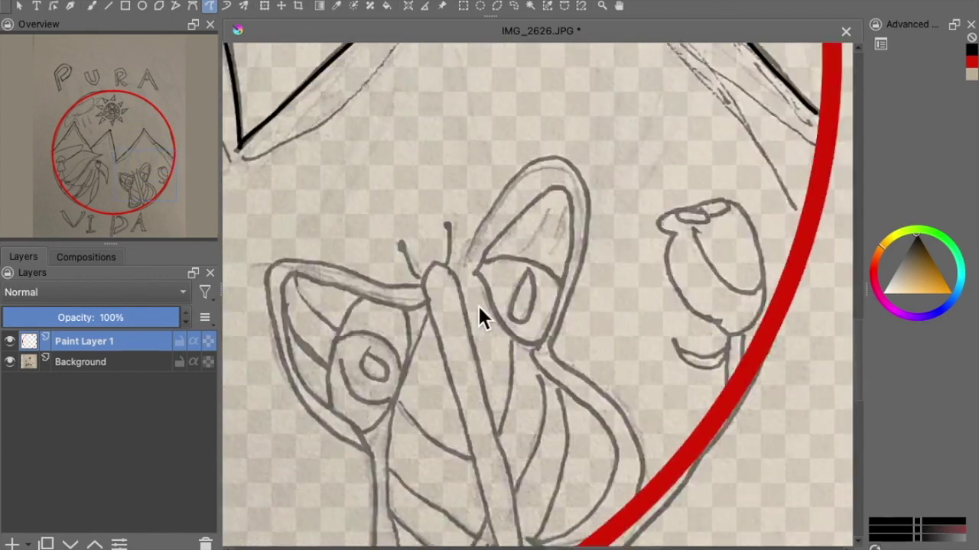
Ink the butterfly's upper wings, body and antennae in black over the pencil sketch
{"action": "left_click_drag", "start_coordinate": [650, 117], "coordinate": [674, 155]}
{"action": "left_click_drag", "start_coordinate": [306, 330], "coordinate": [601, 135]}
{"action": "left_click_drag", "start_coordinate": [659, 124], "coordinate": [706, 161]}
{"action": "left_click_drag", "start_coordinate": [706, 161], "coordinate": [471, 220]}
{"action": "scroll", "coordinate": [410, 237], "scroll_direction": "down", "scroll_amount": 4}
{"action": "mouse_move", "coordinate": [377, 393]}
{"action": "left_mouse_down"}
{"action": "mouse_move", "coordinate": [458, 196]}
{"action": "mouse_move", "coordinate": [519, 228]}
{"action": "mouse_move", "coordinate": [450, 234]}
{"action": "left_mouse_up"}
Ink the butterfly's lower wings and their curved inner veins in black
{"action": "scroll", "coordinate": [405, 283], "scroll_direction": "left", "scroll_amount": 3}
{"action": "left_click_drag", "start_coordinate": [365, 328], "coordinate": [560, 289]}
{"action": "scroll", "coordinate": [604, 260], "scroll_direction": "right", "scroll_amount": 10}
{"action": "scroll", "coordinate": [647, 234], "scroll_direction": "down", "scroll_amount": 2}
{"action": "mouse_move", "coordinate": [498, 144]}
{"action": "left_mouse_down"}
{"action": "mouse_move", "coordinate": [506, 238]}
{"action": "mouse_move", "coordinate": [583, 404]}
{"action": "left_mouse_up"}
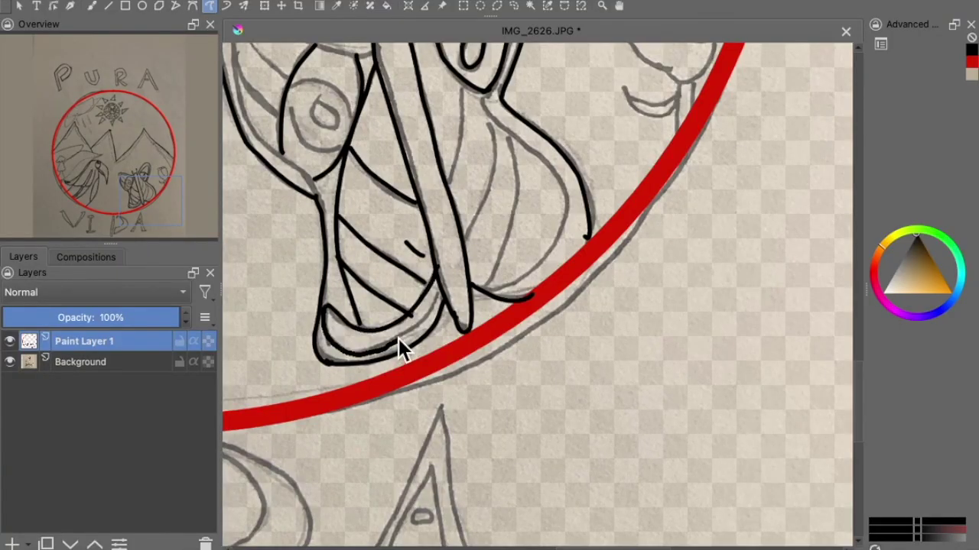
{"action": "scroll", "coordinate": [379, 305], "scroll_direction": "up", "scroll_amount": 5}
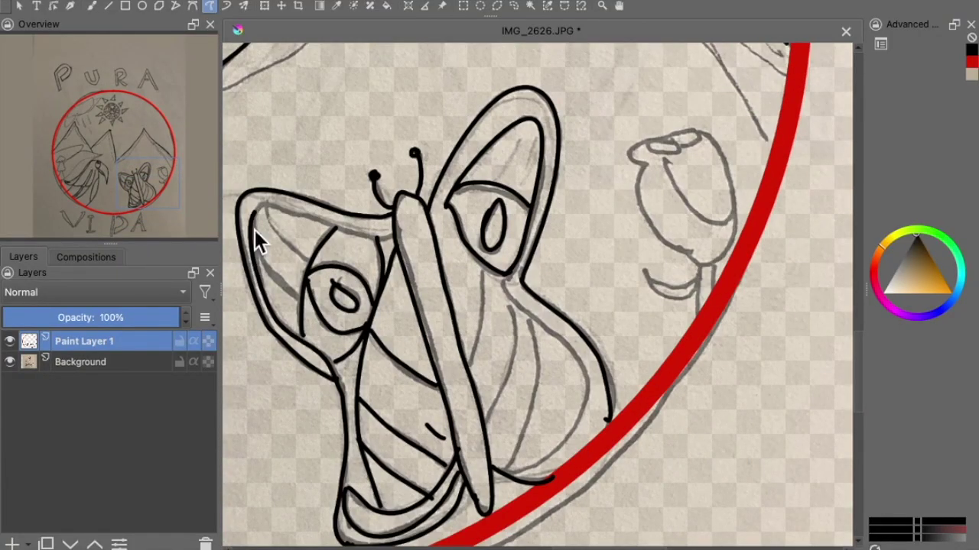
Ink the remaining sketch details in black, including the flower bud, stacked plant, bird's crest and rain cloud
{"action": "left_click_drag", "start_coordinate": [486, 284], "coordinate": [546, 385]}
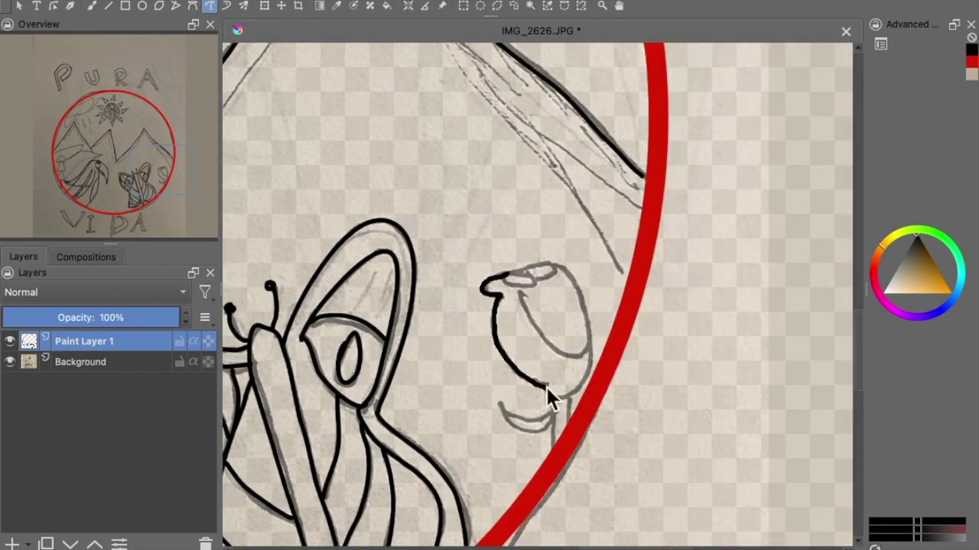
{"action": "left_click_drag", "start_coordinate": [327, 192], "coordinate": [355, 196]}
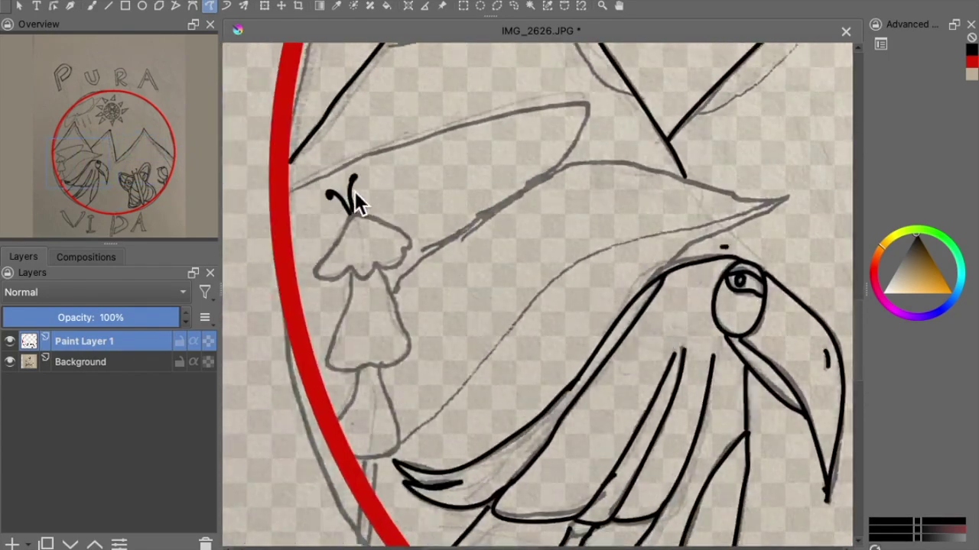
{"action": "left_click_drag", "start_coordinate": [334, 344], "coordinate": [365, 372]}
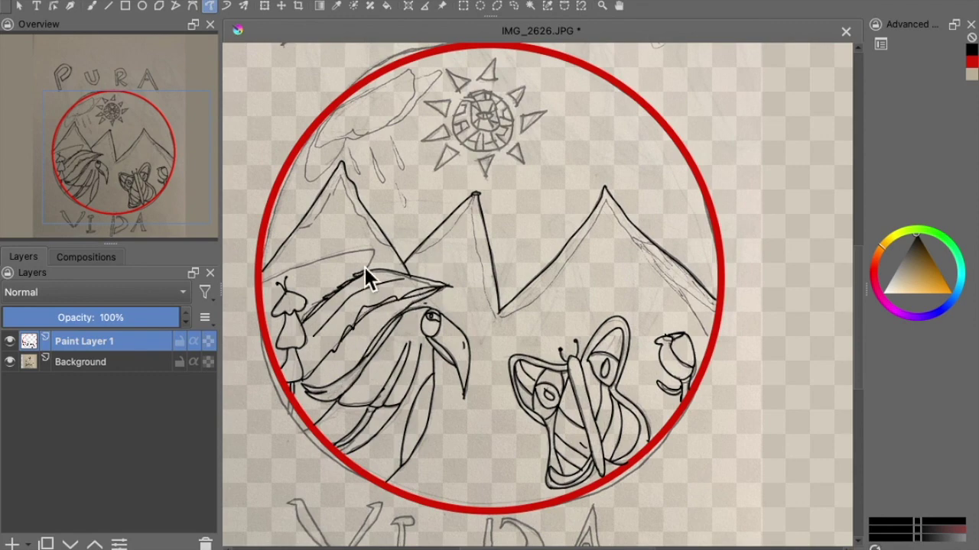
{"action": "left_click_drag", "start_coordinate": [359, 157], "coordinate": [378, 178]}
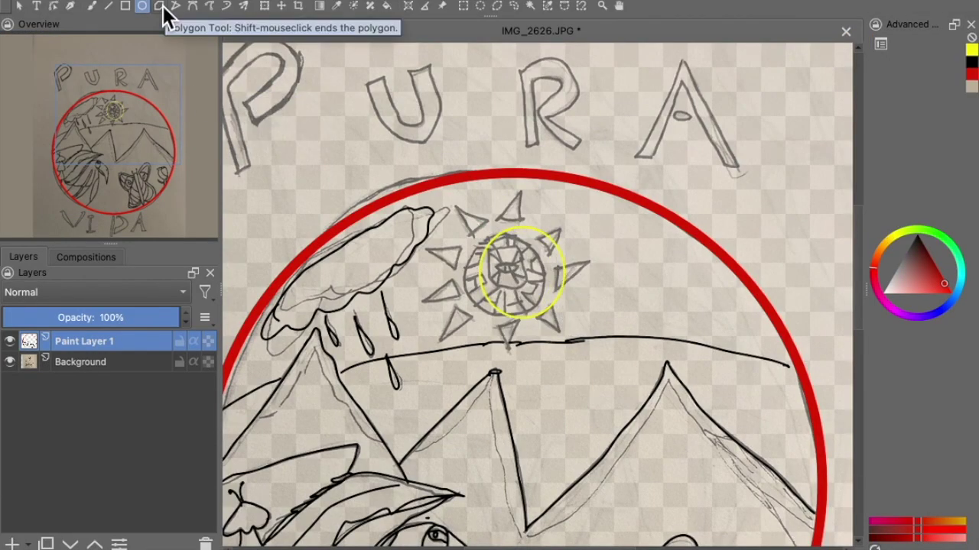
Hide the background photo and draw eight yellow triangular rays around the sun circle with the Polygon tool
{"action": "left_click", "coordinate": [160, 7]}
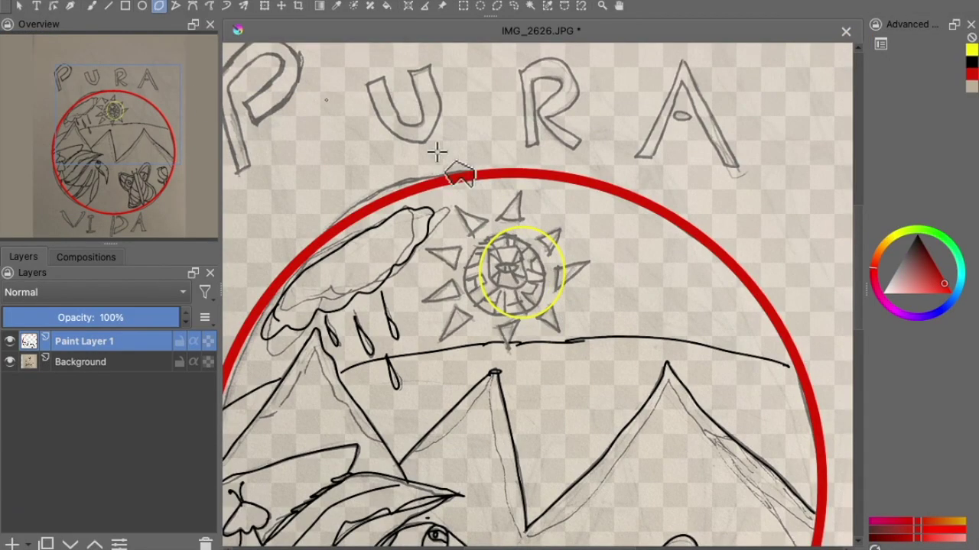
{"action": "left_click", "coordinate": [9, 362]}
{"action": "double_click", "coordinate": [526, 214]}
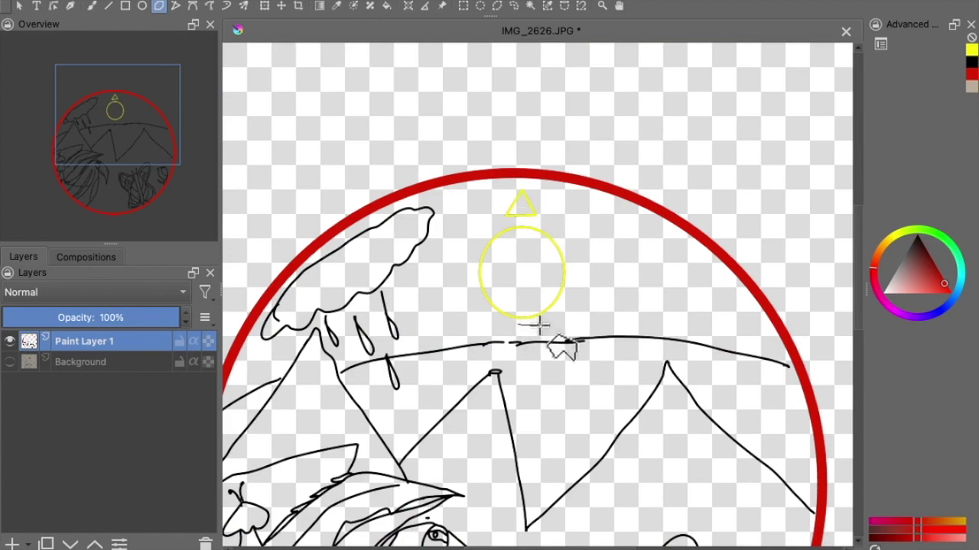
{"action": "double_click", "coordinate": [535, 336]}
{"action": "double_click", "coordinate": [604, 267]}
{"action": "double_click", "coordinate": [450, 271]}
{"action": "double_click", "coordinate": [575, 200]}
{"action": "double_click", "coordinate": [462, 328]}
{"action": "double_click", "coordinate": [571, 302]}
{"action": "double_click", "coordinate": [464, 222]}
{"action": "left_click", "coordinate": [9, 361]}
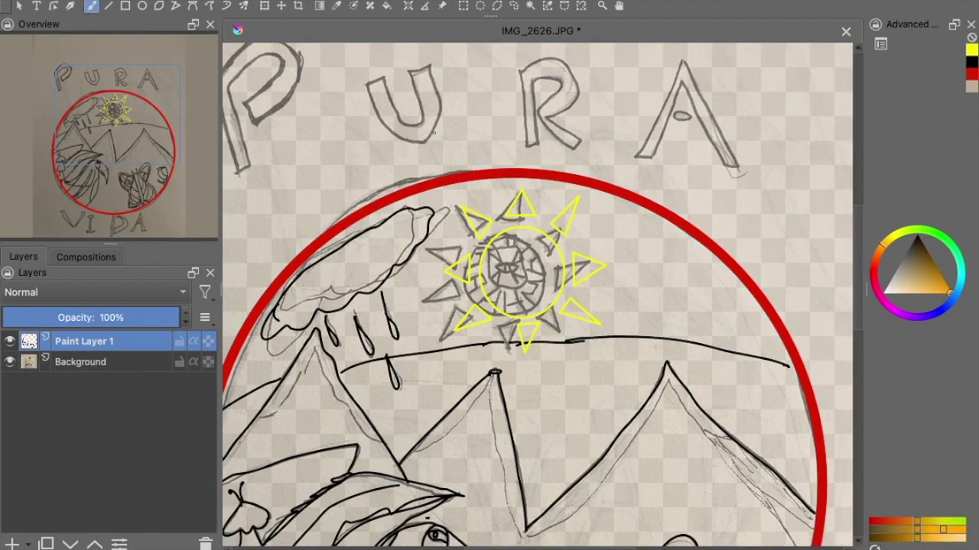
{"action": "left_click", "coordinate": [9, 362]}
{"action": "scroll", "coordinate": [496, 162], "scroll_direction": "up", "scroll_amount": 5}
{"action": "mouse_move", "coordinate": [401, 176]}
{"action": "left_mouse_down"}
{"action": "mouse_move", "coordinate": [402, 237]}
{"action": "mouse_move", "coordinate": [399, 176]}
{"action": "left_mouse_up"}
{"action": "mouse_move", "coordinate": [480, 193]}
{"action": "left_mouse_down"}
{"action": "mouse_move", "coordinate": [404, 235]}
{"action": "mouse_move", "coordinate": [410, 194]}
{"action": "left_mouse_up"}
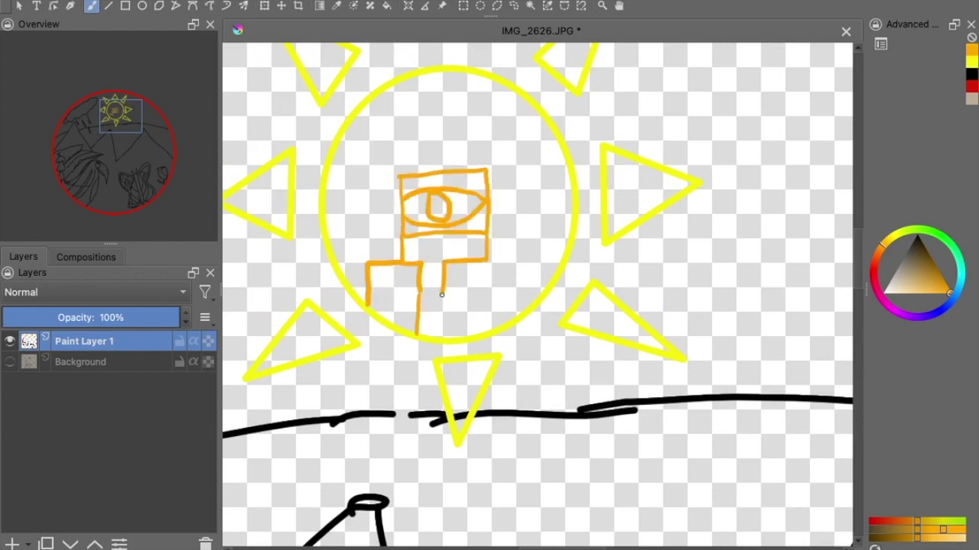
{"action": "key", "text": "ctrl+z"}
{"action": "key", "text": "ctrl+z"}
{"action": "key", "text": "ctrl+z"}
{"action": "key", "text": "ctrl+z"}
{"action": "key", "text": "ctrl+z"}
{"action": "key", "text": "ctrl+z"}
{"action": "key", "text": "ctrl+z"}
{"action": "key", "text": "ctrl+z"}
{"action": "key", "text": "ctrl+z"}
{"action": "key", "text": "ctrl+z"}
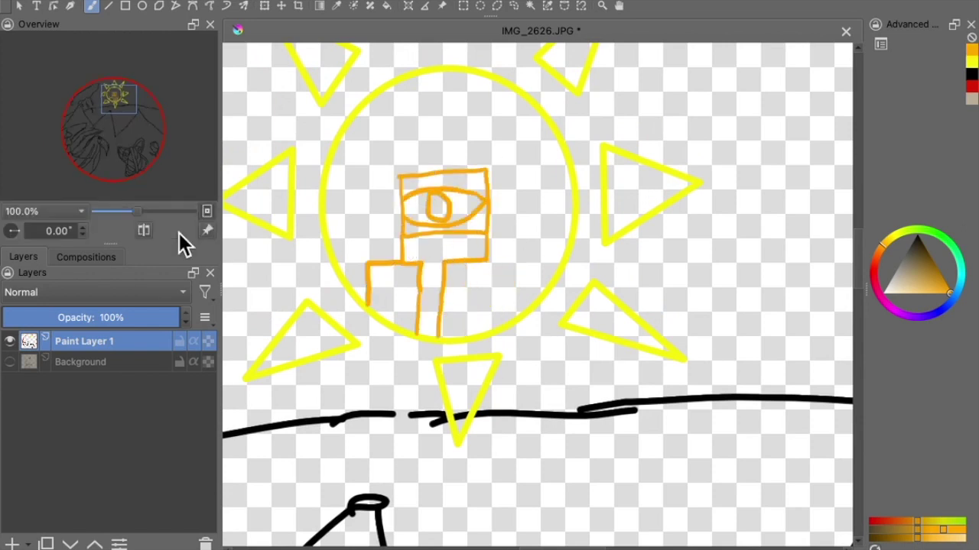
Draw an orange central rectangle in the sun with straight lines extending from it to the yellow circle
{"action": "key", "text": "v"}
{"action": "left_click_drag", "start_coordinate": [393, 165], "coordinate": [393, 236]}
{"action": "mouse_move", "coordinate": [393, 236]}
{"action": "left_mouse_down"}
{"action": "mouse_move", "coordinate": [502, 240]}
{"action": "mouse_move", "coordinate": [493, 237]}
{"action": "left_mouse_up"}
{"action": "left_click_drag", "start_coordinate": [493, 237], "coordinate": [493, 168]}
{"action": "left_click_drag", "start_coordinate": [392, 166], "coordinate": [495, 168]}
{"action": "left_click_drag", "start_coordinate": [493, 237], "coordinate": [494, 329]}
{"action": "left_click_drag", "start_coordinate": [494, 263], "coordinate": [562, 263]}
{"action": "left_click_drag", "start_coordinate": [393, 88], "coordinate": [330, 168]}
{"action": "left_click_drag", "start_coordinate": [491, 80], "coordinate": [569, 165]}
Add the orange inner uprights and short crossbars around the sun's central rectangle with straight lines
{"action": "left_click_drag", "start_coordinate": [393, 286], "coordinate": [418, 286]}
{"action": "left_click_drag", "start_coordinate": [418, 287], "coordinate": [418, 333]}
{"action": "left_click_drag", "start_coordinate": [490, 289], "coordinate": [465, 289]}
{"action": "left_click_drag", "start_coordinate": [465, 289], "coordinate": [466, 336]}
{"action": "left_click_drag", "start_coordinate": [417, 75], "coordinate": [490, 139]}
{"action": "left_click_drag", "start_coordinate": [467, 139], "coordinate": [466, 73]}
{"action": "left_click_drag", "start_coordinate": [517, 169], "coordinate": [517, 261]}
{"action": "left_click_drag", "start_coordinate": [369, 169], "coordinate": [419, 333]}
{"action": "left_click_drag", "start_coordinate": [419, 262], "coordinate": [442, 334]}
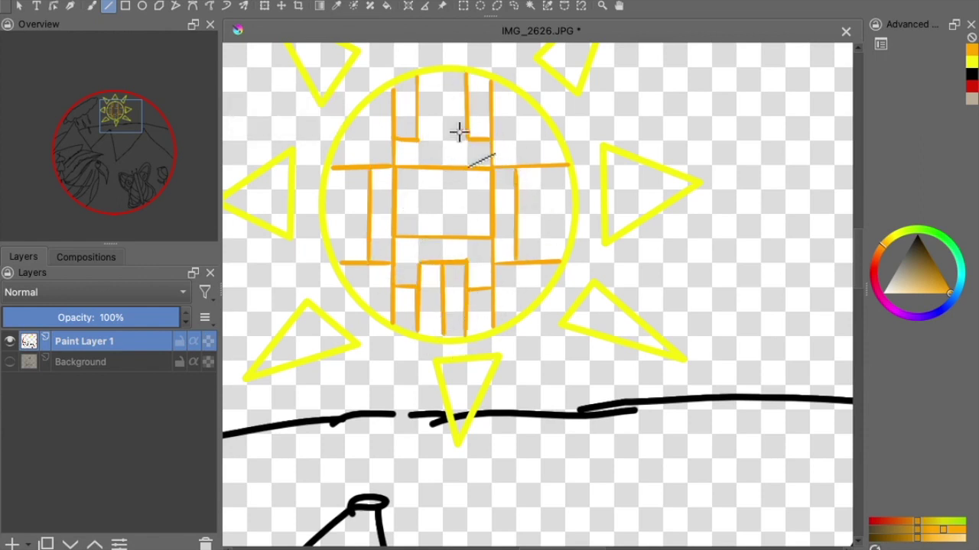
Add slanted roof lines and small side notches to the sun's temple pattern, and brush an eye in its centre
{"action": "left_click_drag", "start_coordinate": [392, 116], "coordinate": [331, 166]}
{"action": "left_click_drag", "start_coordinate": [496, 116], "coordinate": [569, 162]}
{"action": "mouse_move", "coordinate": [342, 170]}
{"action": "left_mouse_down"}
{"action": "mouse_move", "coordinate": [342, 189]}
{"action": "mouse_move", "coordinate": [368, 189]}
{"action": "left_mouse_up"}
{"action": "left_click_drag", "start_coordinate": [518, 187], "coordinate": [543, 188]}
{"action": "left_click_drag", "start_coordinate": [543, 167], "coordinate": [543, 187]}
{"action": "key", "text": "b"}
{"action": "left_click_drag", "start_coordinate": [410, 187], "coordinate": [409, 206]}
Draw a thick dark red rectangular cart frame around the circle's upper half, with shaft lines extending off the right side
{"action": "scroll", "coordinate": [409, 205], "scroll_direction": "down", "scroll_amount": 10}
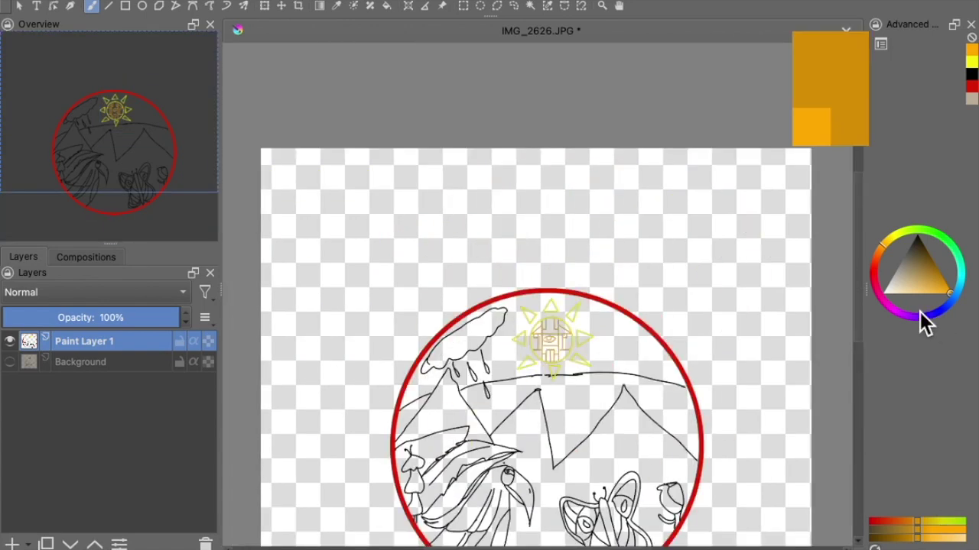
{"action": "left_click_drag", "start_coordinate": [919, 314], "coordinate": [872, 269]}
{"action": "key", "text": "v"}
{"action": "scroll", "coordinate": [293, 92], "scroll_direction": "down", "scroll_amount": 3}
{"action": "mouse_move", "coordinate": [294, 92]}
{"action": "left_mouse_down"}
{"action": "mouse_move", "coordinate": [293, 375]}
{"action": "mouse_move", "coordinate": [398, 378]}
{"action": "left_mouse_up"}
{"action": "left_click_drag", "start_coordinate": [702, 356], "coordinate": [780, 353]}
{"action": "left_click_drag", "start_coordinate": [293, 94], "coordinate": [808, 90]}
{"action": "left_click_drag", "start_coordinate": [759, 96], "coordinate": [745, 353]}
{"action": "left_click_drag", "start_coordinate": [760, 114], "coordinate": [795, 90]}
{"action": "left_click_drag", "start_coordinate": [714, 349], "coordinate": [697, 356]}
{"action": "left_click", "coordinate": [891, 246]}
{"action": "key", "text": "f"}
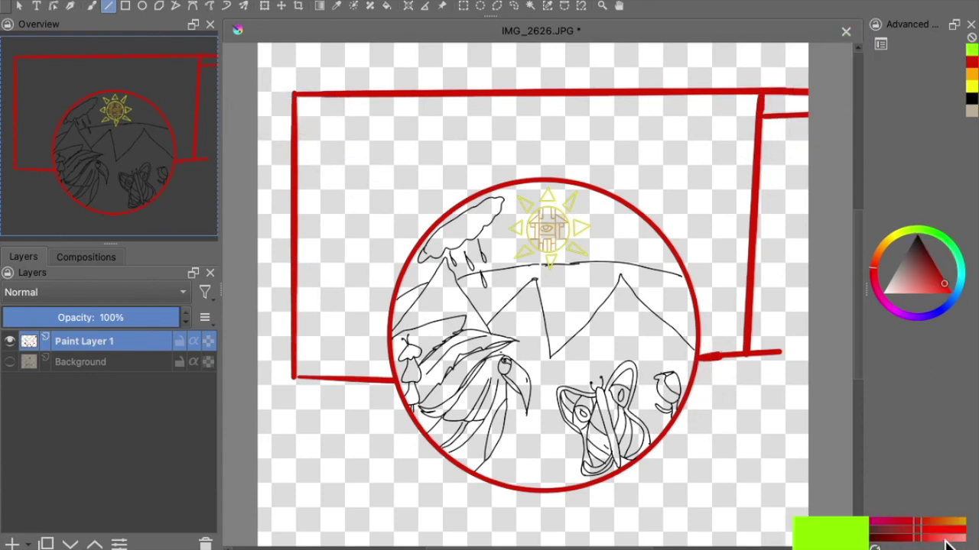
{"action": "left_click", "coordinate": [698, 187]}
{"action": "key", "text": "ctrl+z"}
Fill the cart body between the red frame and the circle with light red
{"action": "key", "text": "b"}
{"action": "key", "text": "f"}
{"action": "left_click", "coordinate": [463, 176]}
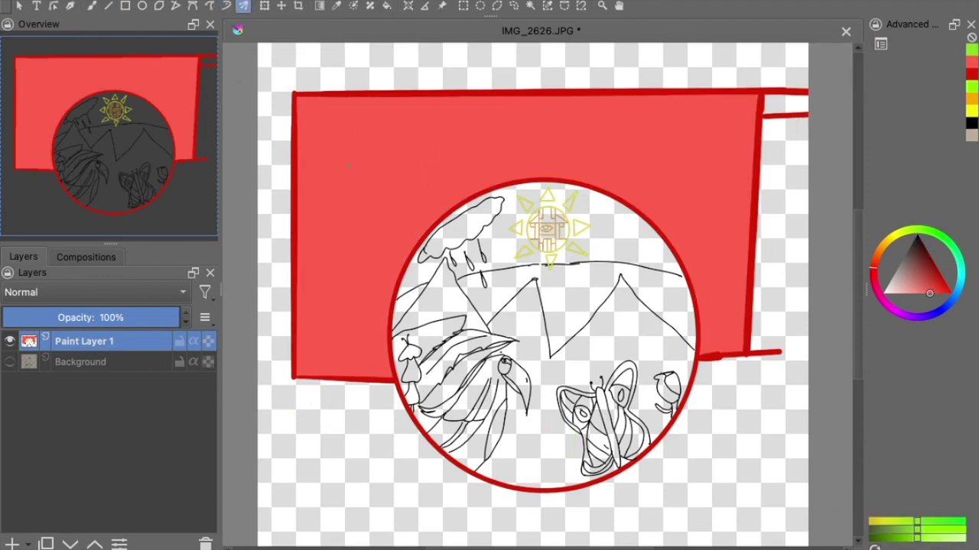
Turn on horizontal mirroring and draw lime green wavy lines across the cart's upper corners
{"action": "left_click", "coordinate": [209, 6]}
{"action": "left_click_drag", "start_coordinate": [377, 132], "coordinate": [366, 184]}
{"action": "key", "text": "ctrl+z"}
{"action": "key", "text": "m"}
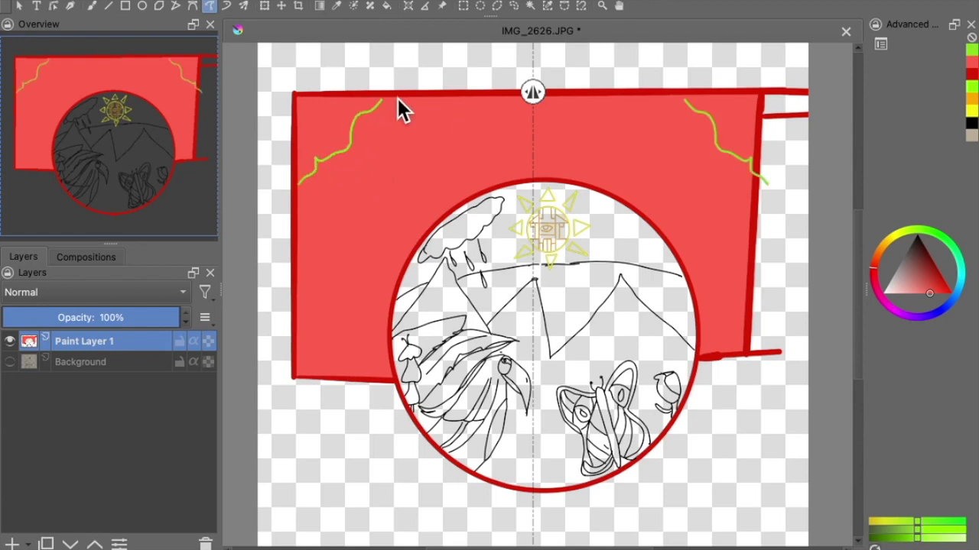
Draw a mirrored blue scalloped line around the circle's upper edge on the cart body
{"action": "left_click", "coordinate": [944, 324]}
{"action": "mouse_move", "coordinate": [525, 158]}
{"action": "left_mouse_down"}
{"action": "mouse_move", "coordinate": [412, 218]}
{"action": "mouse_move", "coordinate": [361, 325]}
{"action": "mouse_move", "coordinate": [373, 369]}
{"action": "mouse_move", "coordinate": [641, 193]}
{"action": "mouse_move", "coordinate": [710, 314]}
{"action": "mouse_move", "coordinate": [723, 350]}
{"action": "left_mouse_up"}
{"action": "key", "text": "ctrl+z"}
{"action": "key", "text": "x"}
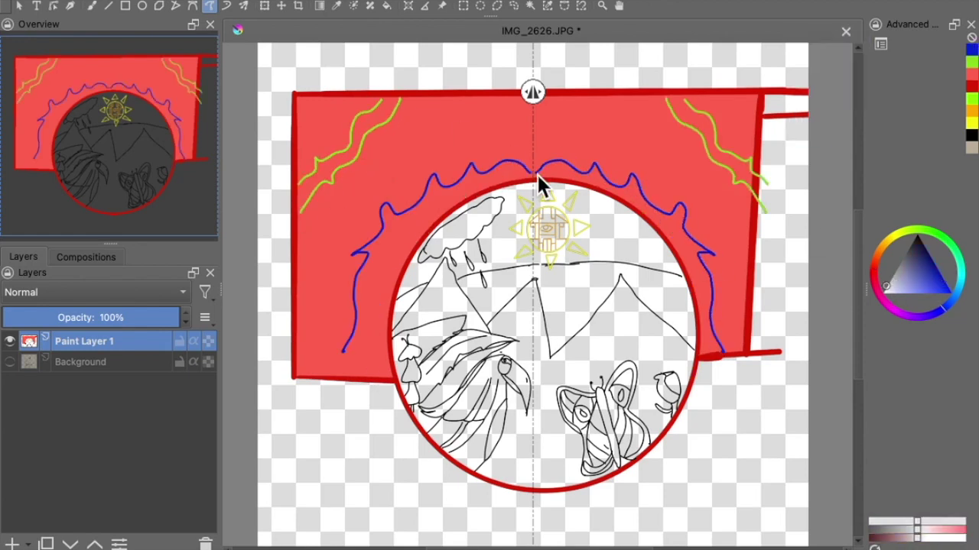
Trace the blue scalloped arch with a white line inside it and a dark red line outside it
{"action": "mouse_move", "coordinate": [667, 216]}
{"action": "left_mouse_down"}
{"action": "mouse_move", "coordinate": [700, 219]}
{"action": "mouse_move", "coordinate": [695, 253]}
{"action": "left_mouse_up"}
{"action": "scroll", "coordinate": [695, 253], "scroll_direction": "up", "scroll_amount": 3}
{"action": "scroll", "coordinate": [632, 273], "scroll_direction": "up", "scroll_amount": 3}
{"action": "mouse_move", "coordinate": [579, 191]}
{"action": "left_mouse_down"}
{"action": "mouse_move", "coordinate": [659, 174]}
{"action": "mouse_move", "coordinate": [822, 256]}
{"action": "left_mouse_up"}
{"action": "left_click_drag", "start_coordinate": [822, 256], "coordinate": [658, 142]}
{"action": "scroll", "coordinate": [780, 352], "scroll_direction": "down", "scroll_amount": 3}
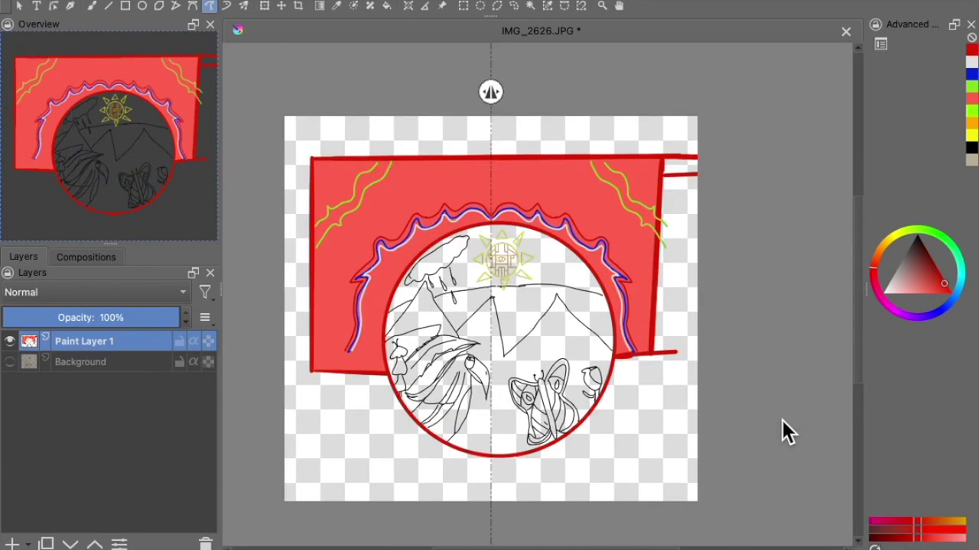
Draw mirrored rows of dark red scale shapes along the cart's top edge, bordered below by a dark red line
{"action": "scroll", "coordinate": [461, 166], "scroll_direction": "up", "scroll_amount": 3}
{"action": "left_click_drag", "start_coordinate": [533, 186], "coordinate": [511, 227]}
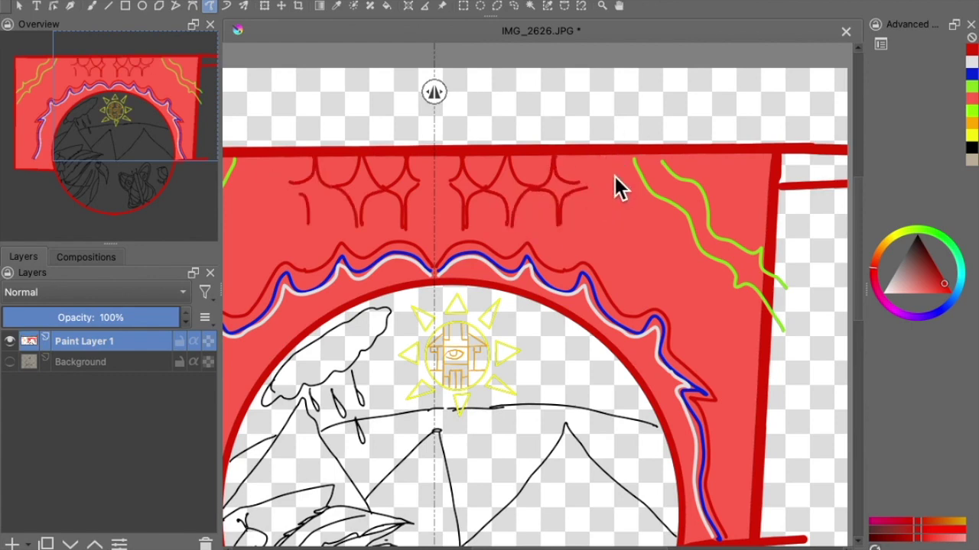
{"action": "left_click_drag", "start_coordinate": [566, 224], "coordinate": [605, 159]}
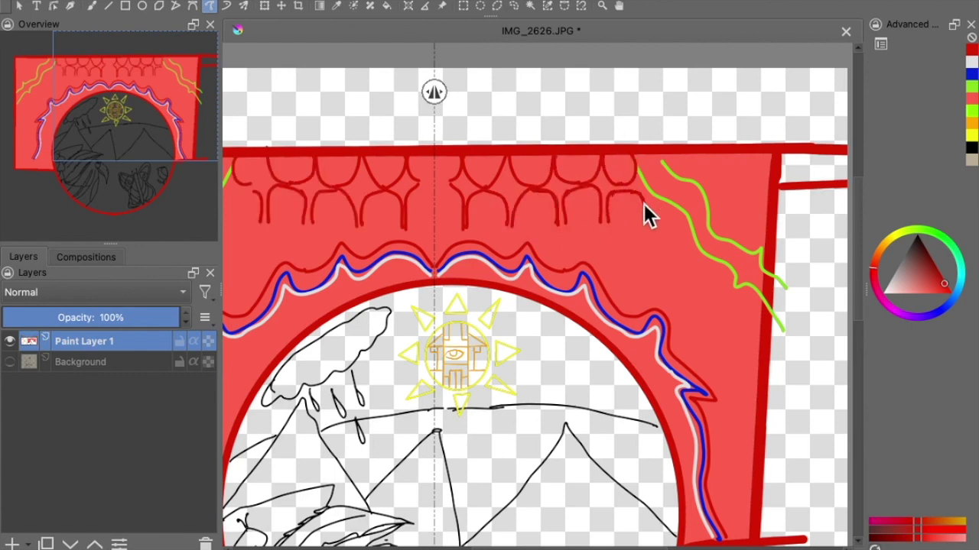
{"action": "scroll", "coordinate": [651, 224], "scroll_direction": "down", "scroll_amount": 4}
{"action": "scroll", "coordinate": [648, 334], "scroll_direction": "up", "scroll_amount": 2}
{"action": "left_click", "coordinate": [971, 131]}
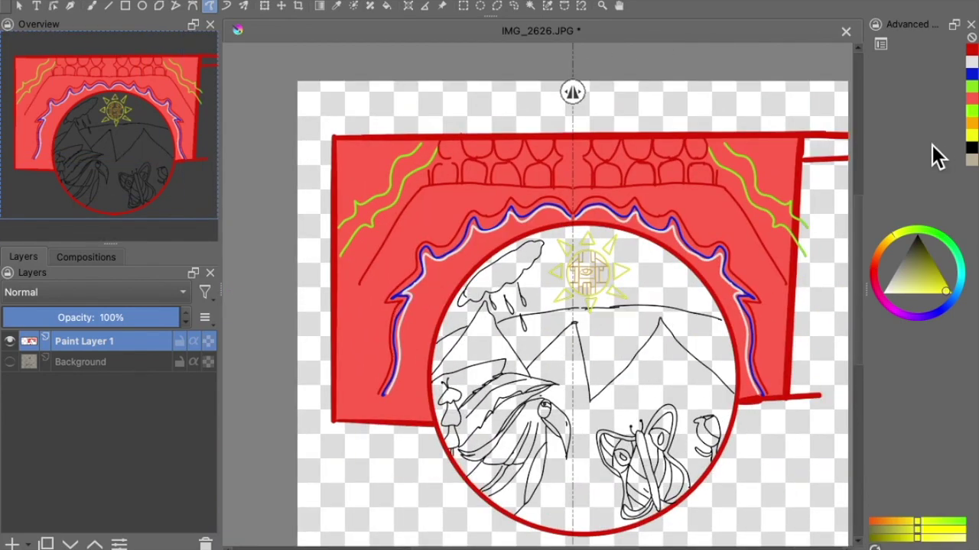
{"action": "key", "text": "ctrl+z"}
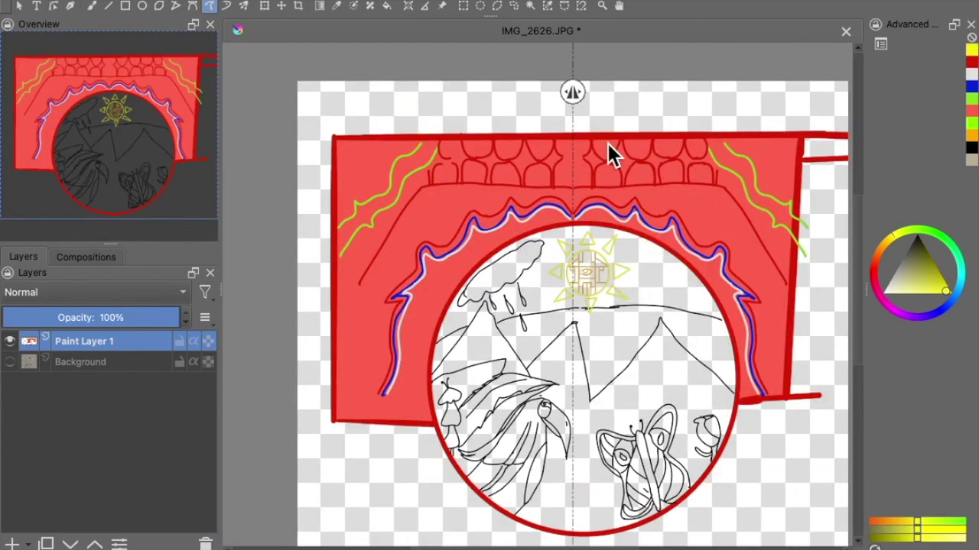
Sample the stripe colours and extend the scalloped stripes and dark red border line on the cart's left side to its edges
{"action": "left_click", "coordinate": [390, 389], "text": "ctrl"}
{"action": "scroll", "coordinate": [459, 367], "scroll_direction": "up", "scroll_amount": 3}
{"action": "left_click", "coordinate": [448, 363], "text": "ctrl"}
{"action": "scroll", "coordinate": [325, 335], "scroll_direction": "down", "scroll_amount": 1}
{"action": "left_click", "coordinate": [325, 335], "text": "ctrl"}
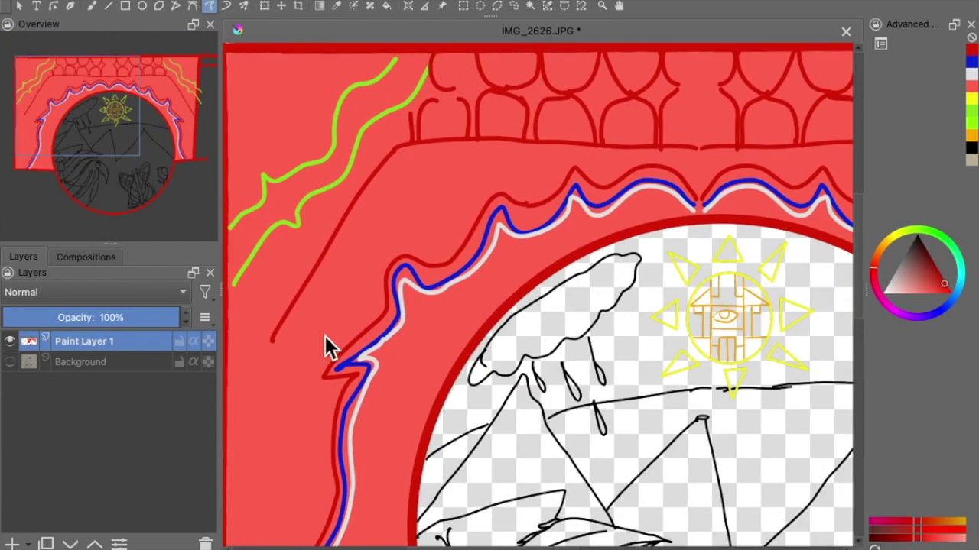
Rename the line art layer as "ox Cart"
{"action": "scroll", "coordinate": [325, 344], "scroll_direction": "down", "scroll_amount": 3}
{"action": "double_click", "coordinate": [119, 344]}
{"action": "type", "text": "ox Cart"}
{"action": "key", "text": "Return"}
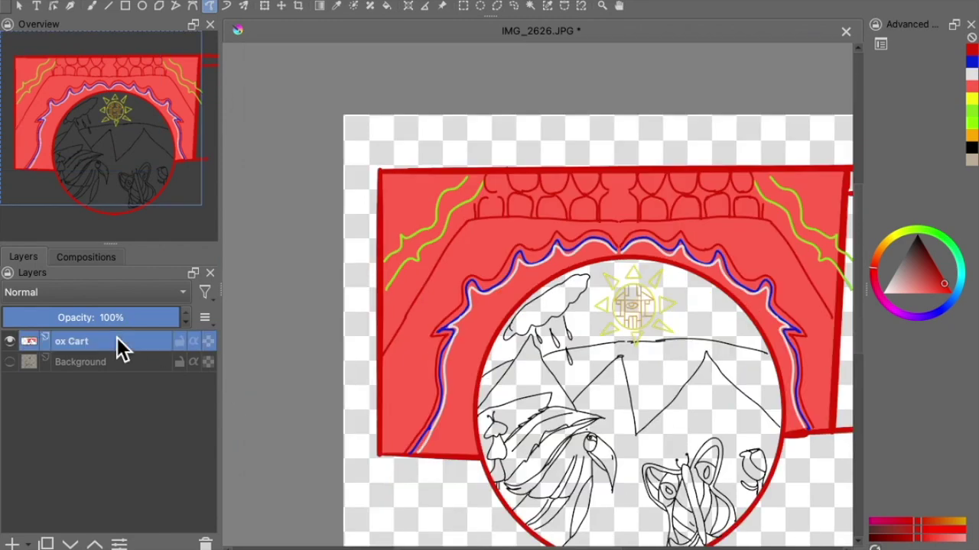
Add a new layer named "color" and place it below the ox Cart layer
{"action": "key", "text": "Insert"}
{"action": "double_click", "coordinate": [110, 343]}
{"action": "type", "text": "color"}
{"action": "key", "text": "Return"}
{"action": "key", "text": "ctrl+Page_Down"}
Fill the color layer with light blue as the sky
{"action": "left_click", "coordinate": [952, 310]}
{"action": "left_click", "coordinate": [918, 230]}
{"action": "key", "text": "f"}
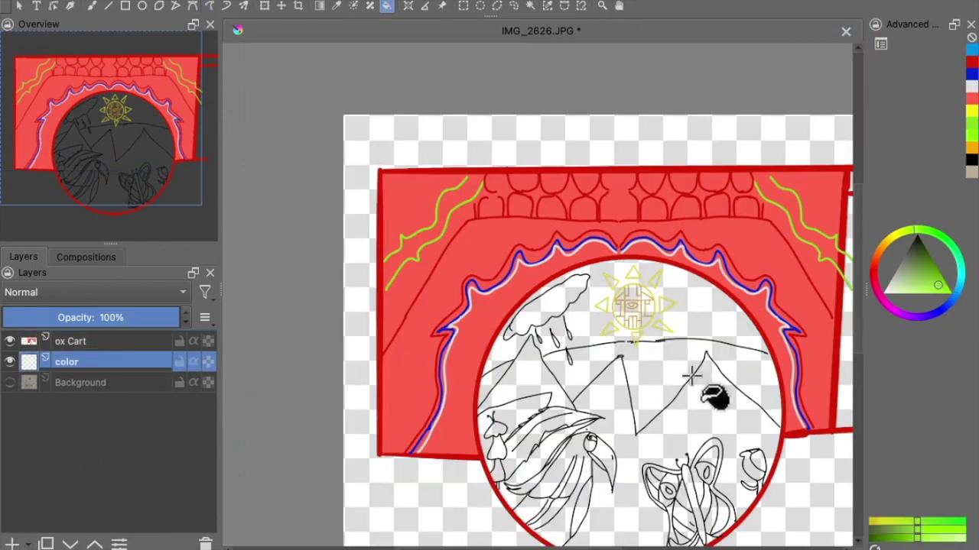
{"action": "left_click", "coordinate": [690, 375]}
Paint the distant hills behind and between the mountains dark blue
{"action": "scroll", "coordinate": [448, 197], "scroll_direction": "up", "scroll_amount": 5}
{"action": "key", "text": "b"}
{"action": "mouse_move", "coordinate": [468, 224]}
{"action": "left_mouse_down"}
{"action": "mouse_move", "coordinate": [400, 312]}
{"action": "mouse_move", "coordinate": [446, 236]}
{"action": "mouse_move", "coordinate": [536, 367]}
{"action": "mouse_move", "coordinate": [581, 291]}
{"action": "mouse_move", "coordinate": [550, 273]}
{"action": "mouse_move", "coordinate": [604, 212]}
{"action": "mouse_move", "coordinate": [580, 208]}
{"action": "left_mouse_up"}
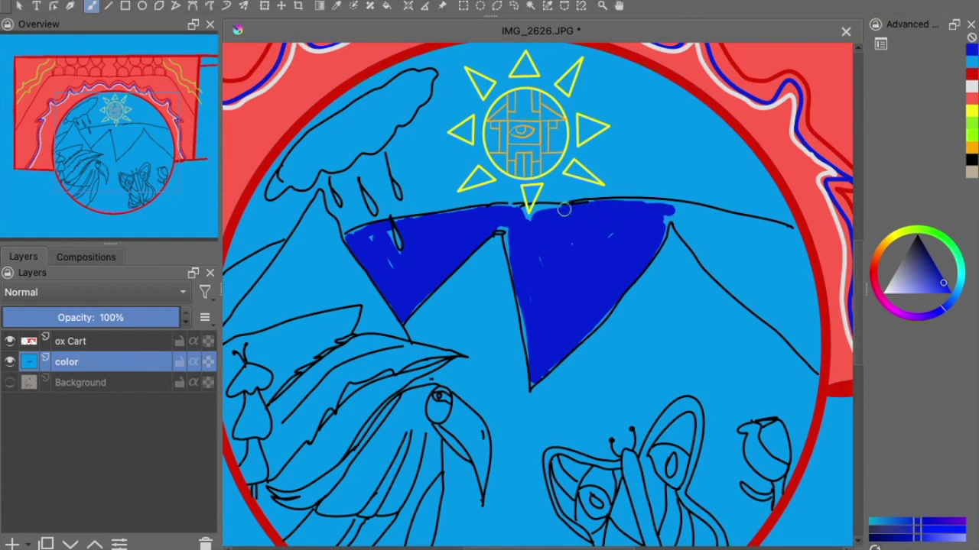
{"action": "mouse_move", "coordinate": [688, 224]}
{"action": "left_mouse_down"}
{"action": "mouse_move", "coordinate": [664, 218]}
{"action": "mouse_move", "coordinate": [783, 240]}
{"action": "left_mouse_up"}
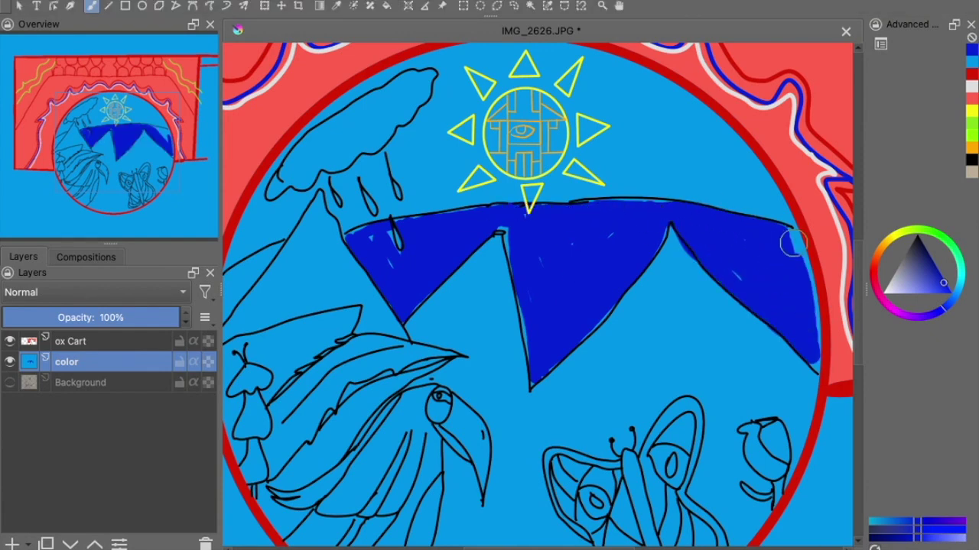
{"action": "scroll", "coordinate": [795, 218], "scroll_direction": "left", "scroll_amount": 3}
{"action": "left_click_drag", "start_coordinate": [321, 314], "coordinate": [390, 221]}
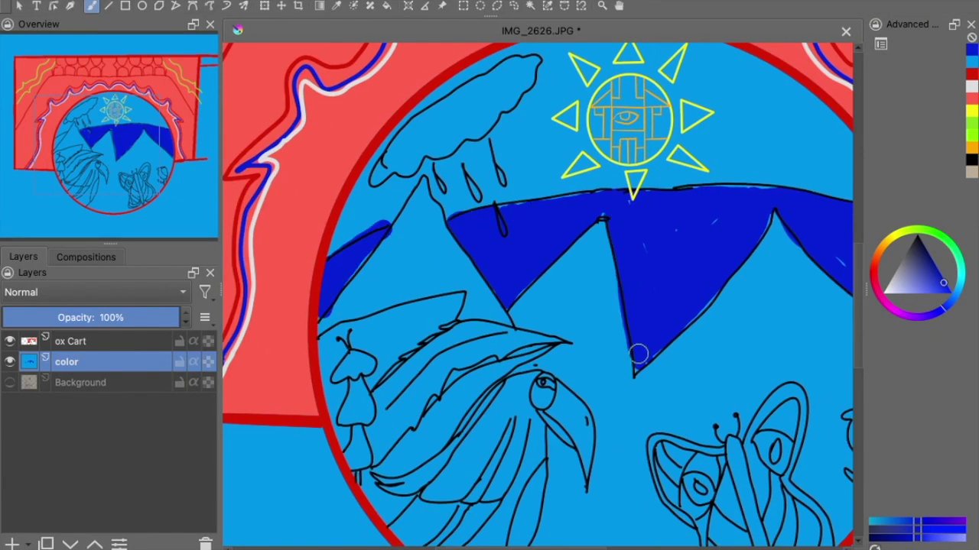
{"action": "left_click_drag", "start_coordinate": [634, 329], "coordinate": [608, 366]}
Paint the cloud grey with muted purple shading and lavender highlights
{"action": "left_click", "coordinate": [908, 277]}
{"action": "left_click_drag", "start_coordinate": [384, 172], "coordinate": [457, 121]}
{"action": "mouse_move", "coordinate": [350, 219]}
{"action": "left_mouse_down"}
{"action": "mouse_move", "coordinate": [506, 98]}
{"action": "mouse_move", "coordinate": [360, 200]}
{"action": "left_mouse_up"}
{"action": "left_click", "coordinate": [890, 289]}
{"action": "left_click", "coordinate": [898, 291]}
Paint the left mountain muted green with bright green highlights
{"action": "left_click", "coordinate": [907, 267]}
{"action": "mouse_move", "coordinate": [390, 237]}
{"action": "left_mouse_down"}
{"action": "mouse_move", "coordinate": [364, 283]}
{"action": "mouse_move", "coordinate": [477, 353]}
{"action": "mouse_move", "coordinate": [306, 357]}
{"action": "mouse_move", "coordinate": [355, 294]}
{"action": "left_mouse_up"}
{"action": "scroll", "coordinate": [408, 282], "scroll_direction": "down", "scroll_amount": 5}
{"action": "scroll", "coordinate": [405, 284], "scroll_direction": "up", "scroll_amount": 5}
{"action": "key", "text": "l"}
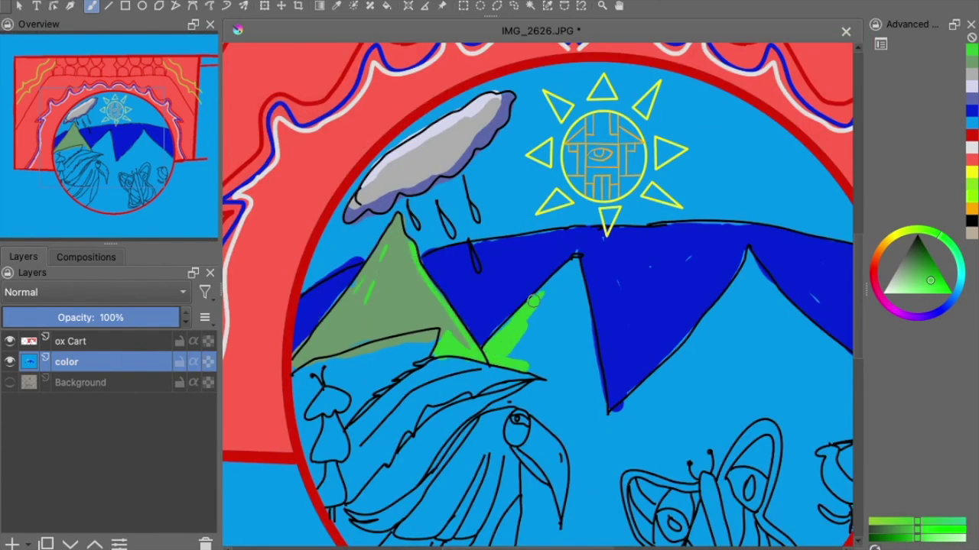
Paint the middle mountain's slopes bright green
{"action": "left_click_drag", "start_coordinate": [533, 301], "coordinate": [600, 393]}
{"action": "left_click_drag", "start_coordinate": [585, 294], "coordinate": [600, 391]}
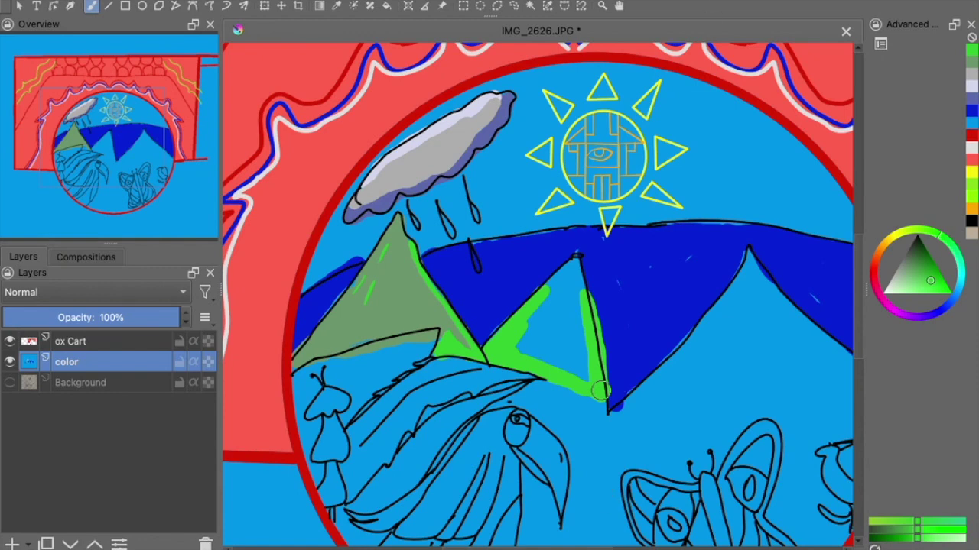
{"action": "left_click_drag", "start_coordinate": [583, 302], "coordinate": [527, 360]}
Paint the right mountain in bright, medium and dark green bands, with a lime green highlight near its peak
{"action": "mouse_move", "coordinate": [616, 422]}
{"action": "left_mouse_down"}
{"action": "mouse_move", "coordinate": [689, 337]}
{"action": "mouse_move", "coordinate": [696, 366]}
{"action": "left_mouse_up"}
{"action": "left_click_drag", "start_coordinate": [650, 428], "coordinate": [757, 416]}
{"action": "left_click", "coordinate": [929, 259]}
{"action": "mouse_move", "coordinate": [760, 290]}
{"action": "left_mouse_down"}
{"action": "mouse_move", "coordinate": [845, 371]}
{"action": "mouse_move", "coordinate": [795, 428]}
{"action": "left_mouse_up"}
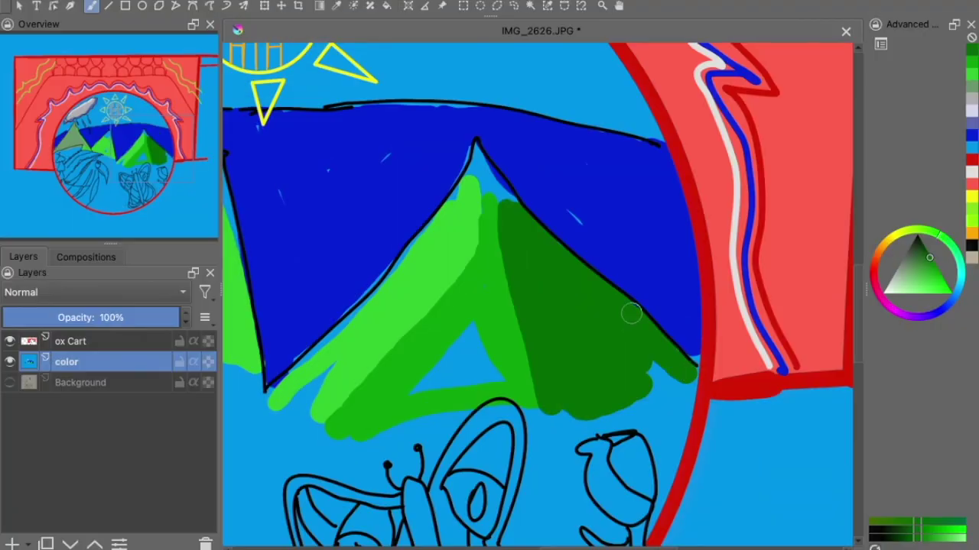
{"action": "left_click_drag", "start_coordinate": [629, 316], "coordinate": [472, 359]}
{"action": "mouse_move", "coordinate": [459, 201]}
{"action": "left_mouse_down"}
{"action": "mouse_move", "coordinate": [468, 170]}
{"action": "mouse_move", "coordinate": [482, 208]}
{"action": "left_mouse_up"}
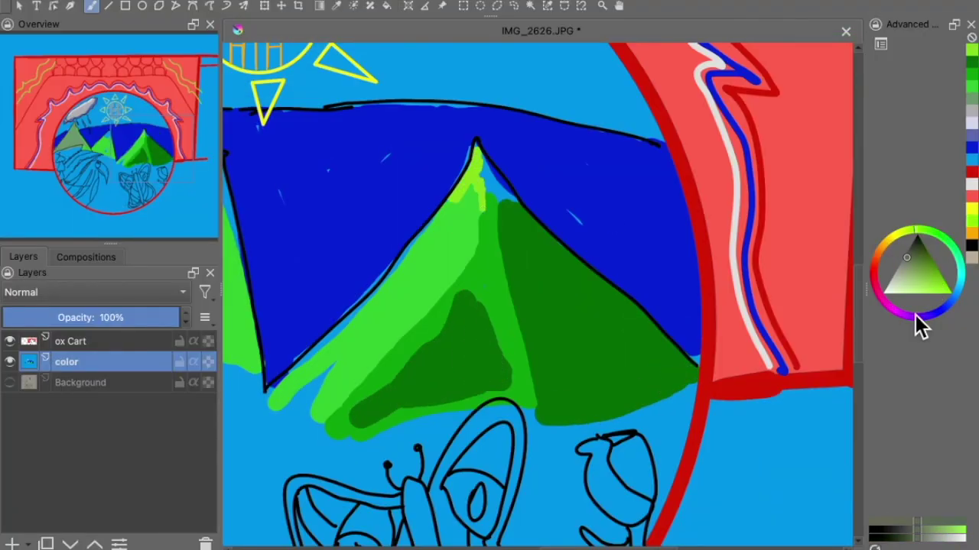
Paint the peaks of the middle and right mountains in tan and brown
{"action": "left_click", "coordinate": [924, 280]}
{"action": "left_click_drag", "start_coordinate": [404, 195], "coordinate": [421, 257]}
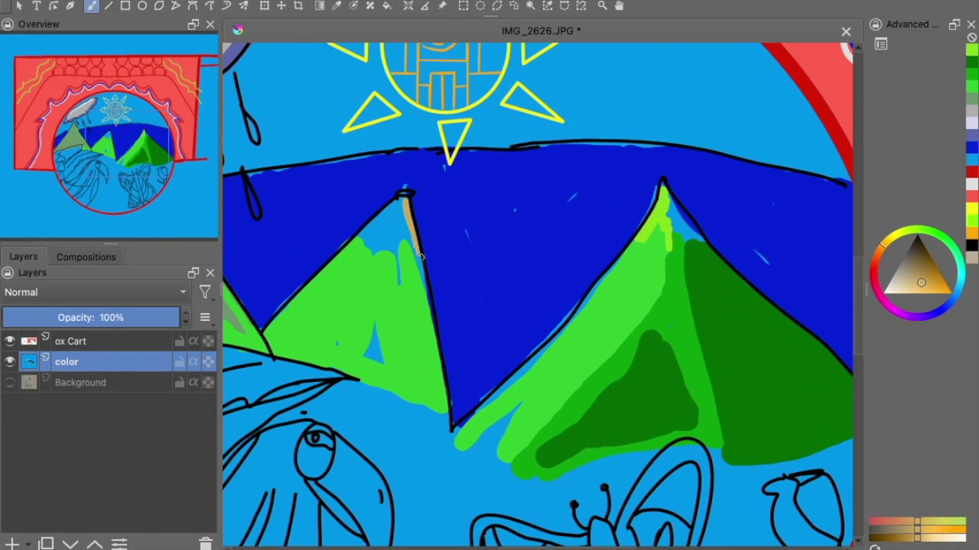
{"action": "left_click_drag", "start_coordinate": [430, 213], "coordinate": [459, 309]}
{"action": "left_click_drag", "start_coordinate": [426, 237], "coordinate": [432, 290]}
{"action": "left_click_drag", "start_coordinate": [697, 206], "coordinate": [734, 254]}
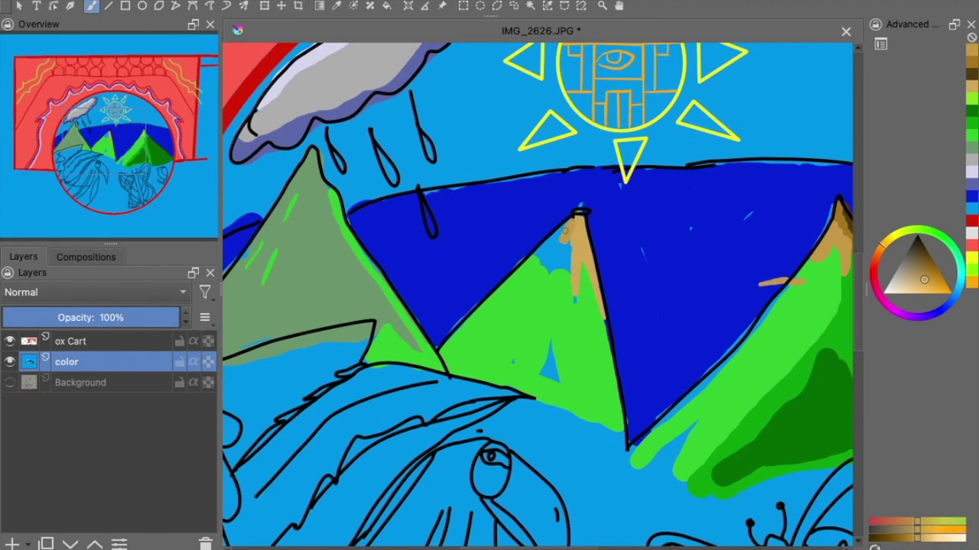
{"action": "left_click", "coordinate": [586, 240], "text": "ctrl"}
{"action": "scroll", "coordinate": [448, 247], "scroll_direction": "left", "scroll_amount": 5}
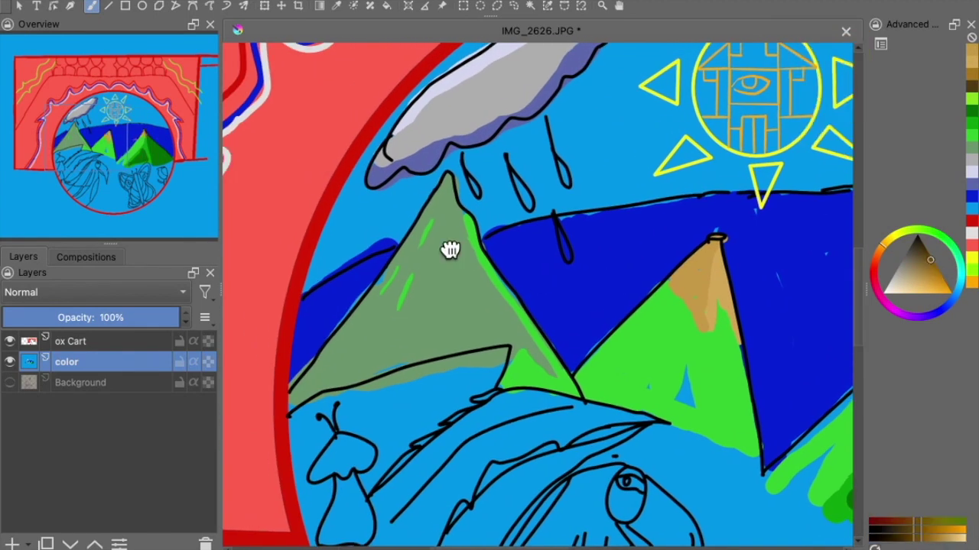
Paint the middle mountain's crater grey and add a small grey smoke plume above it
{"action": "scroll", "coordinate": [722, 257], "scroll_direction": "up", "scroll_amount": 3}
{"action": "left_click", "coordinate": [721, 255], "text": "ctrl"}
{"action": "left_click_drag", "start_coordinate": [721, 244], "coordinate": [710, 188]}
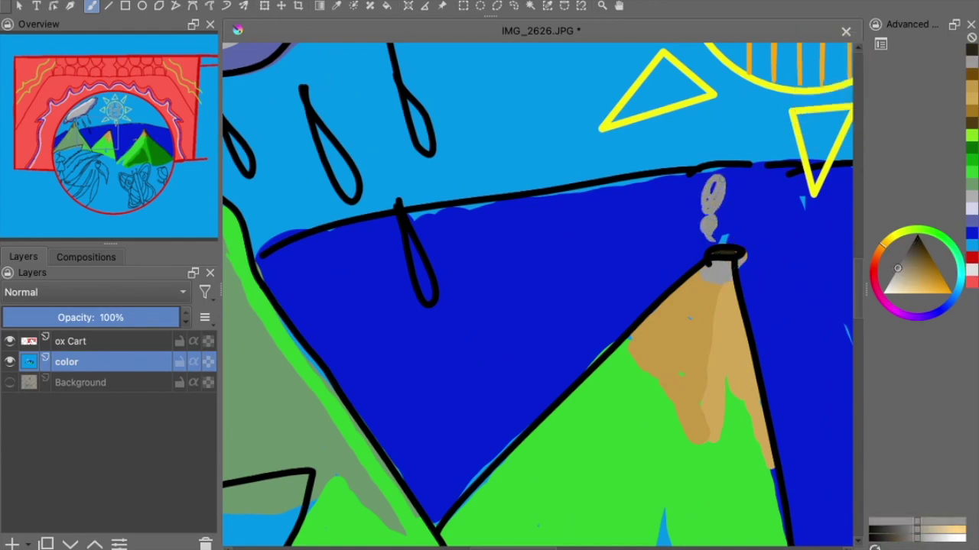
{"action": "scroll", "coordinate": [711, 229], "scroll_direction": "up", "scroll_amount": 2}
{"action": "scroll", "coordinate": [486, 210], "scroll_direction": "down", "scroll_amount": 5}
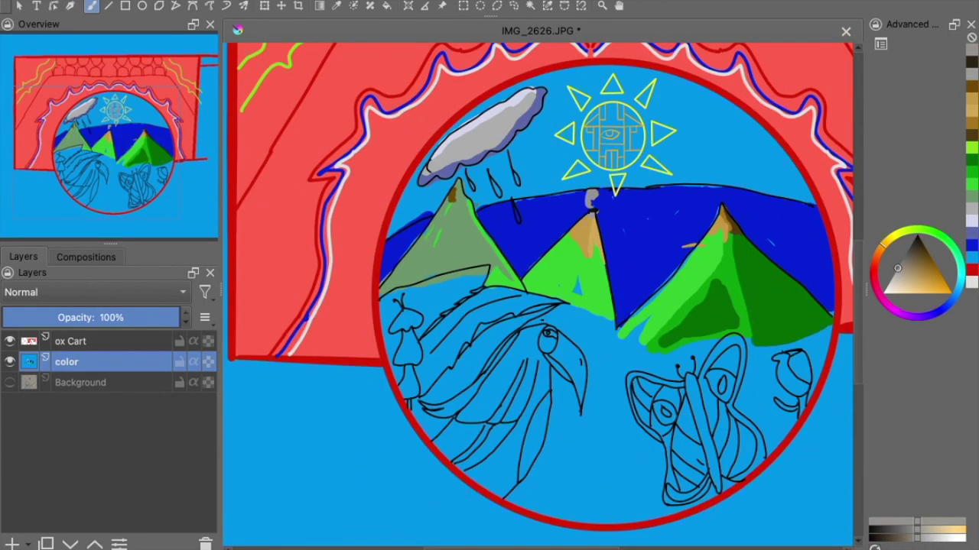
Shade the middle mountain's lower slope medium green and paint dark green across the foothills between the middle and right mountains
{"action": "left_click_drag", "start_coordinate": [606, 277], "coordinate": [556, 216]}
{"action": "left_click", "coordinate": [516, 214], "text": "ctrl"}
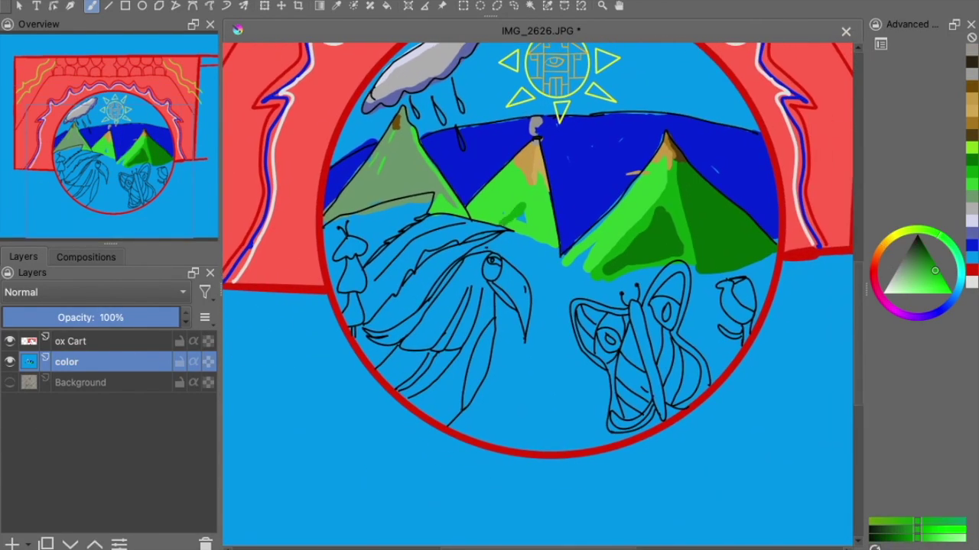
{"action": "left_click", "coordinate": [527, 186]}
{"action": "scroll", "coordinate": [535, 252], "scroll_direction": "down", "scroll_amount": 5}
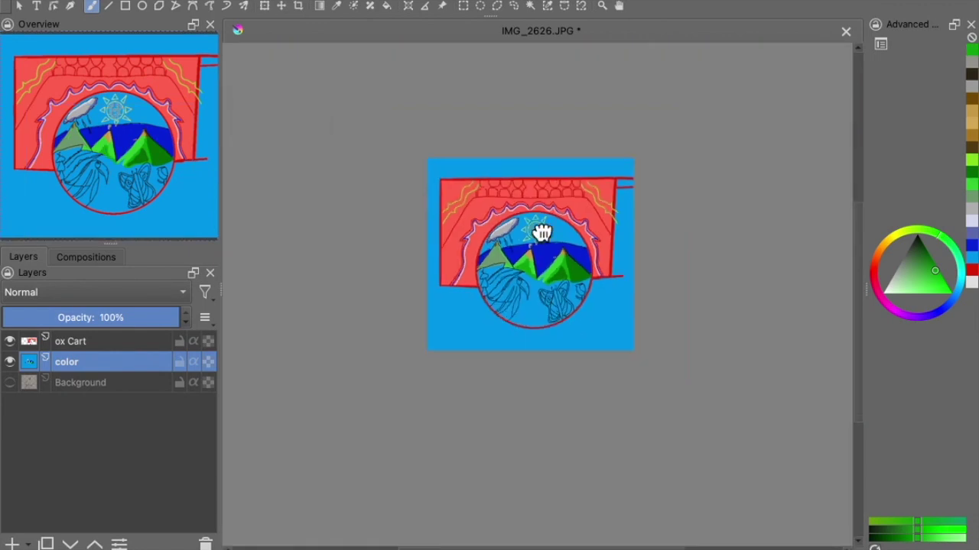
{"action": "scroll", "coordinate": [535, 253], "scroll_direction": "up", "scroll_amount": 5}
{"action": "left_click_drag", "start_coordinate": [489, 277], "coordinate": [532, 289]}
{"action": "left_click", "coordinate": [526, 277], "text": "ctrl"}
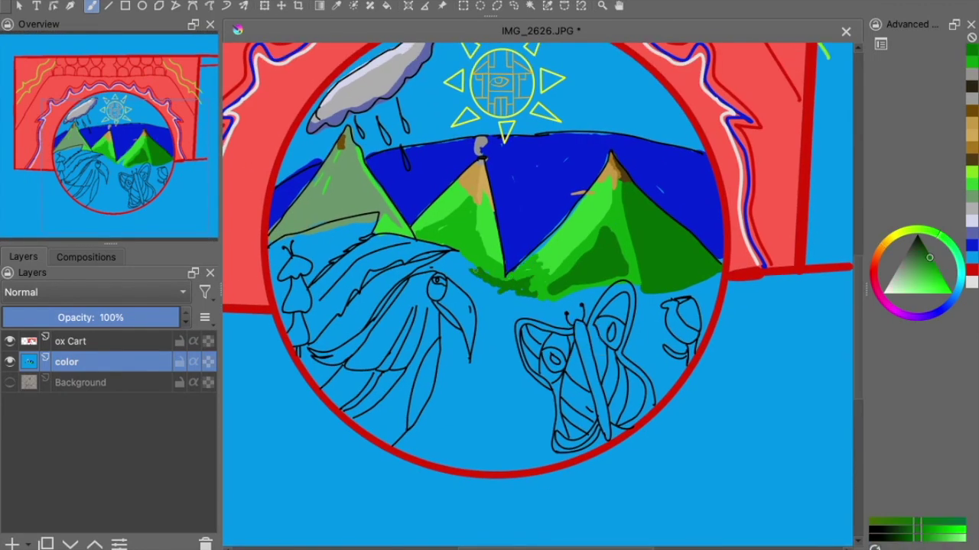
{"action": "left_click_drag", "start_coordinate": [516, 305], "coordinate": [567, 292]}
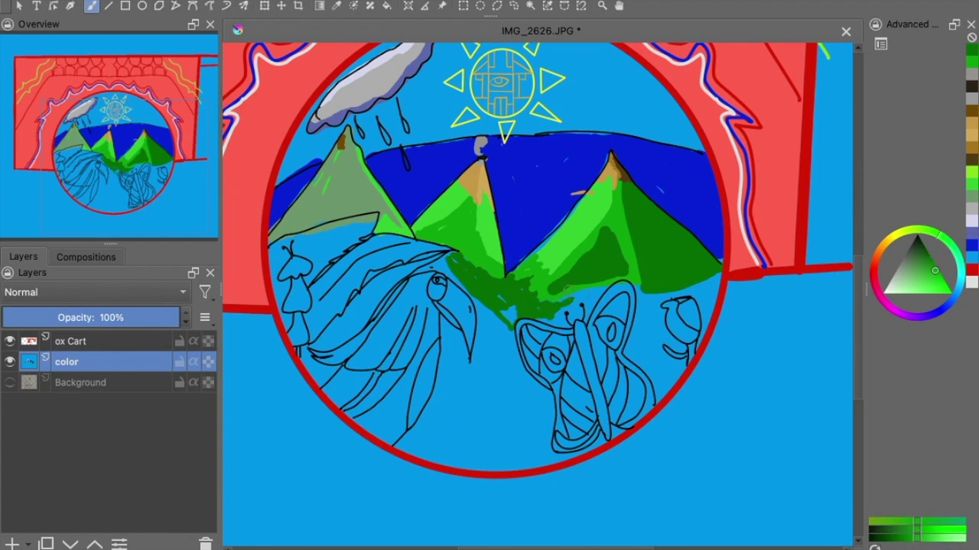
Paint the ground around the rosebud and the butterfly's right side very dark green, up to the red ring
{"action": "scroll", "coordinate": [630, 241], "scroll_direction": "down", "scroll_amount": 3}
{"action": "mouse_move", "coordinate": [671, 231]}
{"action": "left_mouse_down"}
{"action": "mouse_move", "coordinate": [688, 240]}
{"action": "mouse_move", "coordinate": [685, 287]}
{"action": "left_mouse_up"}
{"action": "left_click_drag", "start_coordinate": [618, 252], "coordinate": [647, 309]}
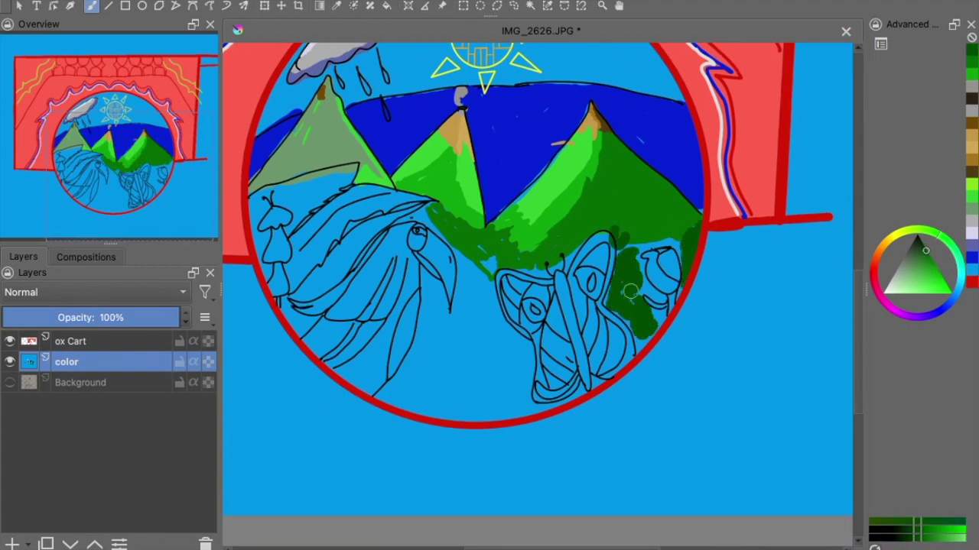
{"action": "scroll", "coordinate": [628, 265], "scroll_direction": "up", "scroll_amount": 2}
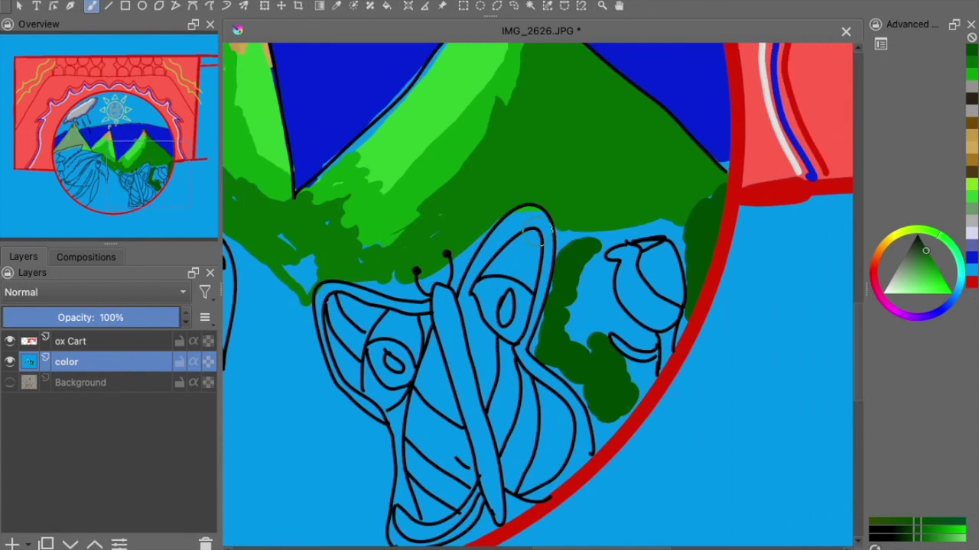
{"action": "left_click_drag", "start_coordinate": [555, 228], "coordinate": [681, 243]}
{"action": "mouse_move", "coordinate": [602, 336]}
{"action": "left_mouse_down"}
{"action": "mouse_move", "coordinate": [616, 317]}
{"action": "mouse_move", "coordinate": [603, 358]}
{"action": "left_mouse_up"}
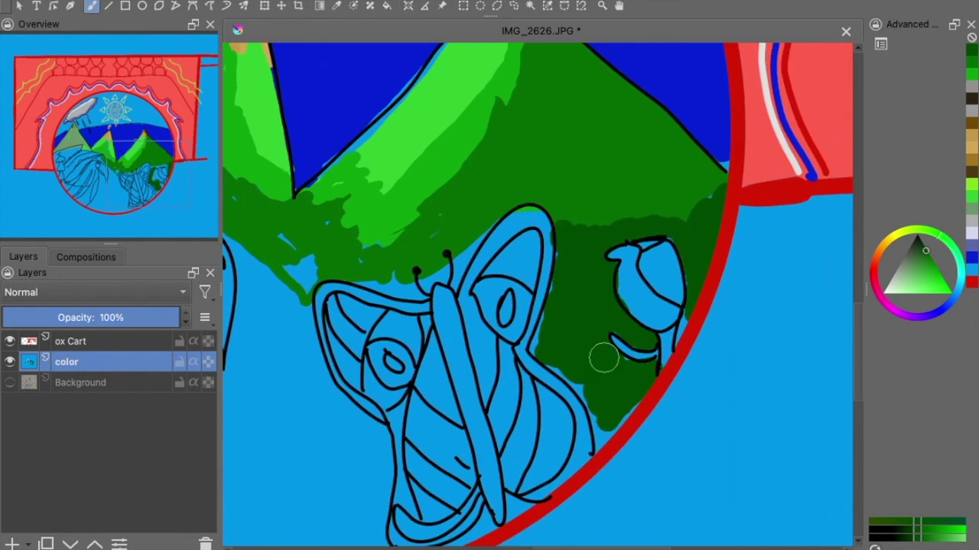
{"action": "left_click_drag", "start_coordinate": [701, 217], "coordinate": [843, 183]}
{"action": "mouse_move", "coordinate": [708, 253]}
{"action": "left_mouse_down"}
{"action": "mouse_move", "coordinate": [698, 292]}
{"action": "mouse_move", "coordinate": [753, 303]}
{"action": "left_mouse_up"}
{"action": "key", "text": "ctrl+z"}
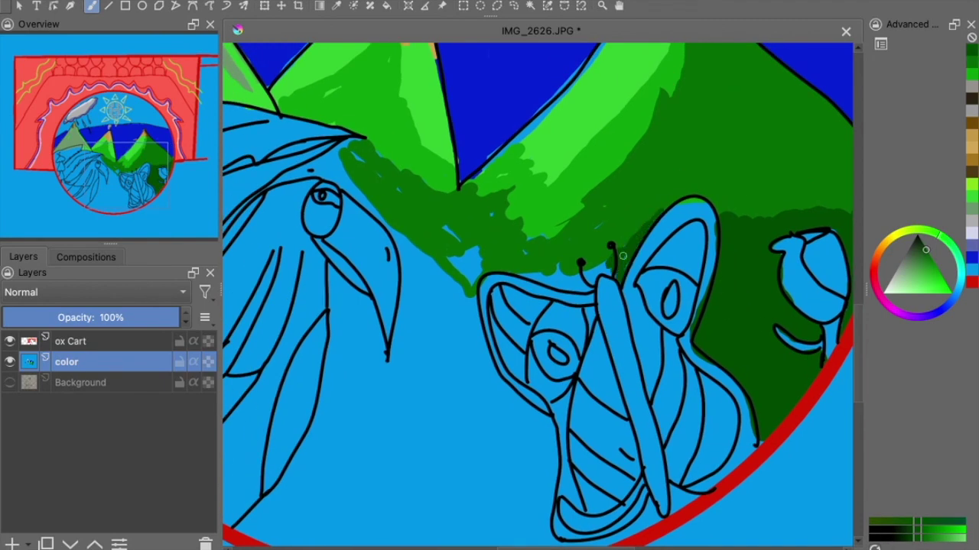
Extend the very dark green ground above and along the butterfly's left side down to the red ring
{"action": "left_click_drag", "start_coordinate": [540, 272], "coordinate": [559, 153]}
{"action": "mouse_move", "coordinate": [490, 233]}
{"action": "left_mouse_down"}
{"action": "mouse_move", "coordinate": [520, 351]}
{"action": "mouse_move", "coordinate": [539, 283]}
{"action": "mouse_move", "coordinate": [547, 467]}
{"action": "mouse_move", "coordinate": [559, 318]}
{"action": "mouse_move", "coordinate": [543, 395]}
{"action": "mouse_move", "coordinate": [662, 406]}
{"action": "left_mouse_up"}
{"action": "key", "text": "ctrl+z"}
{"action": "left_click_drag", "start_coordinate": [601, 167], "coordinate": [769, 280]}
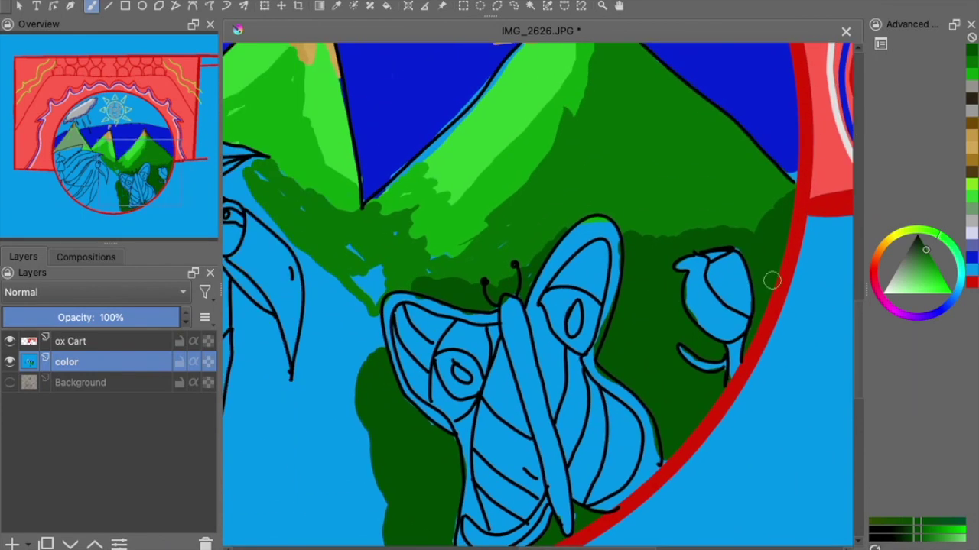
Paint the rosebud in bright and dark red with a green stem
{"action": "left_click", "coordinate": [839, 269], "text": "ctrl"}
{"action": "mouse_move", "coordinate": [708, 324]}
{"action": "left_mouse_down"}
{"action": "mouse_move", "coordinate": [742, 293]}
{"action": "mouse_move", "coordinate": [696, 295]}
{"action": "left_mouse_up"}
{"action": "left_click", "coordinate": [687, 303], "text": "ctrl"}
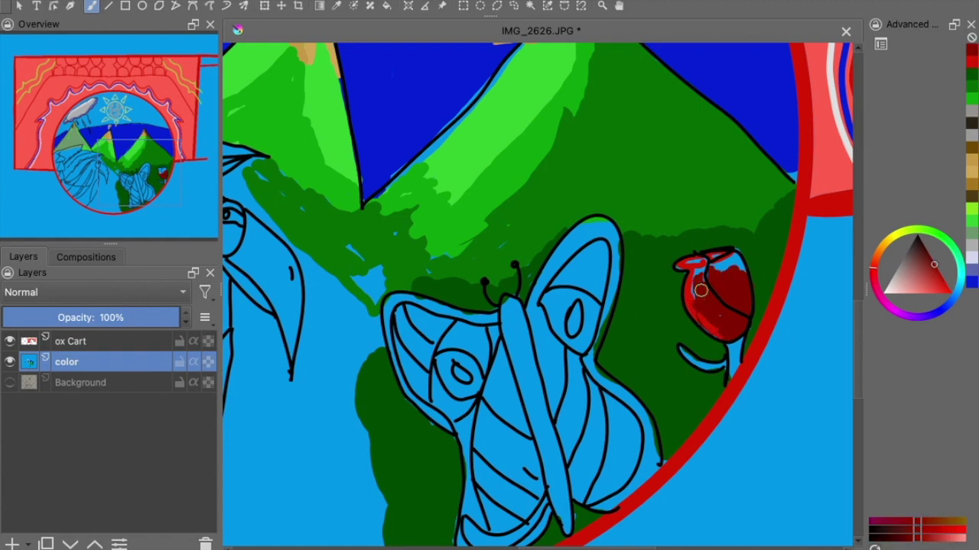
{"action": "left_click_drag", "start_coordinate": [661, 369], "coordinate": [648, 316]}
{"action": "left_click", "coordinate": [648, 317], "text": "ctrl"}
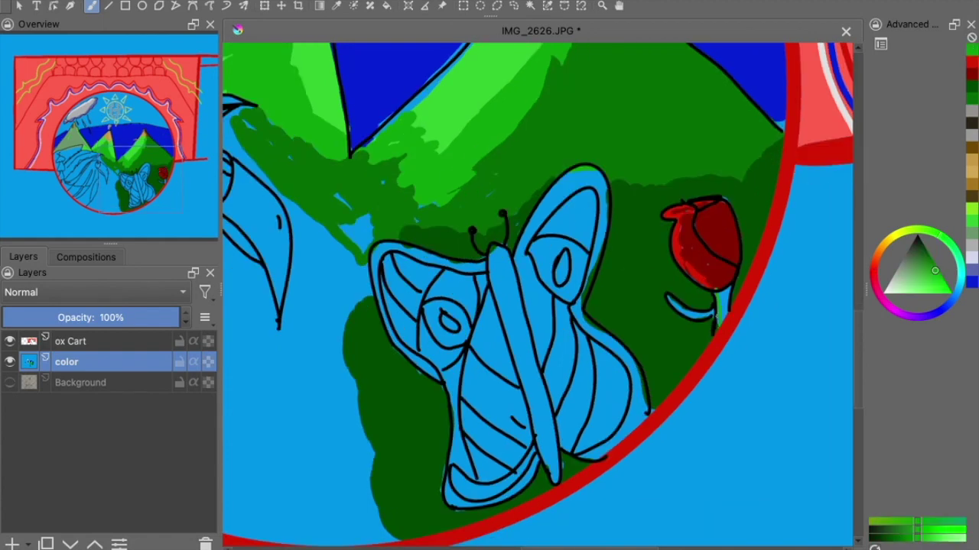
Paint the back of the toucan's head, its neck band and its lower body black
{"action": "mouse_move", "coordinate": [230, 176]}
{"action": "left_mouse_down"}
{"action": "mouse_move", "coordinate": [463, 195]}
{"action": "mouse_move", "coordinate": [405, 200]}
{"action": "mouse_move", "coordinate": [444, 177]}
{"action": "left_mouse_up"}
{"action": "left_click", "coordinate": [445, 187], "text": "ctrl"}
{"action": "left_click", "coordinate": [432, 182], "text": "ctrl"}
{"action": "left_click_drag", "start_coordinate": [383, 213], "coordinate": [423, 184]}
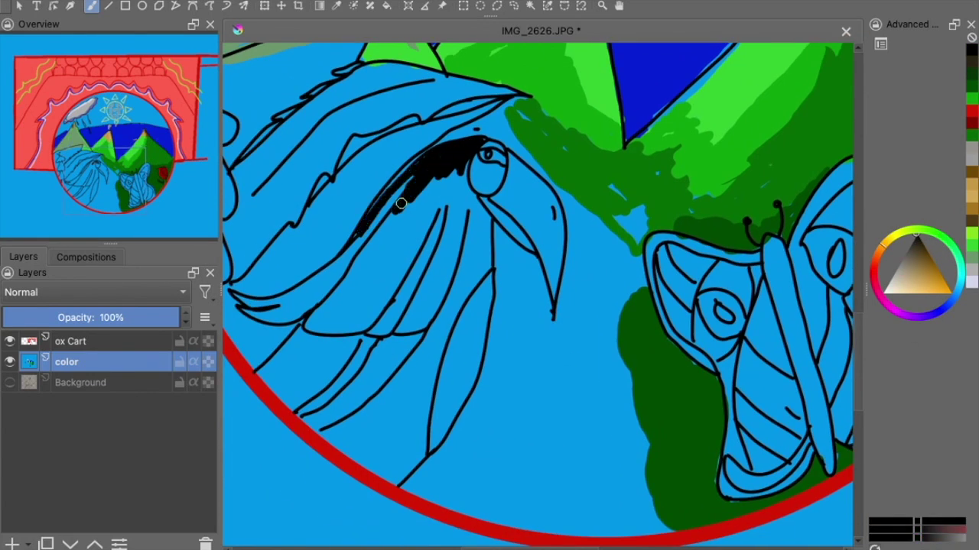
{"action": "left_click_drag", "start_coordinate": [466, 234], "coordinate": [451, 352]}
{"action": "mouse_move", "coordinate": [451, 352]}
{"action": "left_mouse_down"}
{"action": "mouse_move", "coordinate": [456, 310]}
{"action": "mouse_move", "coordinate": [411, 393]}
{"action": "left_mouse_up"}
{"action": "left_click_drag", "start_coordinate": [344, 397], "coordinate": [444, 267]}
Paint the toucan's face patch around the eye bright green
{"action": "left_click", "coordinate": [657, 285], "text": "ctrl"}
{"action": "left_click_drag", "start_coordinate": [483, 131], "coordinate": [500, 126]}
{"action": "scroll", "coordinate": [463, 221], "scroll_direction": "up", "scroll_amount": 3}
{"action": "left_click_drag", "start_coordinate": [464, 221], "coordinate": [463, 298]}
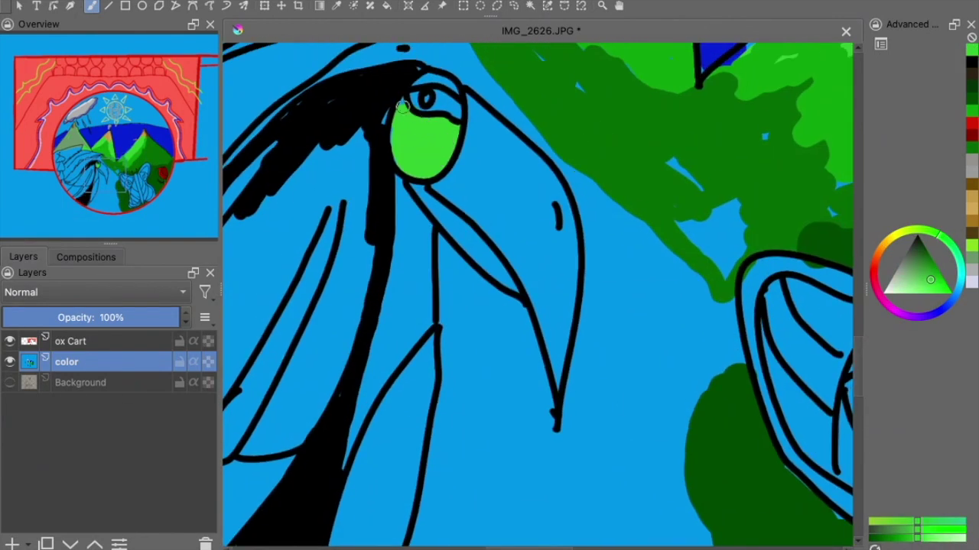
Paint the toucan's beak tip black and its outer edge ochre, with light tan inside that edge
{"action": "left_click_drag", "start_coordinate": [503, 226], "coordinate": [496, 206]}
{"action": "left_click", "coordinate": [886, 252]}
{"action": "mouse_move", "coordinate": [459, 73]}
{"action": "left_mouse_down"}
{"action": "mouse_move", "coordinate": [533, 157]}
{"action": "mouse_move", "coordinate": [563, 291]}
{"action": "mouse_move", "coordinate": [555, 314]}
{"action": "left_mouse_up"}
{"action": "left_click", "coordinate": [562, 295], "text": "ctrl"}
{"action": "left_click", "coordinate": [917, 281]}
{"action": "left_click_drag", "start_coordinate": [463, 90], "coordinate": [535, 177]}
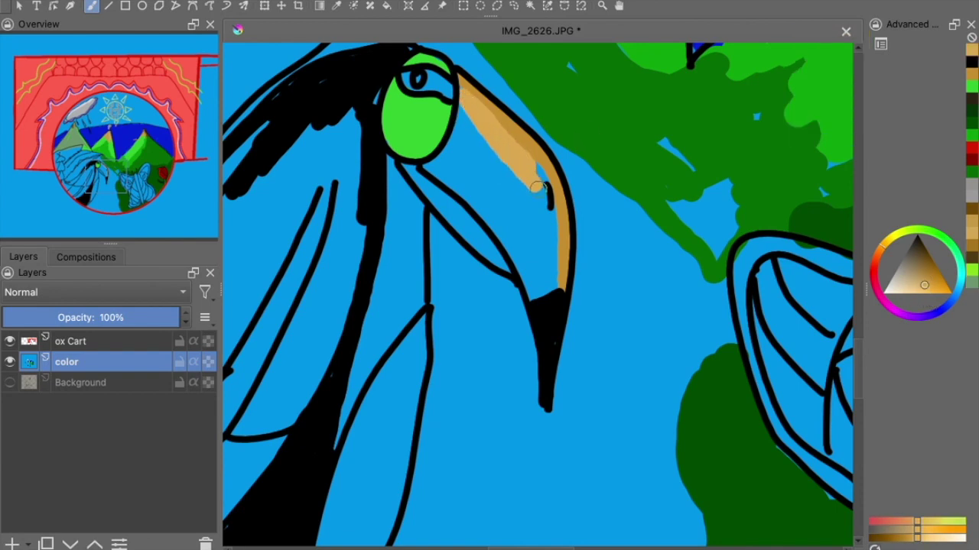
Fill the remaining area of the toucan's upper beak with light tan
{"action": "scroll", "coordinate": [538, 294], "scroll_direction": "down", "scroll_amount": 5}
{"action": "scroll", "coordinate": [545, 168], "scroll_direction": "up", "scroll_amount": 5}
{"action": "left_click_drag", "start_coordinate": [470, 164], "coordinate": [484, 232]}
{"action": "key", "text": "ctrl+z"}
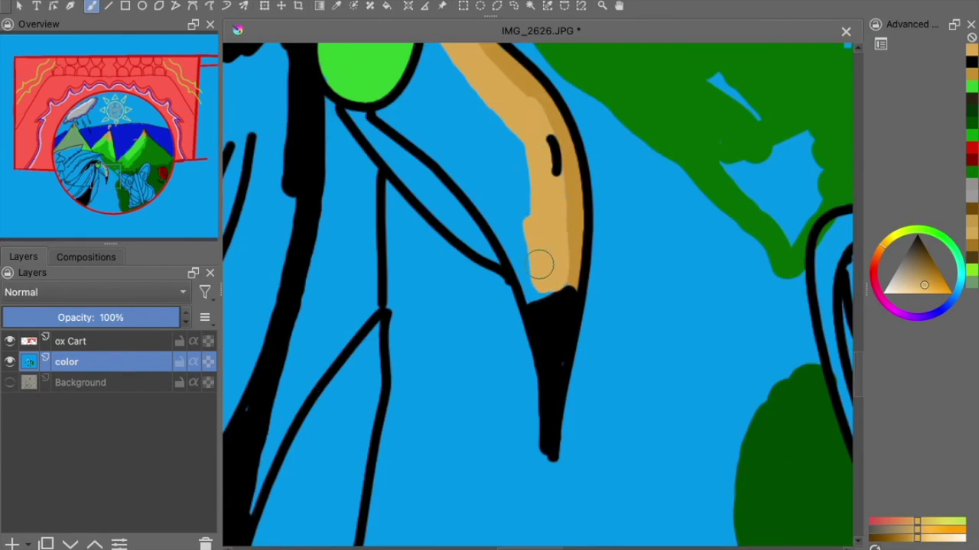
{"action": "left_click_drag", "start_coordinate": [403, 101], "coordinate": [528, 216]}
{"action": "mouse_move", "coordinate": [487, 167]}
{"action": "left_mouse_down"}
{"action": "mouse_move", "coordinate": [448, 92]}
{"action": "mouse_move", "coordinate": [428, 76]}
{"action": "left_mouse_up"}
{"action": "scroll", "coordinate": [535, 291], "scroll_direction": "up", "scroll_amount": 2}
{"action": "mouse_move", "coordinate": [428, 114]}
{"action": "left_mouse_down"}
{"action": "mouse_move", "coordinate": [497, 191]}
{"action": "mouse_move", "coordinate": [527, 245]}
{"action": "left_mouse_up"}
Paint the toucan's lower beak salmon and add an orange band along the upper beak's inner edge
{"action": "left_click_drag", "start_coordinate": [344, 169], "coordinate": [480, 316]}
{"action": "left_click_drag", "start_coordinate": [435, 244], "coordinate": [468, 281]}
{"action": "scroll", "coordinate": [535, 306], "scroll_direction": "down", "scroll_amount": 3}
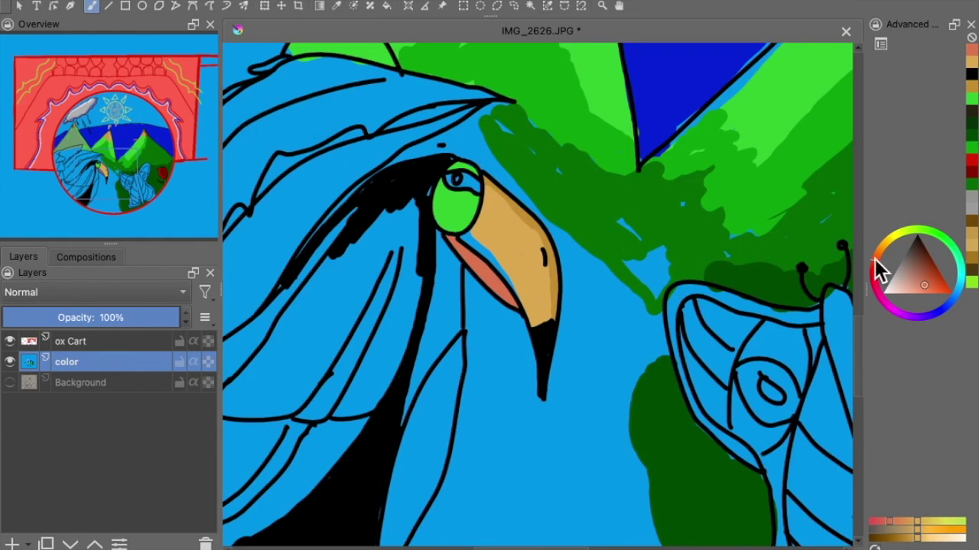
{"action": "left_click", "coordinate": [877, 251]}
{"action": "left_click", "coordinate": [942, 285]}
{"action": "left_click_drag", "start_coordinate": [472, 239], "coordinate": [520, 291]}
{"action": "scroll", "coordinate": [505, 283], "scroll_direction": "down", "scroll_amount": 5}
{"action": "scroll", "coordinate": [443, 248], "scroll_direction": "up", "scroll_amount": 5}
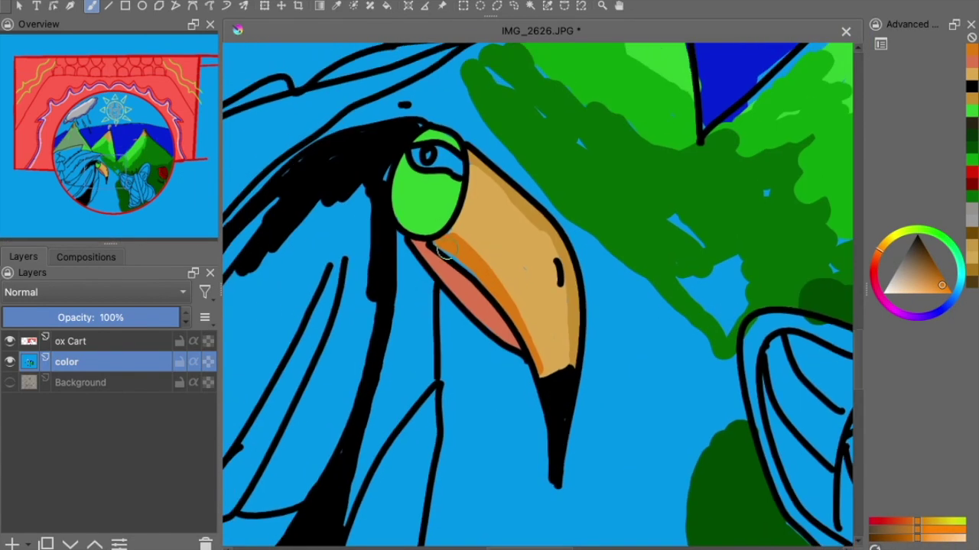
On the ox Cart layer, paint pale yellow around the toucan's green face patch and throat, and redraw the black eye
{"action": "key", "text": "Page_Up"}
{"action": "left_click", "coordinate": [936, 531]}
{"action": "mouse_move", "coordinate": [436, 141]}
{"action": "left_mouse_down"}
{"action": "mouse_move", "coordinate": [391, 192]}
{"action": "mouse_move", "coordinate": [394, 263]}
{"action": "left_mouse_up"}
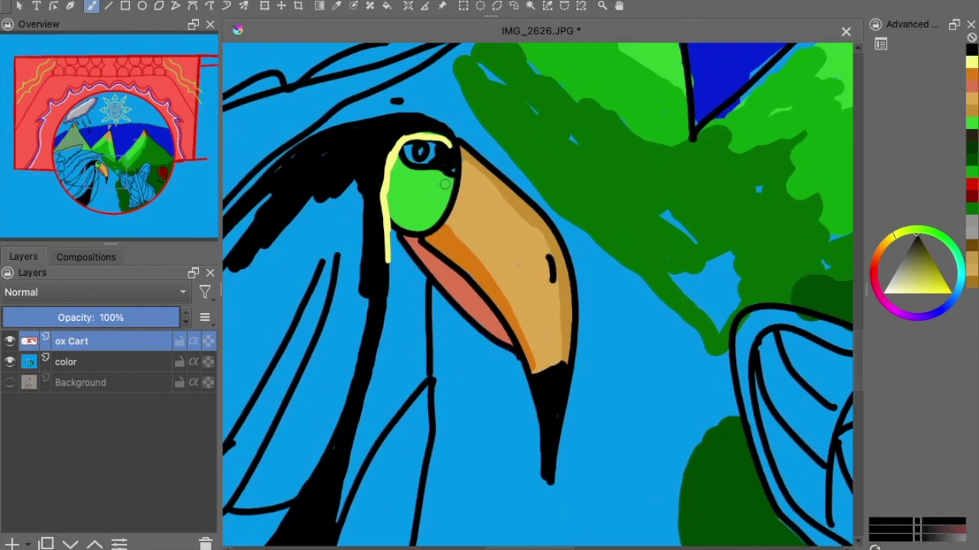
{"action": "left_click", "coordinate": [444, 184], "text": "ctrl"}
{"action": "key", "text": "x"}
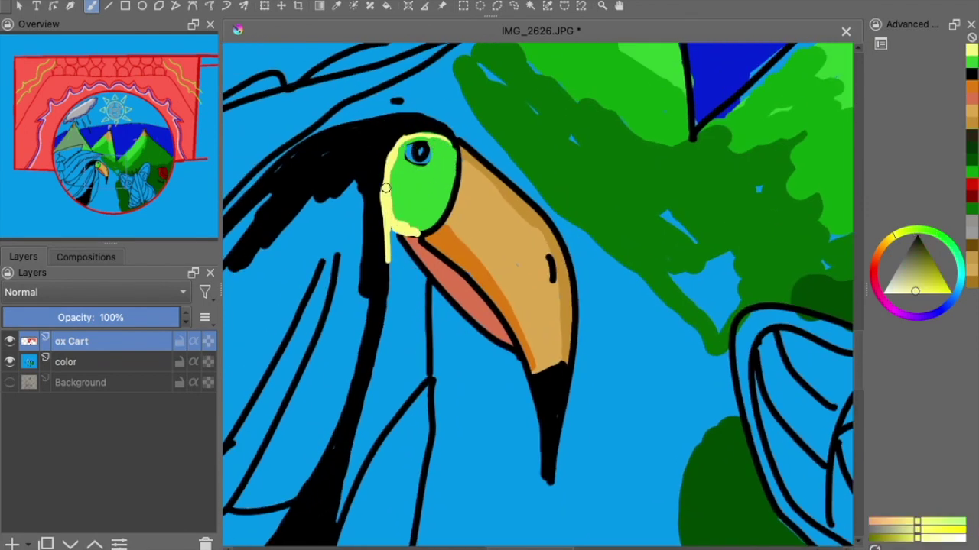
{"action": "left_click_drag", "start_coordinate": [388, 301], "coordinate": [386, 337]}
{"action": "mouse_move", "coordinate": [393, 182]}
{"action": "left_mouse_down"}
{"action": "mouse_move", "coordinate": [396, 192]}
{"action": "mouse_move", "coordinate": [443, 198]}
{"action": "left_mouse_up"}
{"action": "key", "text": "x"}
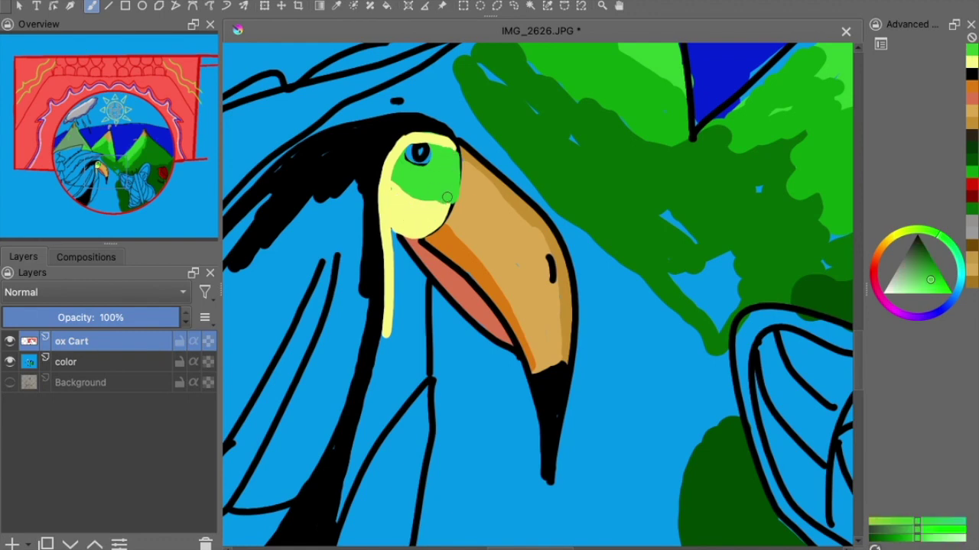
{"action": "key", "text": "d"}
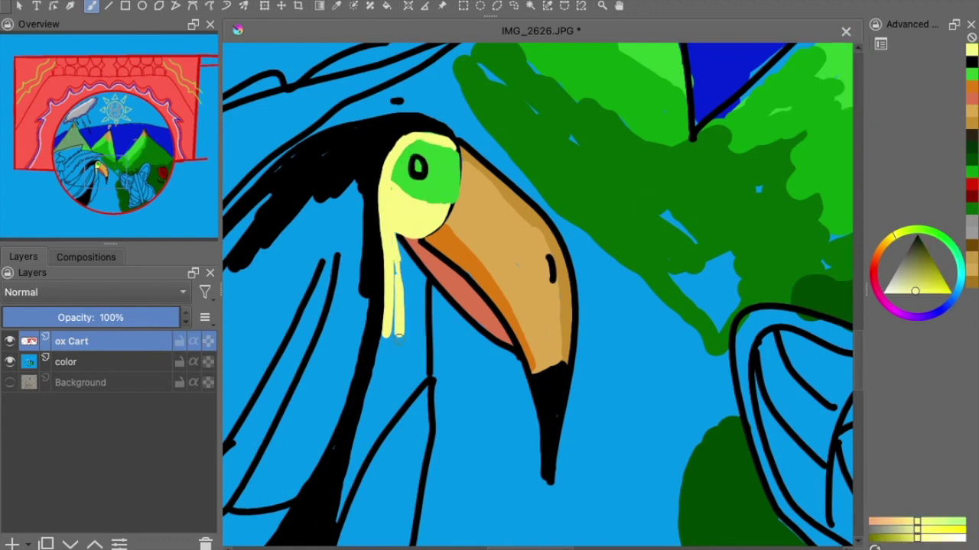
Fill the toucan's throat and chest with pale yellow
{"action": "key", "text": "minus"}
{"action": "key", "text": "minus"}
{"action": "key", "text": "minus"}
{"action": "mouse_move", "coordinate": [486, 349]}
{"action": "left_mouse_down"}
{"action": "mouse_move", "coordinate": [485, 326]}
{"action": "mouse_move", "coordinate": [483, 399]}
{"action": "left_mouse_up"}
{"action": "left_click_drag", "start_coordinate": [495, 312], "coordinate": [481, 409]}
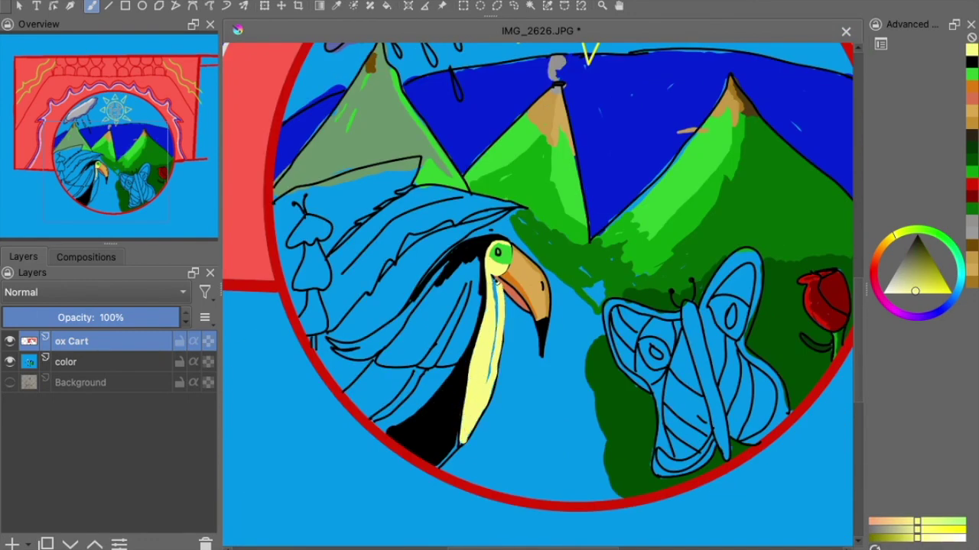
{"action": "left_click_drag", "start_coordinate": [499, 276], "coordinate": [495, 317]}
{"action": "mouse_move", "coordinate": [486, 396]}
{"action": "left_mouse_down"}
{"action": "mouse_move", "coordinate": [493, 322]}
{"action": "mouse_move", "coordinate": [466, 443]}
{"action": "left_mouse_up"}
{"action": "left_click_drag", "start_coordinate": [501, 305], "coordinate": [482, 405]}
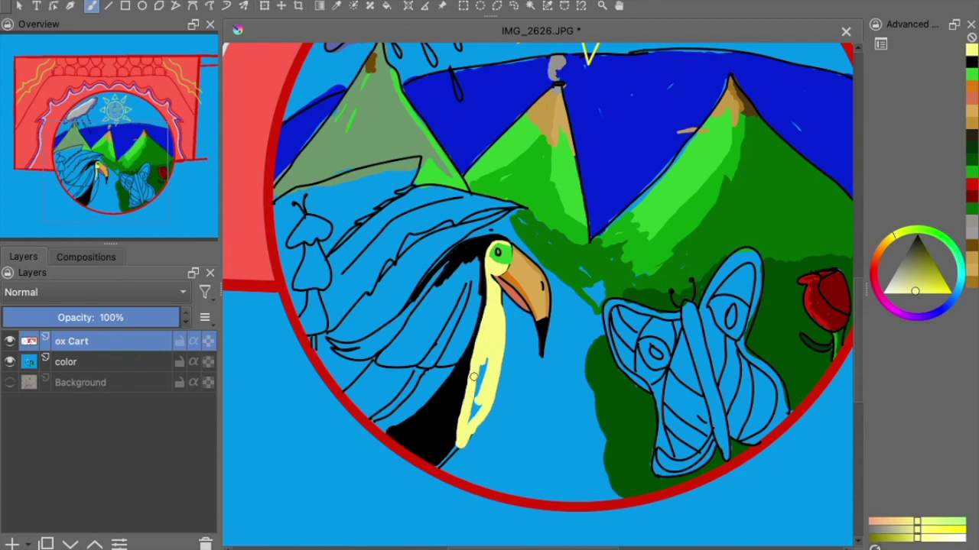
{"action": "left_click_drag", "start_coordinate": [482, 336], "coordinate": [474, 424]}
Paint the toucan's back and wing feathers black, continuing on the color layer
{"action": "key", "text": "d"}
{"action": "mouse_move", "coordinate": [416, 329]}
{"action": "left_mouse_down"}
{"action": "mouse_move", "coordinate": [436, 290]}
{"action": "mouse_move", "coordinate": [416, 351]}
{"action": "mouse_move", "coordinate": [381, 360]}
{"action": "left_mouse_up"}
{"action": "key", "text": "Page_Down"}
{"action": "left_click_drag", "start_coordinate": [415, 301], "coordinate": [390, 344]}
{"action": "mouse_move", "coordinate": [459, 260]}
{"action": "left_mouse_down"}
{"action": "mouse_move", "coordinate": [386, 359]}
{"action": "mouse_move", "coordinate": [405, 421]}
{"action": "left_mouse_up"}
{"action": "mouse_move", "coordinate": [413, 367]}
{"action": "left_mouse_down"}
{"action": "mouse_move", "coordinate": [371, 380]}
{"action": "mouse_move", "coordinate": [417, 359]}
{"action": "left_mouse_up"}
Add dark blue highlights between the toucan's black feathers and tidy them with black
{"action": "left_click", "coordinate": [627, 135], "text": "ctrl"}
{"action": "left_click_drag", "start_coordinate": [459, 309], "coordinate": [419, 369]}
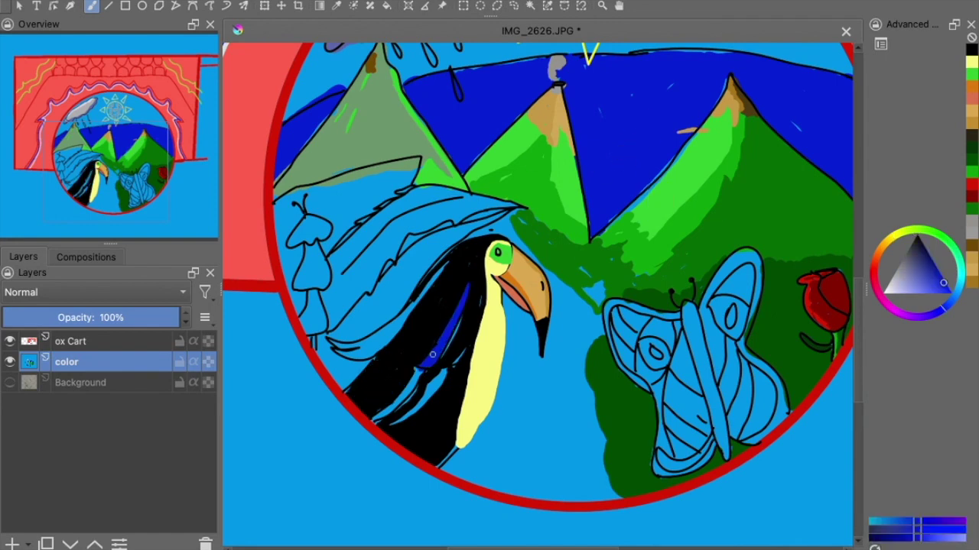
{"action": "left_click_drag", "start_coordinate": [375, 421], "coordinate": [417, 380]}
{"action": "left_click_drag", "start_coordinate": [447, 264], "coordinate": [401, 321]}
{"action": "left_click_drag", "start_coordinate": [448, 371], "coordinate": [390, 425]}
{"action": "left_click", "coordinate": [447, 350], "text": "ctrl"}
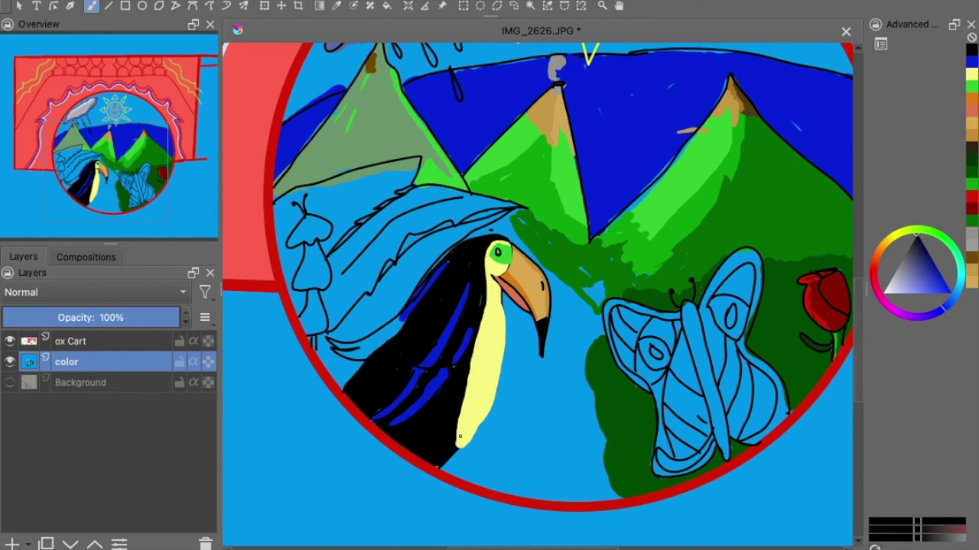
On the ox Cart layer, outline the toucan's chest in black and trim the outer edge with sky blue
{"action": "key", "text": "Page_Up"}
{"action": "key", "text": "ctrl+plus"}
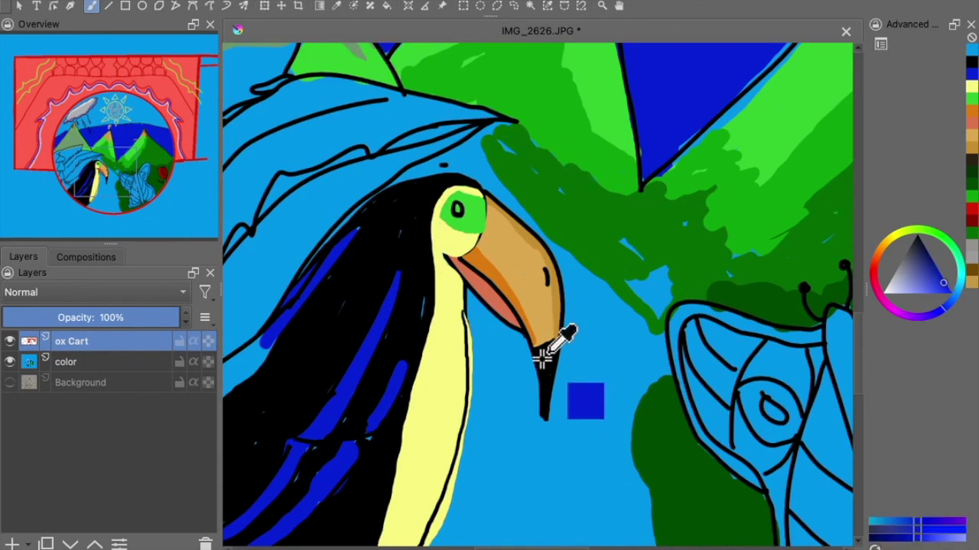
{"action": "left_click_drag", "start_coordinate": [484, 354], "coordinate": [452, 187]}
{"action": "left_click_drag", "start_coordinate": [439, 276], "coordinate": [363, 424]}
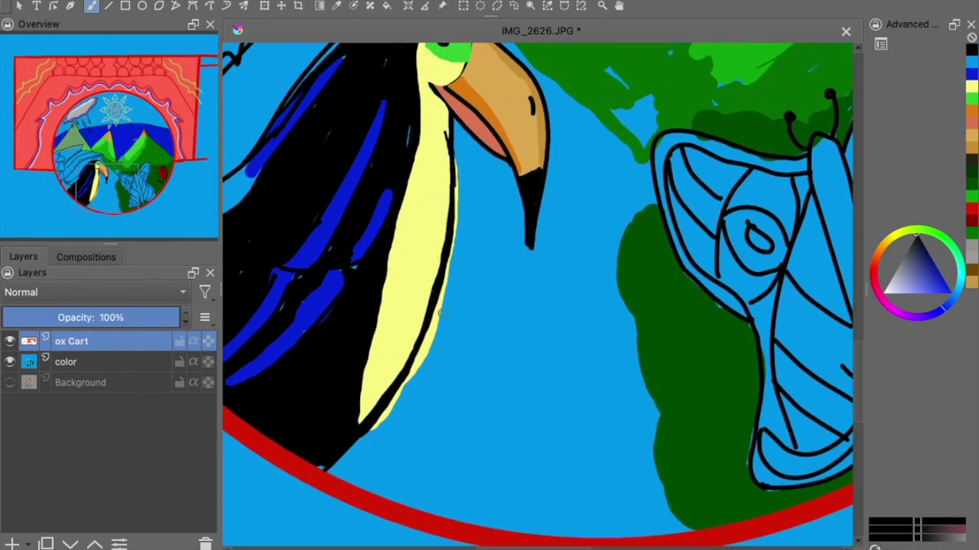
{"action": "left_click", "coordinate": [443, 306], "text": "ctrl"}
{"action": "left_click_drag", "start_coordinate": [424, 344], "coordinate": [386, 417]}
{"action": "left_click_drag", "start_coordinate": [440, 322], "coordinate": [367, 432]}
{"action": "left_click_drag", "start_coordinate": [457, 165], "coordinate": [421, 344]}
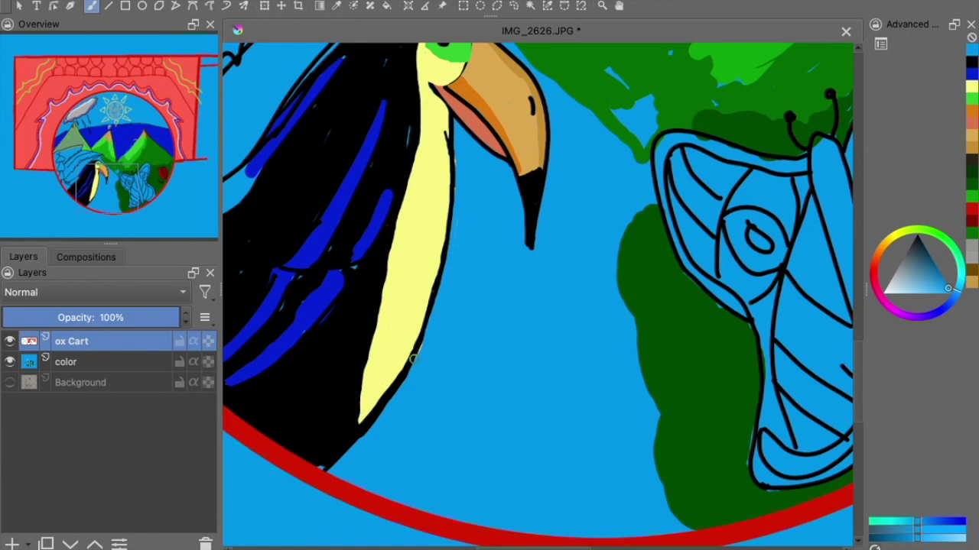
Clean up stray blue and black marks along the toucan's back with sky blue
{"action": "scroll", "coordinate": [310, 322], "scroll_direction": "left", "scroll_amount": 5}
{"action": "scroll", "coordinate": [309, 322], "scroll_direction": "up", "scroll_amount": 3}
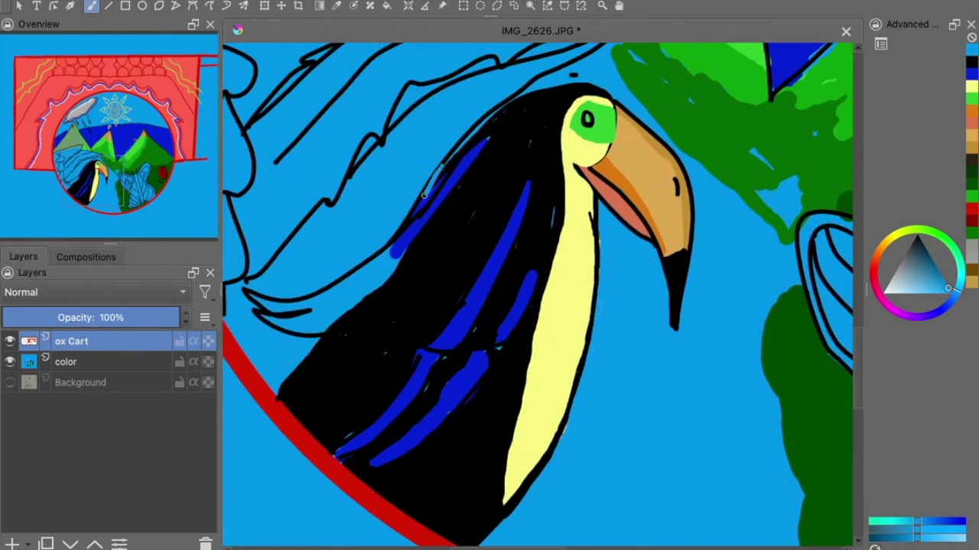
{"action": "left_click_drag", "start_coordinate": [475, 132], "coordinate": [376, 257]}
{"action": "left_click_drag", "start_coordinate": [289, 344], "coordinate": [260, 306]}
Paint two more dark blue feather streaks on the toucan's back and slim them with black
{"action": "left_click", "coordinate": [438, 275], "text": "ctrl"}
{"action": "mouse_move", "coordinate": [474, 149]}
{"action": "left_mouse_down"}
{"action": "mouse_move", "coordinate": [425, 212]}
{"action": "mouse_move", "coordinate": [416, 325]}
{"action": "left_mouse_up"}
{"action": "key", "text": "ctrl+z"}
{"action": "key", "text": "ctrl+z"}
{"action": "key", "text": "ctrl+z"}
{"action": "key", "text": "ctrl+shift+z"}
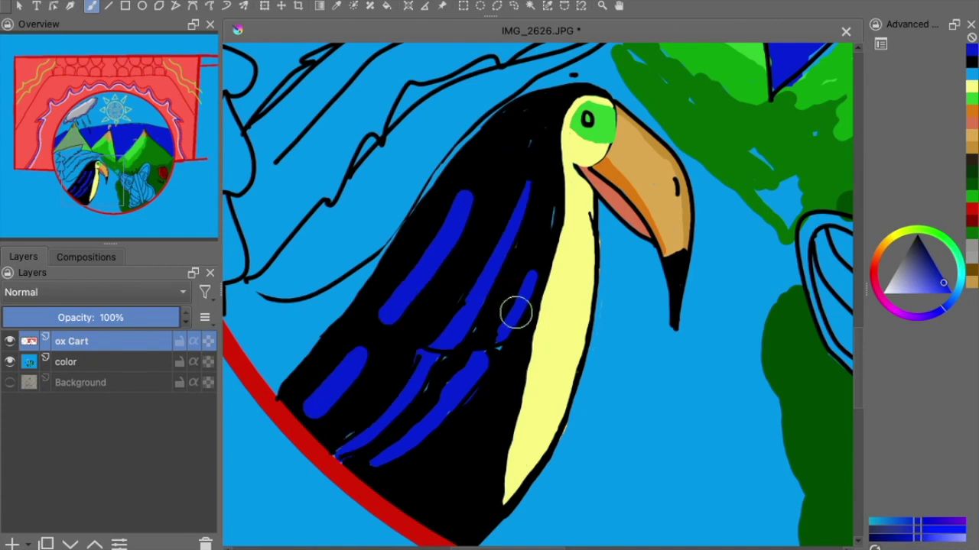
{"action": "key", "text": "ctrl+shift+z"}
{"action": "key", "text": "ctrl+z"}
{"action": "key", "text": "d"}
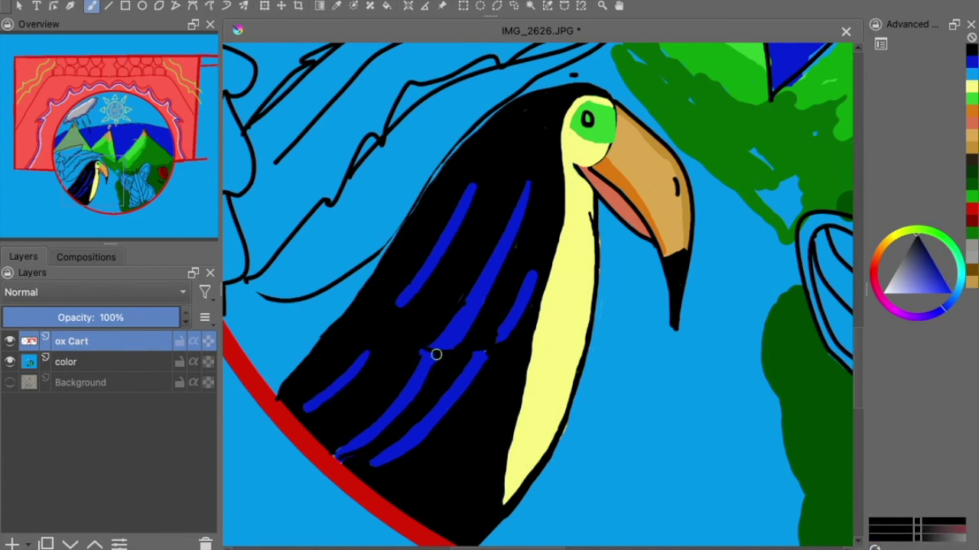
Retouch the red ring where it meets the toucan's black feathers, and save the image
{"action": "left_click", "coordinate": [265, 398], "text": "ctrl"}
{"action": "scroll", "coordinate": [361, 169], "scroll_direction": "up", "scroll_amount": 4}
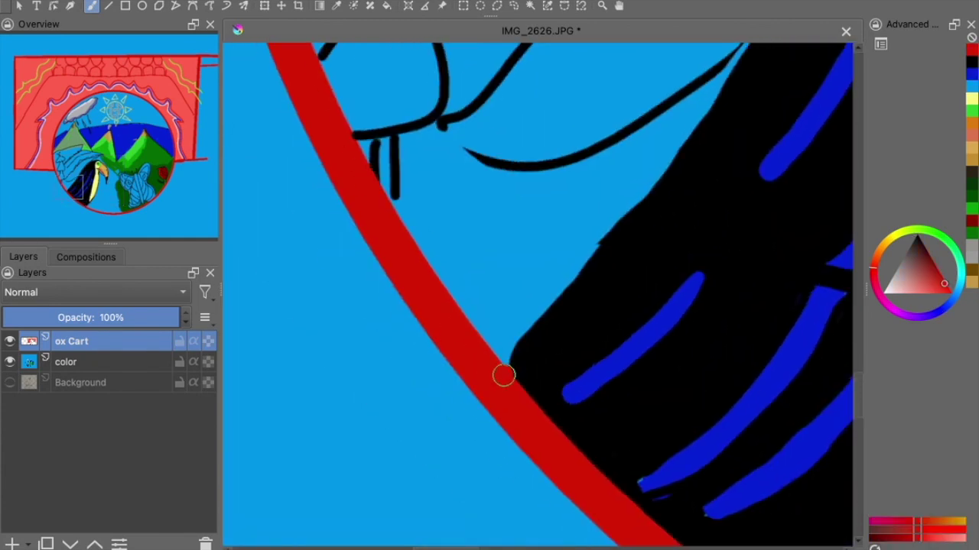
{"action": "scroll", "coordinate": [489, 351], "scroll_direction": "down", "scroll_amount": 10}
{"action": "key", "text": "ctrl+s"}
{"action": "key", "text": "Return"}
Fill the corner sections and the central upper and lower blocks of the sun's face with shades of yellow
{"action": "scroll", "coordinate": [547, 270], "scroll_direction": "up", "scroll_amount": 5}
{"action": "left_click", "coordinate": [896, 235]}
{"action": "left_click", "coordinate": [386, 6]}
{"action": "left_click", "coordinate": [456, 221]}
{"action": "left_click", "coordinate": [945, 291]}
{"action": "left_click", "coordinate": [525, 258]}
{"action": "left_click", "coordinate": [539, 199]}
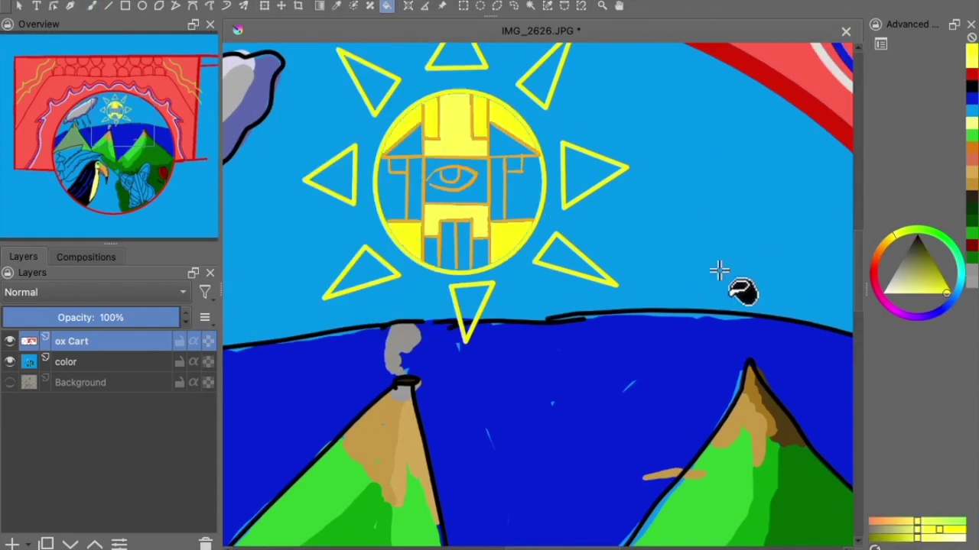
Fill the remaining sections of the sun's face with orange, gold and yellow-green
{"action": "left_click", "coordinate": [539, 199], "text": "ctrl"}
{"action": "left_click", "coordinate": [517, 157]}
{"action": "left_click", "coordinate": [504, 271]}
{"action": "scroll", "coordinate": [507, 273], "scroll_direction": "down", "scroll_amount": 2}
{"action": "left_click", "coordinate": [482, 187]}
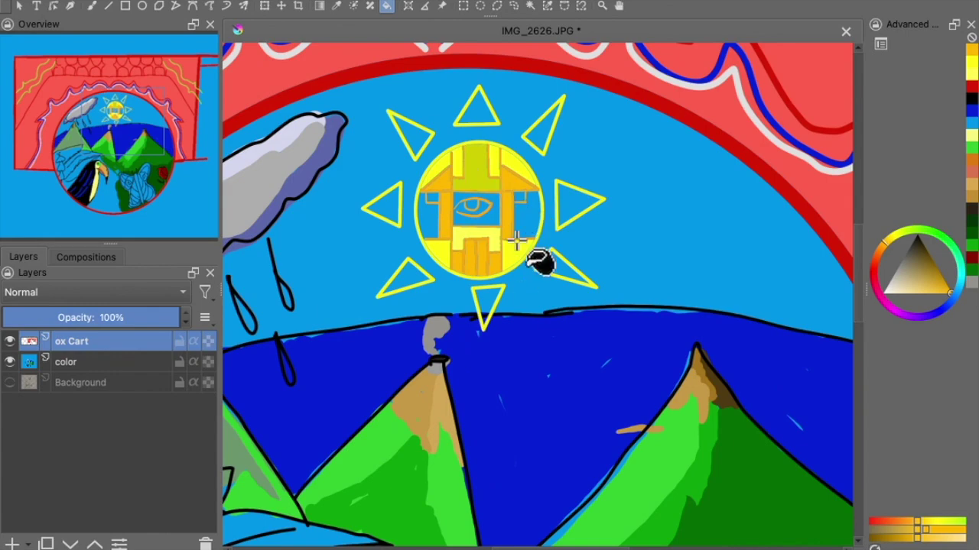
{"action": "left_click", "coordinate": [470, 214]}
{"action": "left_click", "coordinate": [528, 218]}
{"action": "left_click", "coordinate": [440, 225]}
{"action": "key", "text": "1"}
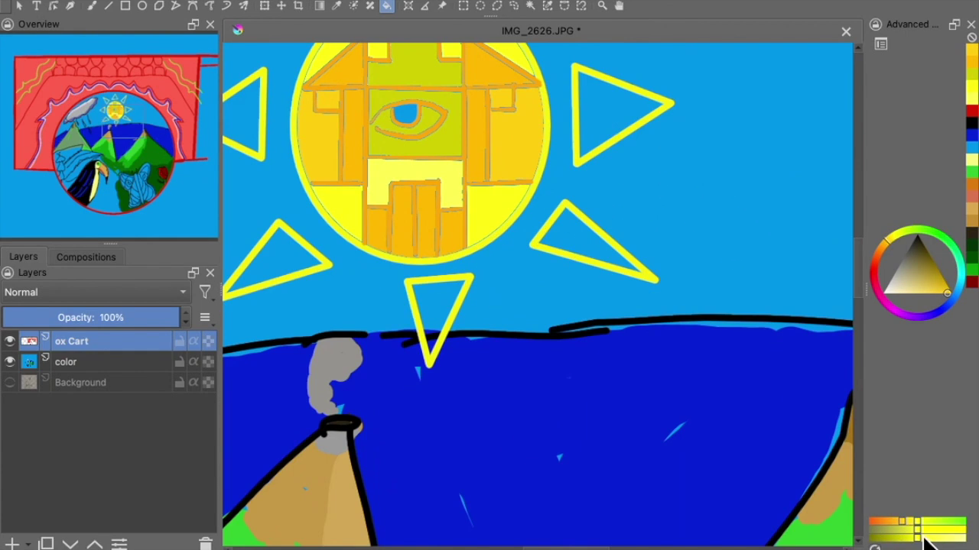
Fill the sun's triangular rays with light yellow and retouch the lowest ray and the dark blue sea around it
{"action": "scroll", "coordinate": [579, 324], "scroll_direction": "down", "scroll_amount": 3}
{"action": "left_click", "coordinate": [498, 273]}
{"action": "left_click", "coordinate": [544, 262]}
{"action": "key", "text": "b"}
{"action": "scroll", "coordinate": [514, 290], "scroll_direction": "up", "scroll_amount": 6}
{"action": "left_click_drag", "start_coordinate": [406, 340], "coordinate": [357, 317]}
{"action": "left_click", "coordinate": [354, 448], "text": "ctrl"}
{"action": "left_click_drag", "start_coordinate": [354, 448], "coordinate": [359, 460]}
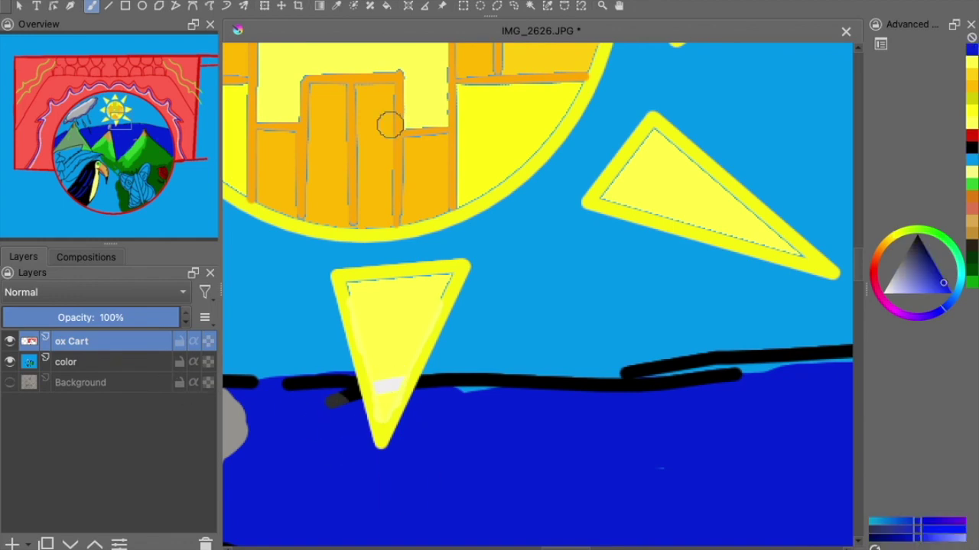
On the color layer, shade the mountain under the rain cloud with muted grey-green tones
{"action": "key", "text": "2"}
{"action": "key", "text": "1"}
{"action": "left_click", "coordinate": [909, 260]}
{"action": "key", "text": "Page_Down"}
{"action": "mouse_move", "coordinate": [325, 358]}
{"action": "left_mouse_down"}
{"action": "mouse_move", "coordinate": [353, 390]}
{"action": "mouse_move", "coordinate": [329, 359]}
{"action": "left_mouse_up"}
{"action": "left_click_drag", "start_coordinate": [321, 405], "coordinate": [355, 401]}
{"action": "left_click_drag", "start_coordinate": [397, 352], "coordinate": [382, 382]}
{"action": "left_click", "coordinate": [421, 358], "text": "ctrl"}
{"action": "left_click", "coordinate": [414, 377], "text": "ctrl"}
Paint three small white clouds beside the sun and black birds over the sea between the mountains
{"action": "left_click", "coordinate": [902, 288]}
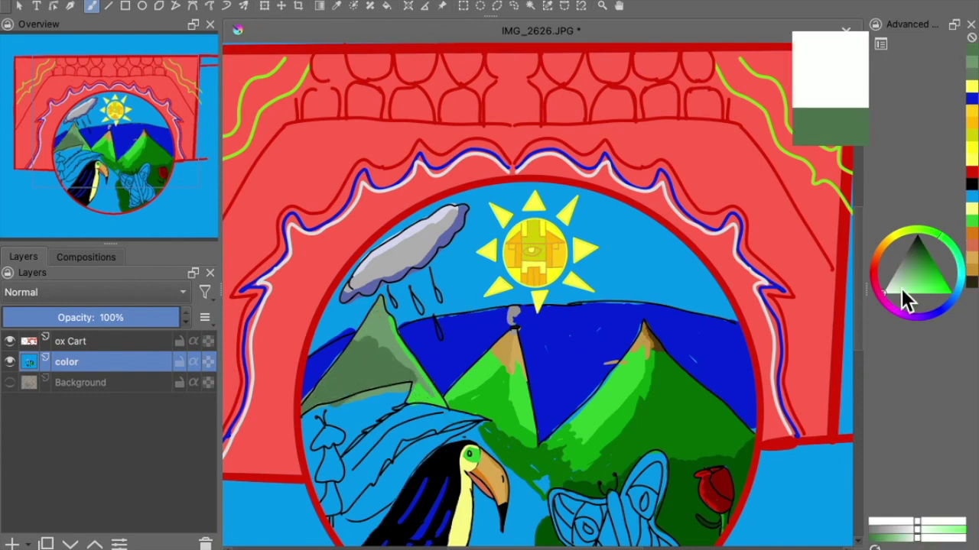
{"action": "left_click_drag", "start_coordinate": [629, 244], "coordinate": [659, 244]}
{"action": "left_click_drag", "start_coordinate": [623, 266], "coordinate": [673, 279]}
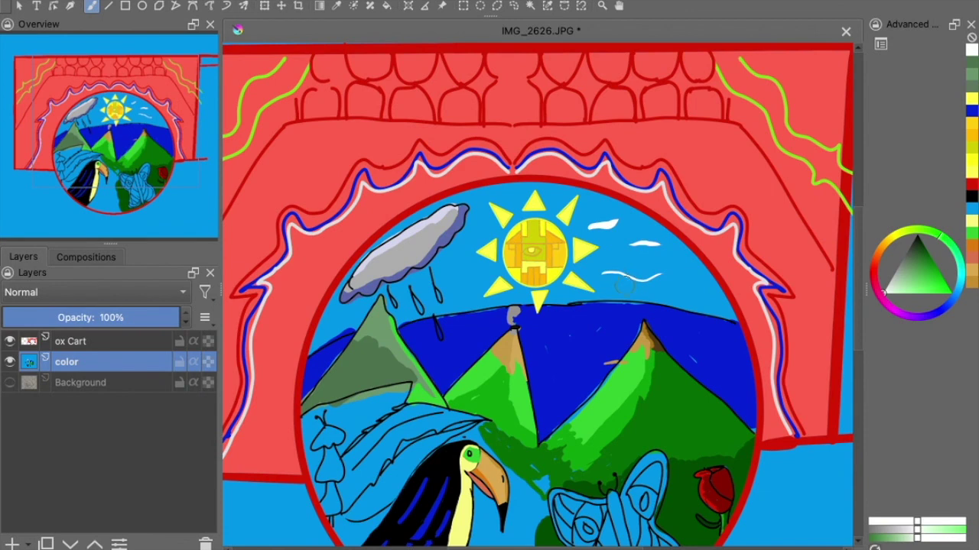
{"action": "key", "text": "ctrl+z"}
{"action": "left_click_drag", "start_coordinate": [676, 281], "coordinate": [711, 290]}
{"action": "left_click", "coordinate": [916, 234]}
{"action": "left_click_drag", "start_coordinate": [557, 374], "coordinate": [587, 365]}
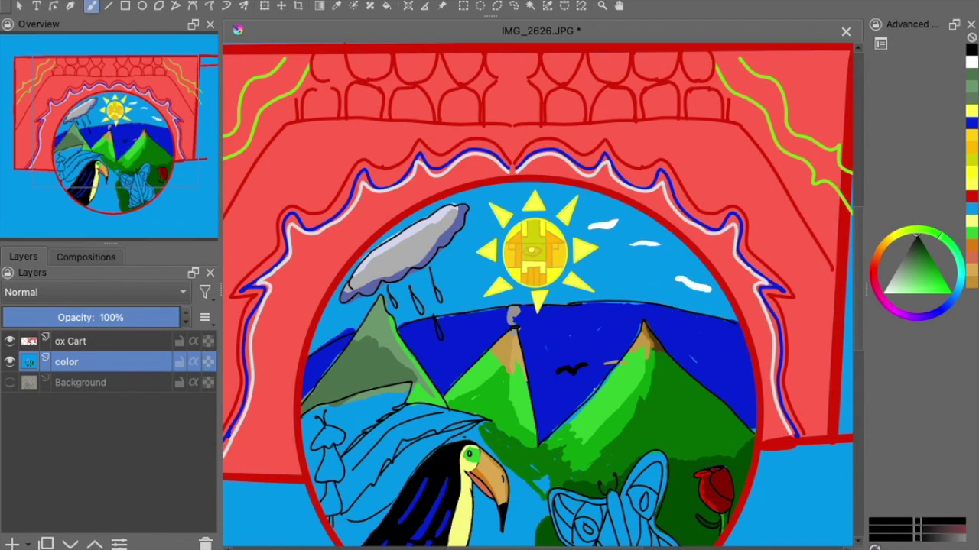
On the ox Cart layer, outline the three hanging flowers in coral and paint their petals dark red
{"action": "key", "text": "minus"}
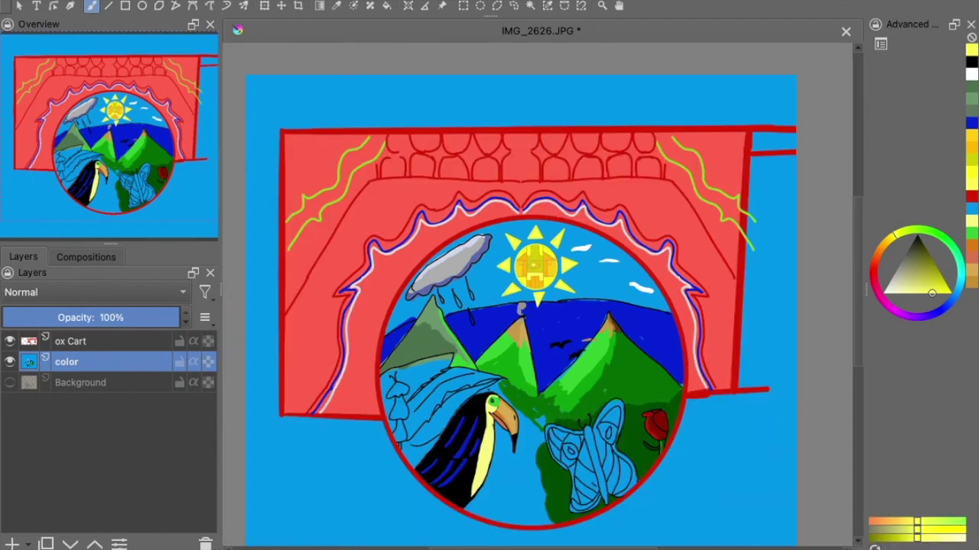
{"action": "left_click", "coordinate": [107, 341]}
{"action": "key", "text": "plus"}
{"action": "key", "text": "plus"}
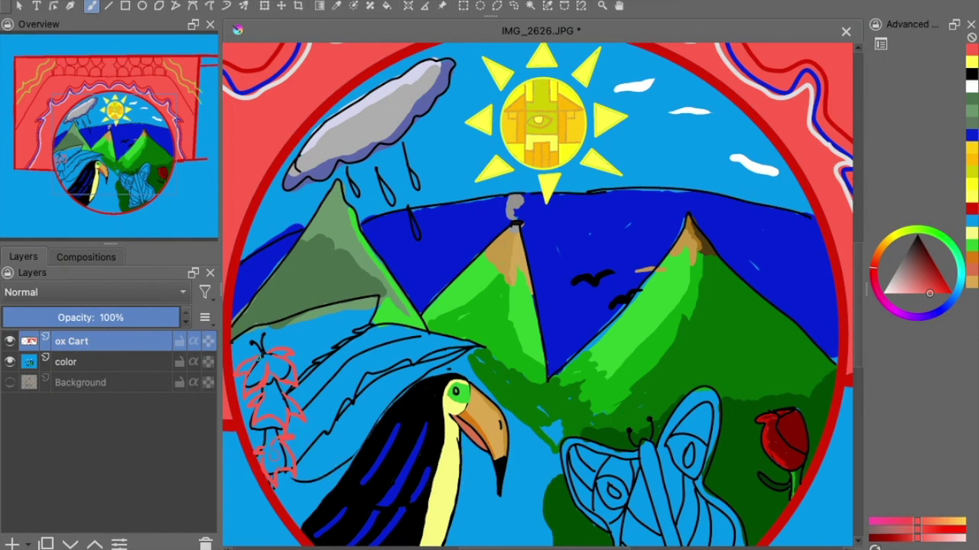
{"action": "left_click", "coordinate": [932, 264]}
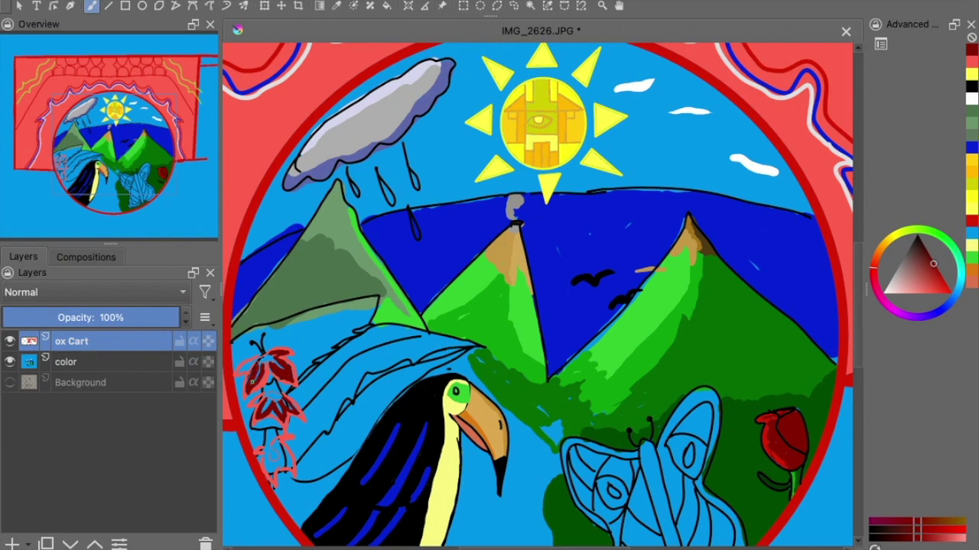
Paint orange centres and stamens on the three flowers and shade their petals with deeper red
{"action": "mouse_move", "coordinate": [932, 264]}
{"action": "left_mouse_down"}
{"action": "mouse_move", "coordinate": [907, 262]}
{"action": "mouse_move", "coordinate": [947, 293]}
{"action": "left_mouse_up"}
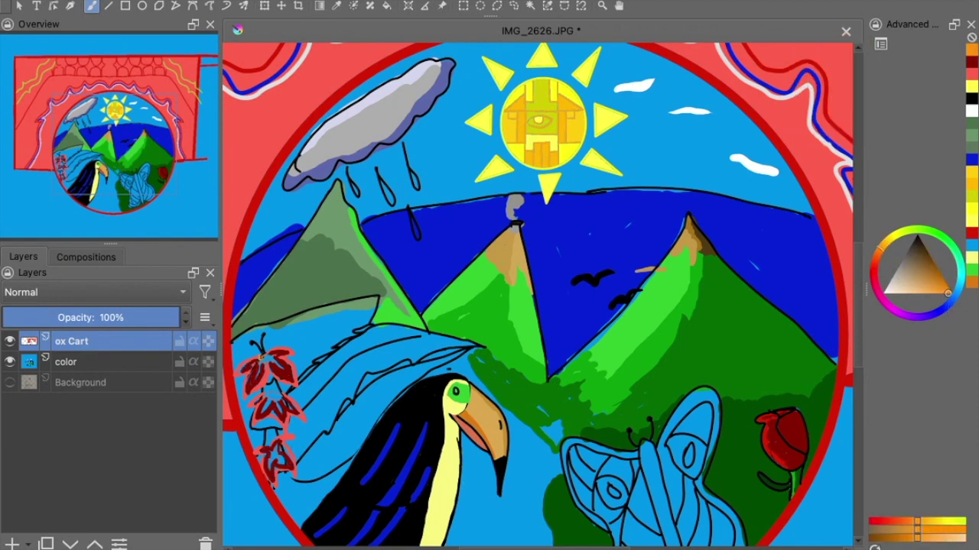
{"action": "left_click", "coordinate": [276, 449], "text": "ctrl"}
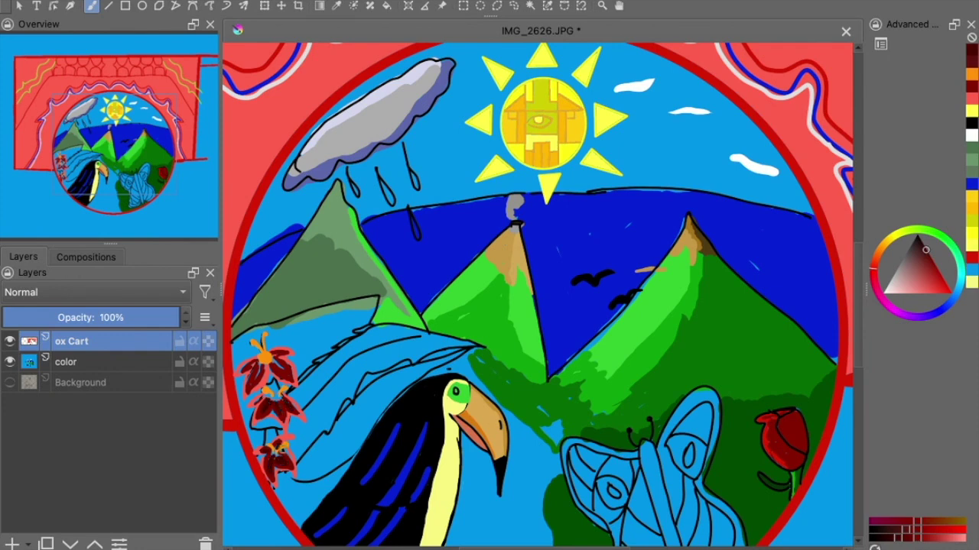
{"action": "left_click", "coordinate": [296, 431], "text": "ctrl"}
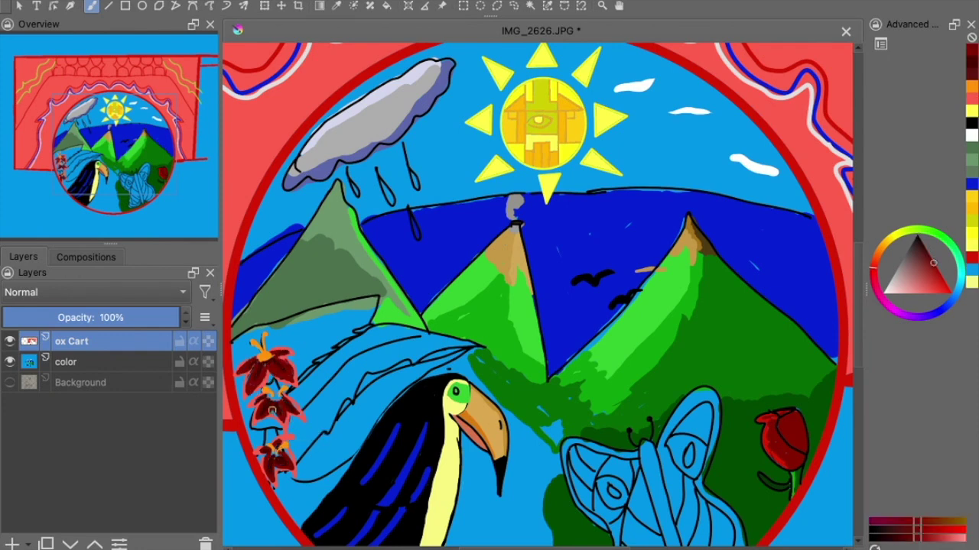
Paint the flower stems in medium green and trace the large leaf above the toucan with bright green strokes
{"action": "left_click", "coordinate": [948, 242]}
{"action": "left_click_drag", "start_coordinate": [927, 260], "coordinate": [923, 266]}
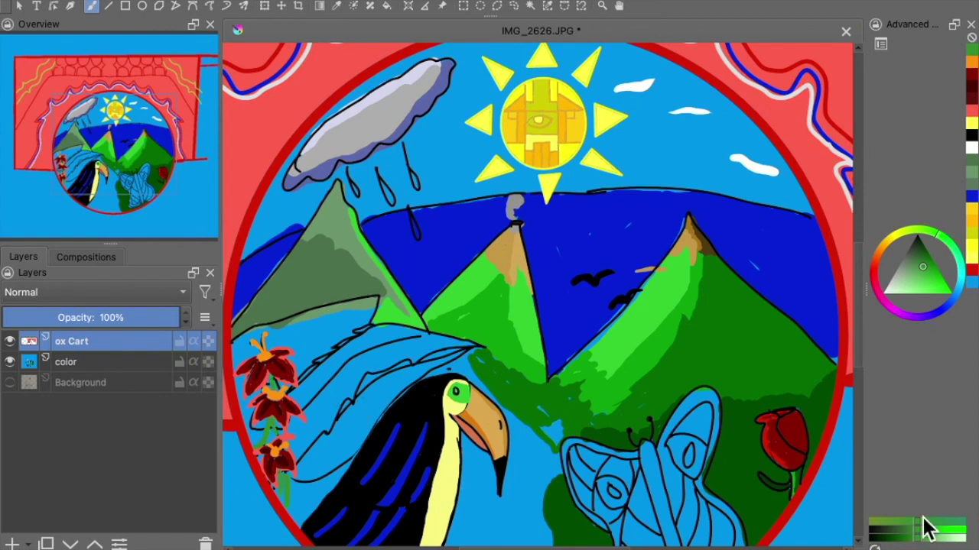
{"action": "left_click", "coordinate": [926, 527]}
{"action": "left_click_drag", "start_coordinate": [320, 439], "coordinate": [303, 460]}
{"action": "left_click_drag", "start_coordinate": [483, 344], "coordinate": [298, 383]}
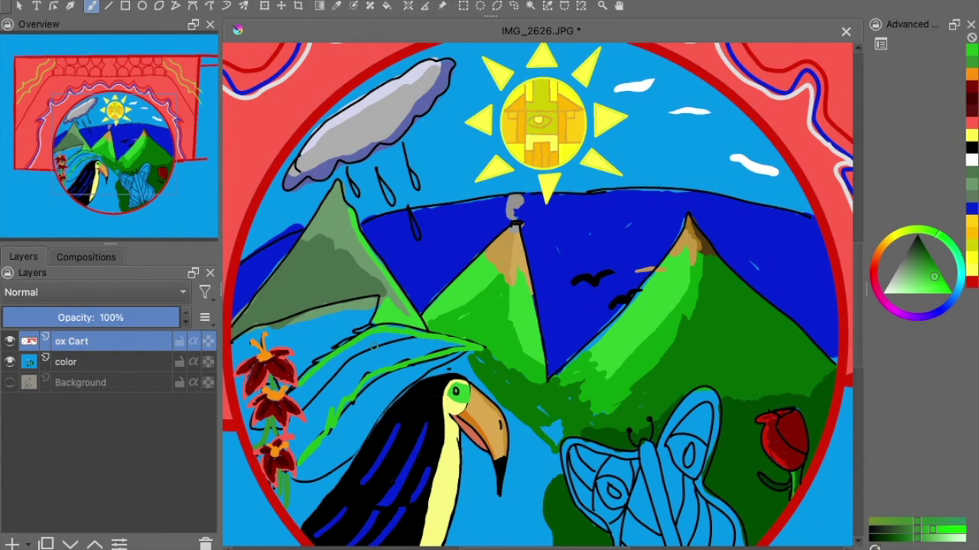
{"action": "left_click_drag", "start_coordinate": [477, 352], "coordinate": [338, 417]}
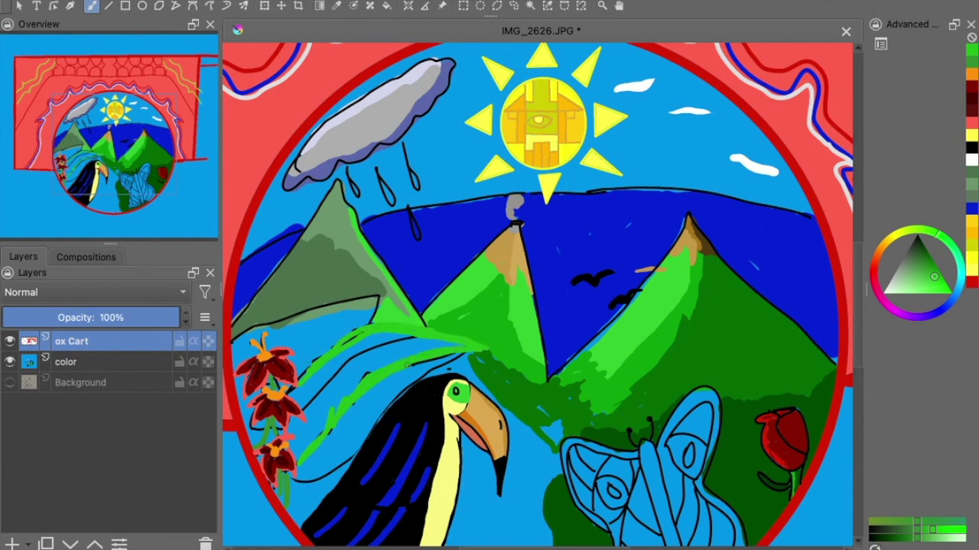
Draw the large leaf's upper edge and midrib in dark green
{"action": "left_click", "coordinate": [921, 529]}
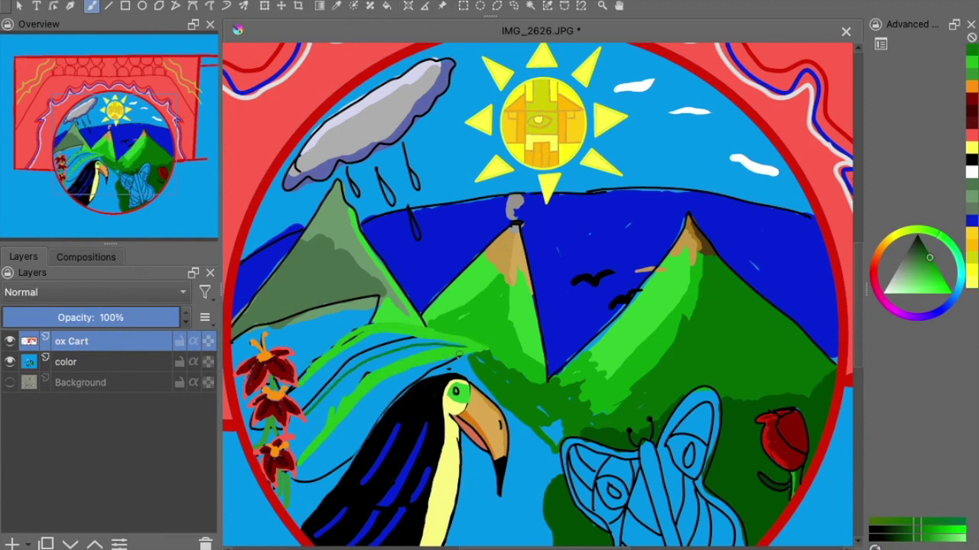
{"action": "left_click_drag", "start_coordinate": [487, 347], "coordinate": [317, 448]}
{"action": "left_click_drag", "start_coordinate": [487, 326], "coordinate": [315, 359]}
{"action": "scroll", "coordinate": [459, 344], "scroll_direction": "up", "scroll_amount": 3}
{"action": "left_click_drag", "start_coordinate": [349, 419], "coordinate": [544, 262]}
Draw the leaf's thick lower edge in darker green and fill the leaf body with bright green
{"action": "left_click", "coordinate": [209, 5]}
{"action": "key", "text": "ctrl+z"}
{"action": "mouse_move", "coordinate": [633, 241]}
{"action": "left_mouse_down"}
{"action": "mouse_move", "coordinate": [367, 420]}
{"action": "mouse_move", "coordinate": [441, 221]}
{"action": "mouse_move", "coordinate": [350, 306]}
{"action": "left_mouse_up"}
{"action": "left_click", "coordinate": [358, 302], "text": "ctrl"}
{"action": "mouse_move", "coordinate": [360, 367]}
{"action": "left_mouse_down"}
{"action": "mouse_move", "coordinate": [516, 250]}
{"action": "mouse_move", "coordinate": [581, 235]}
{"action": "mouse_move", "coordinate": [390, 308]}
{"action": "left_mouse_up"}
{"action": "scroll", "coordinate": [347, 334], "scroll_direction": "up", "scroll_amount": 4}
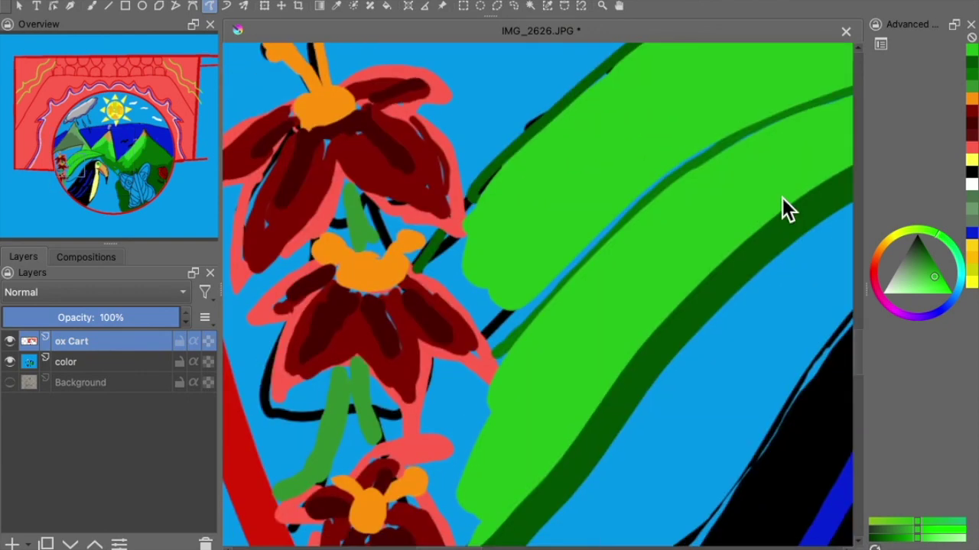
Cover the gaps at the leaf's base with bright green and thicken its midrib with dark green
{"action": "key", "text": "b"}
{"action": "mouse_move", "coordinate": [470, 253]}
{"action": "left_mouse_down"}
{"action": "mouse_move", "coordinate": [459, 294]}
{"action": "mouse_move", "coordinate": [497, 207]}
{"action": "left_mouse_up"}
{"action": "left_click", "coordinate": [470, 201], "text": "ctrl"}
{"action": "mouse_move", "coordinate": [723, 145]}
{"action": "left_mouse_down"}
{"action": "mouse_move", "coordinate": [666, 182]}
{"action": "mouse_move", "coordinate": [494, 336]}
{"action": "left_mouse_up"}
{"action": "scroll", "coordinate": [497, 336], "scroll_direction": "down", "scroll_amount": 3}
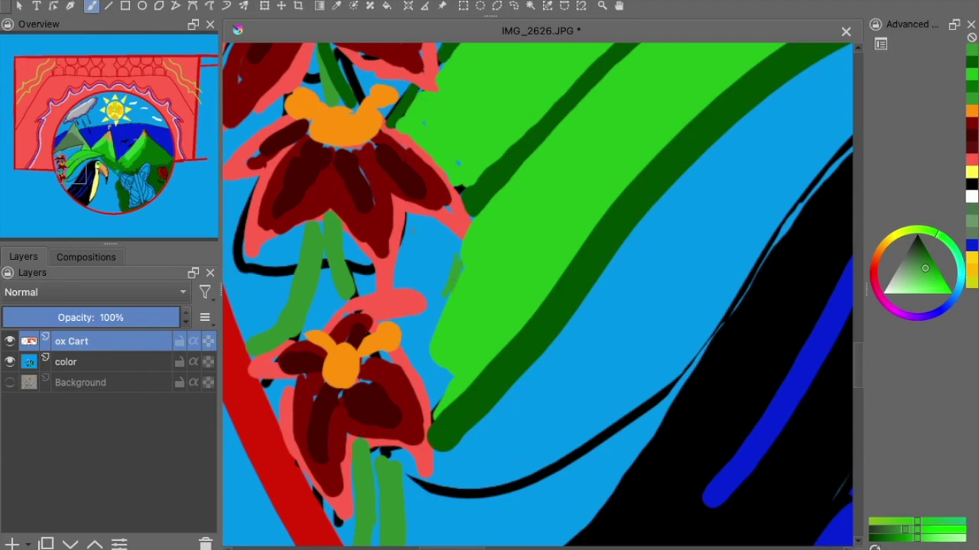
Paint a medium green patch of foliage between the hanging flowers and the base of the large leaf
{"action": "scroll", "coordinate": [459, 306], "scroll_direction": "down", "scroll_amount": 5}
{"action": "scroll", "coordinate": [408, 309], "scroll_direction": "up", "scroll_amount": 5}
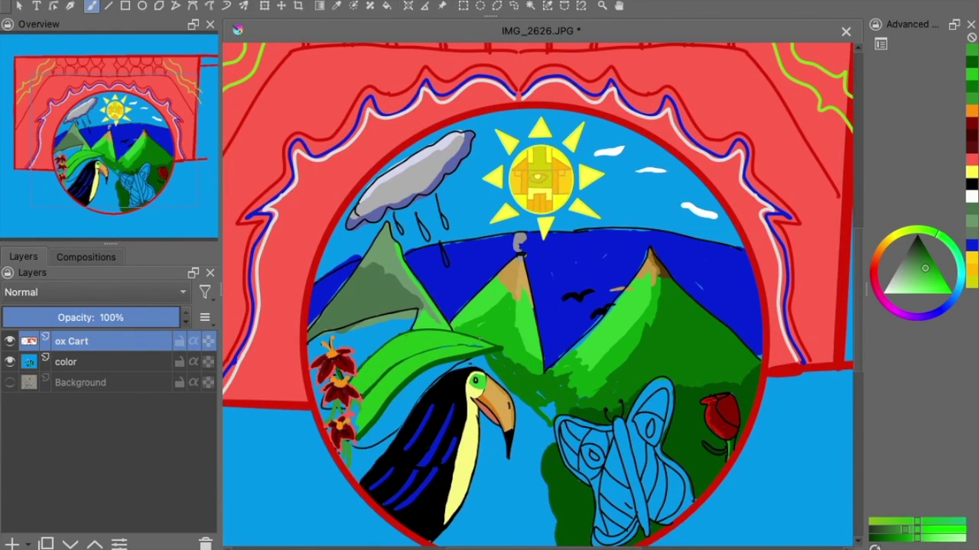
{"action": "scroll", "coordinate": [408, 308], "scroll_direction": "up", "scroll_amount": 4}
{"action": "left_click_drag", "start_coordinate": [271, 397], "coordinate": [518, 267]}
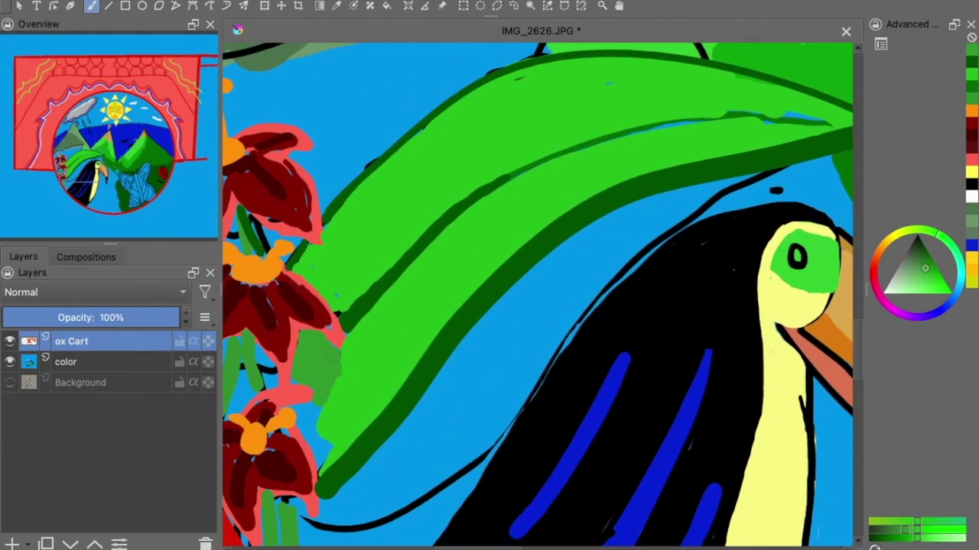
{"action": "scroll", "coordinate": [535, 294], "scroll_direction": "down", "scroll_amount": 3}
{"action": "left_click_drag", "start_coordinate": [382, 271], "coordinate": [451, 339]}
{"action": "scroll", "coordinate": [535, 294], "scroll_direction": "down", "scroll_amount": 4}
{"action": "scroll", "coordinate": [329, 215], "scroll_direction": "up", "scroll_amount": 4}
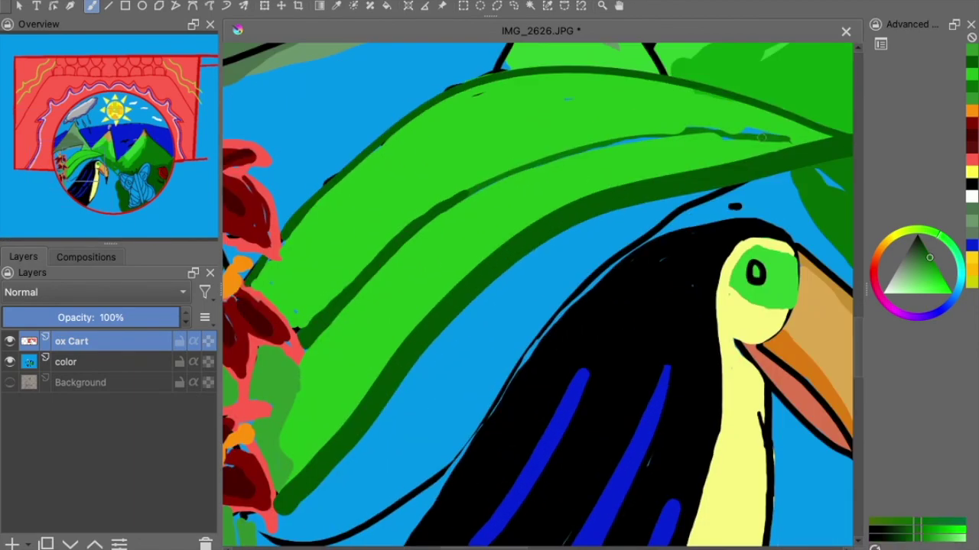
Paint dark green stems beneath the flowers and fill the surrounding gaps with medium green foliage
{"action": "scroll", "coordinate": [397, 334], "scroll_direction": "down", "scroll_amount": 3}
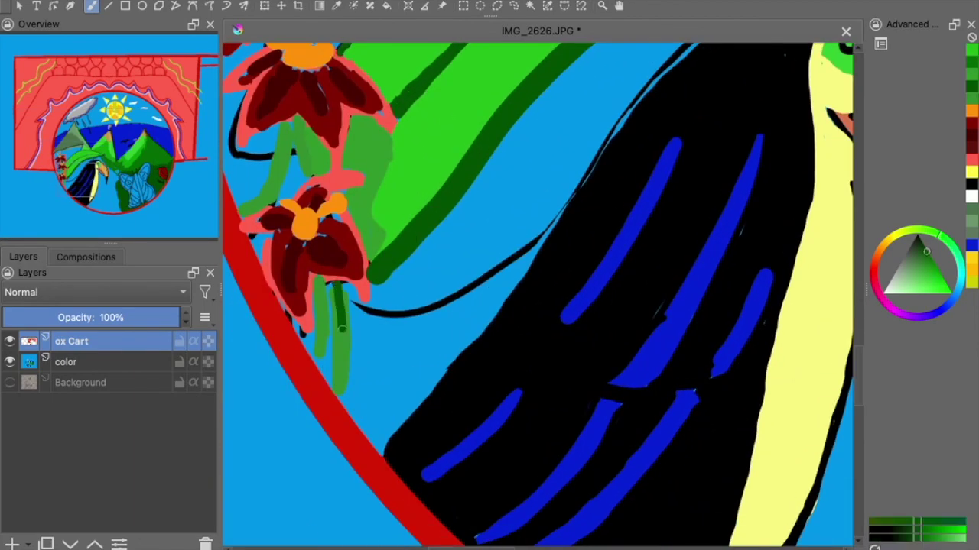
{"action": "scroll", "coordinate": [329, 229], "scroll_direction": "up", "scroll_amount": 3}
{"action": "left_click", "coordinate": [131, 363]}
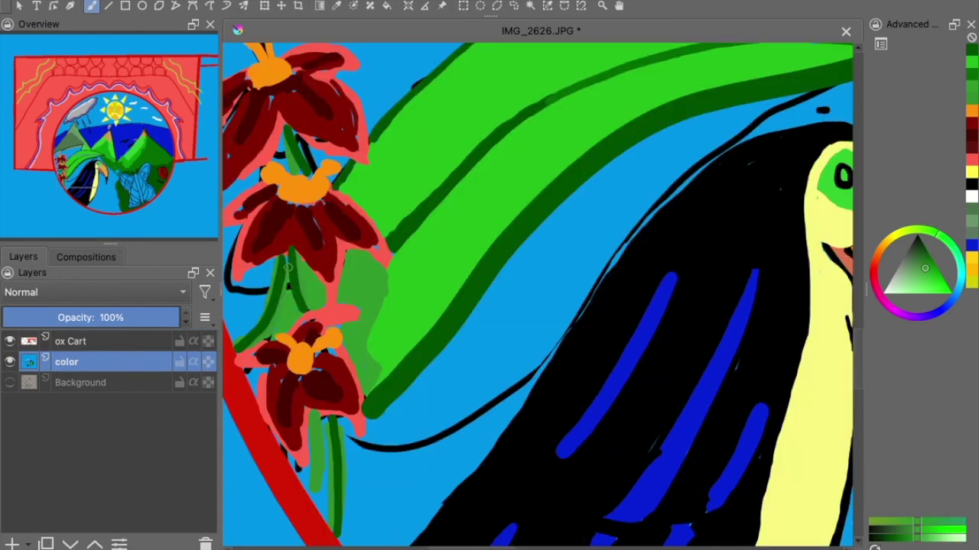
{"action": "scroll", "coordinate": [279, 280], "scroll_direction": "down", "scroll_amount": 2}
{"action": "left_click", "coordinate": [469, 332], "text": "ctrl"}
{"action": "key", "text": "Page_Up"}
{"action": "scroll", "coordinate": [304, 327], "scroll_direction": "up", "scroll_amount": 2}
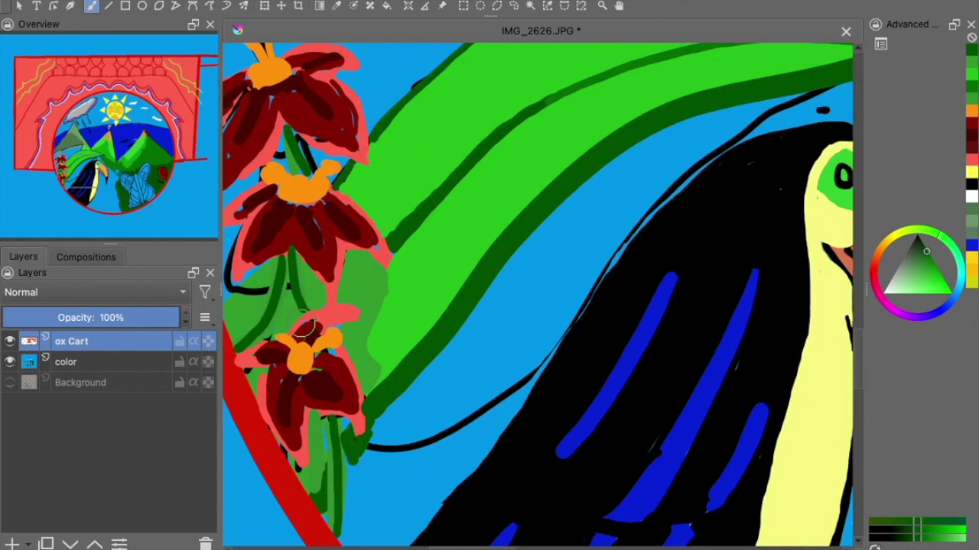
Refine the middle flower's petals with dark red and separate them with coral outlines
{"action": "left_click", "coordinate": [304, 327], "text": "ctrl"}
{"action": "left_click", "coordinate": [274, 255], "text": "ctrl"}
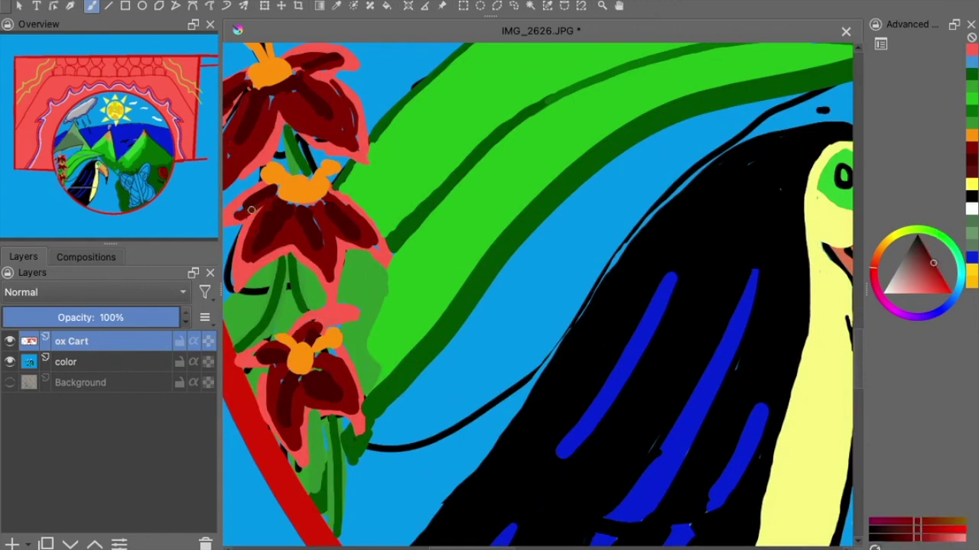
{"action": "left_click", "coordinate": [311, 227], "text": "ctrl"}
{"action": "left_click", "coordinate": [341, 165], "text": "ctrl"}
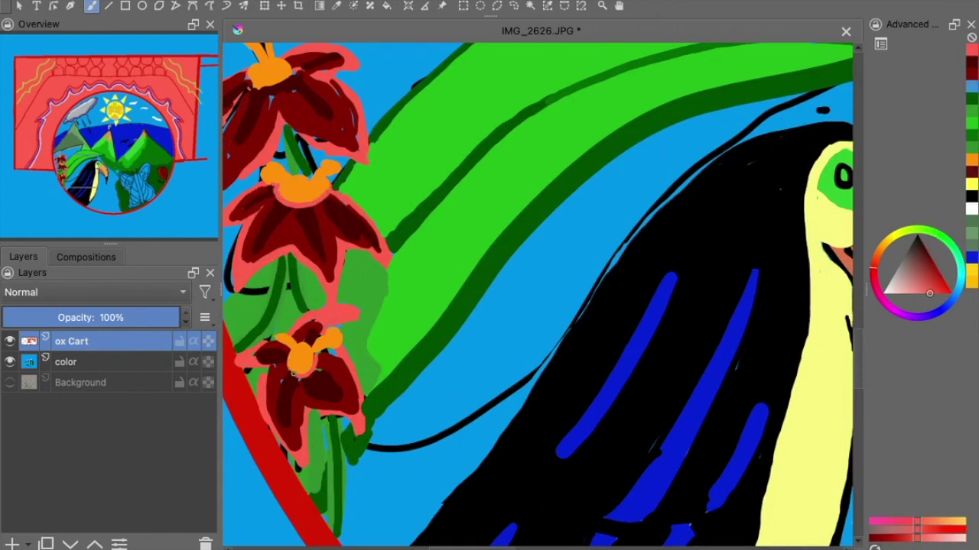
Reshape the lowest flower's petals with deep red and coral edges around its orange centre
{"action": "left_click", "coordinate": [317, 326], "text": "ctrl"}
{"action": "left_click", "coordinate": [348, 313], "text": "ctrl"}
{"action": "left_click", "coordinate": [321, 332], "text": "ctrl"}
{"action": "left_click", "coordinate": [260, 355], "text": "ctrl"}
{"action": "left_click", "coordinate": [257, 344], "text": "ctrl"}
{"action": "left_click_drag", "start_coordinate": [305, 349], "coordinate": [322, 425]}
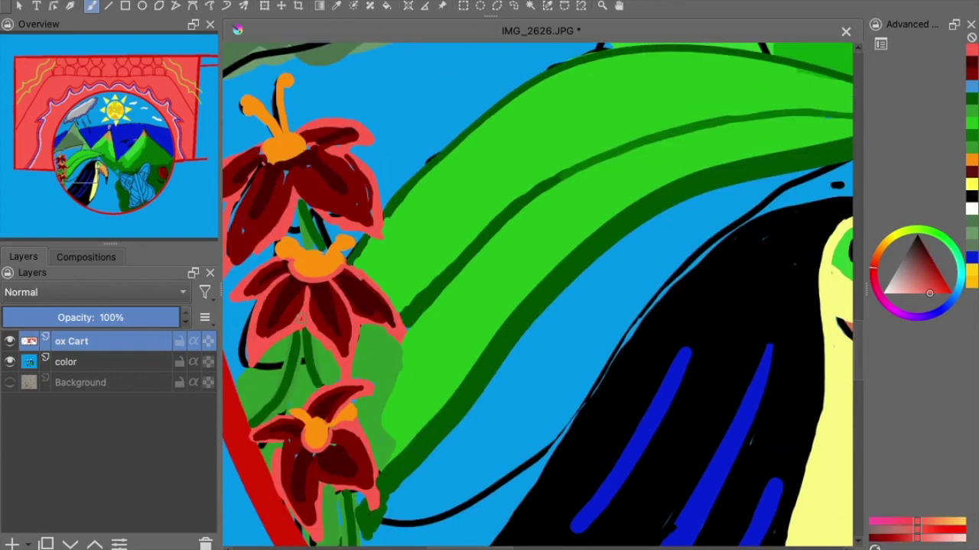
Separate the top flower's petals with coral, cover their blue gaps with dark red, and save the image
{"action": "left_click_drag", "start_coordinate": [253, 229], "coordinate": [307, 226]}
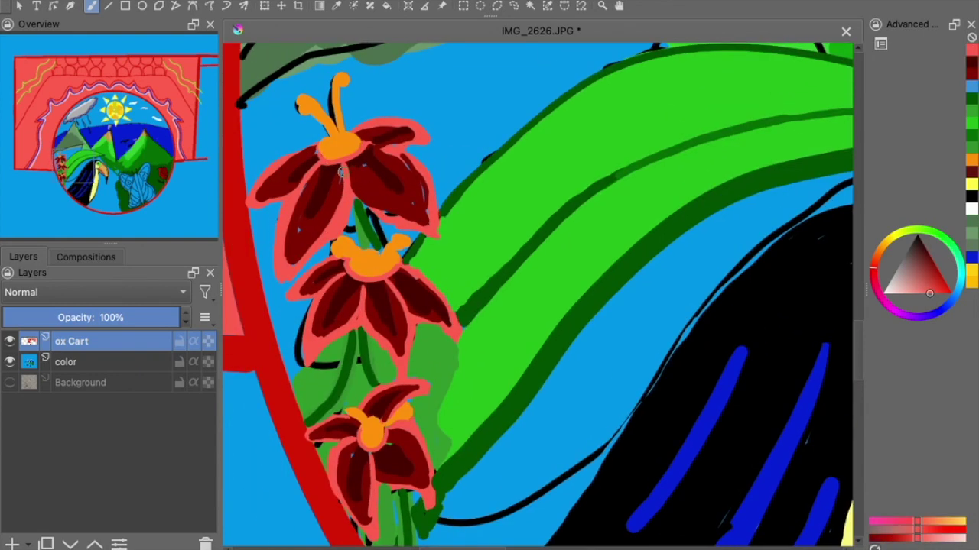
{"action": "left_click", "coordinate": [294, 243], "text": "ctrl"}
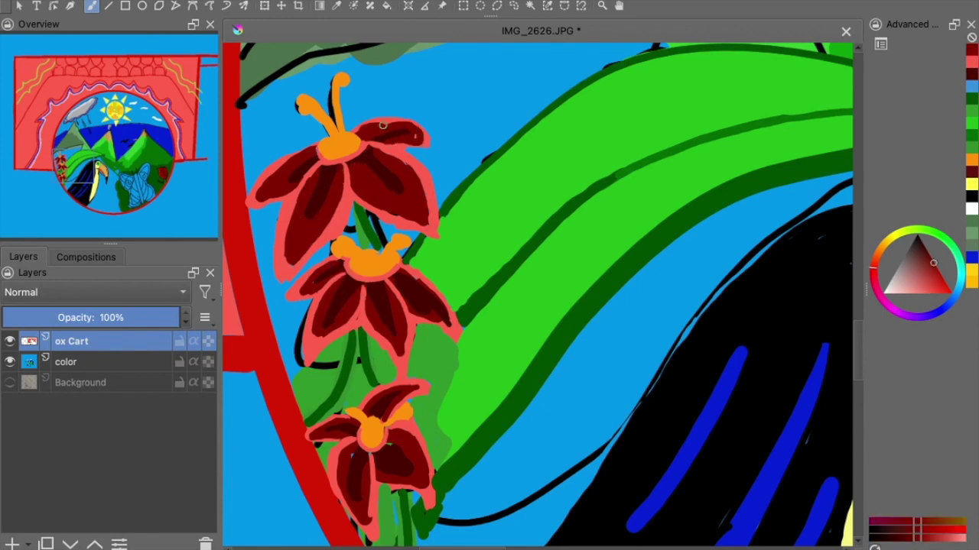
{"action": "key", "text": "ctrl+s"}
Handwrite the word "sweet" in dark red on the blue background below the circular scene
{"action": "key", "text": "minus"}
{"action": "key", "text": "minus"}
{"action": "key", "text": "minus"}
{"action": "left_click_drag", "start_coordinate": [538, 466], "coordinate": [527, 505]}
{"action": "left_click_drag", "start_coordinate": [564, 468], "coordinate": [604, 463]}
{"action": "left_click_drag", "start_coordinate": [619, 470], "coordinate": [642, 477]}
{"action": "left_click_drag", "start_coordinate": [646, 457], "coordinate": [667, 470]}
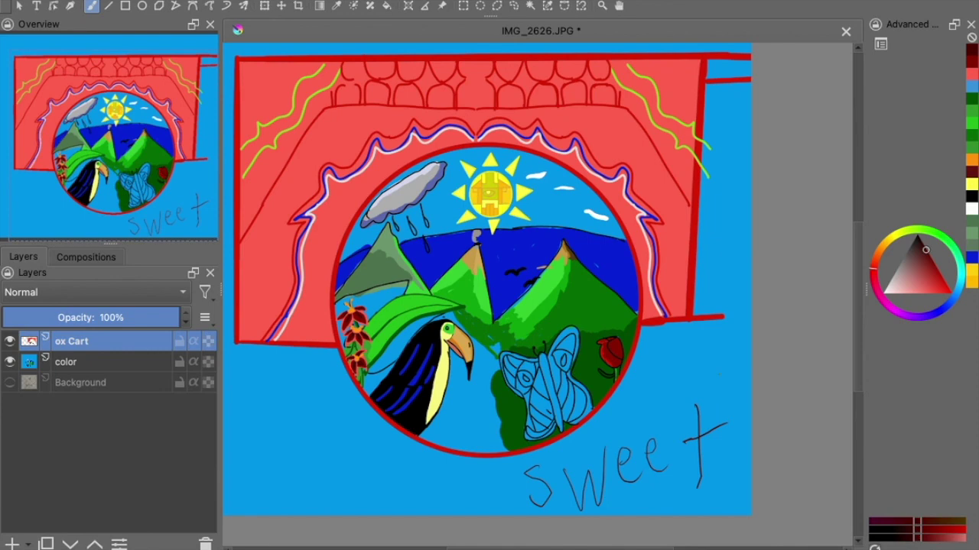
Thicken the border of the butterfly's upper wing nearest the rosebud with black
{"action": "scroll", "coordinate": [513, 382], "scroll_direction": "up", "scroll_amount": 5}
{"action": "key", "text": "Page_Down"}
{"action": "key", "text": "Page_Up"}
{"action": "left_click_drag", "start_coordinate": [633, 277], "coordinate": [719, 197]}
{"action": "mouse_move", "coordinate": [627, 293]}
{"action": "left_mouse_down"}
{"action": "mouse_move", "coordinate": [736, 194]}
{"action": "mouse_move", "coordinate": [753, 401]}
{"action": "left_mouse_up"}
{"action": "left_click_drag", "start_coordinate": [743, 197], "coordinate": [725, 218]}
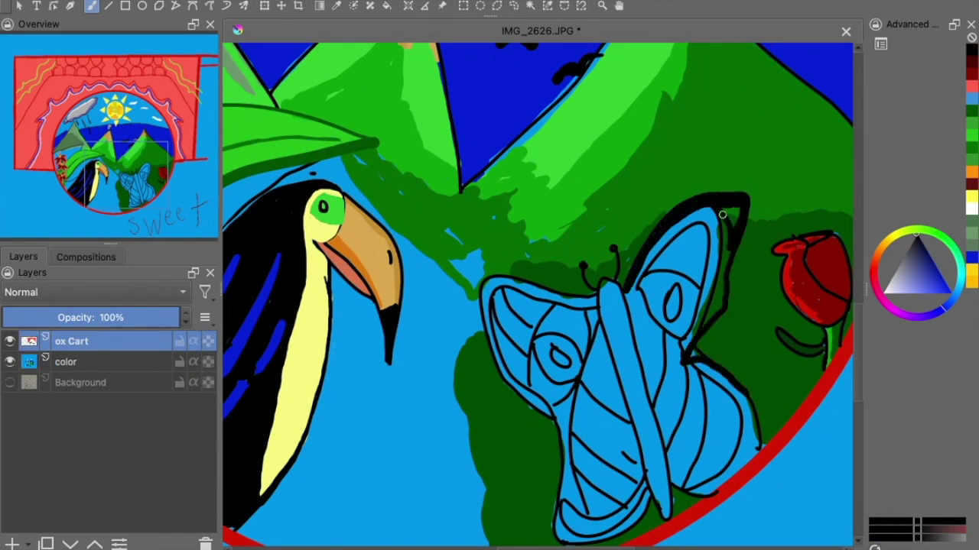
Paint the butterfly's body black and thicken the black borders of its remaining wings
{"action": "mouse_move", "coordinate": [597, 291]}
{"action": "left_mouse_down"}
{"action": "mouse_move", "coordinate": [522, 280]}
{"action": "mouse_move", "coordinate": [481, 382]}
{"action": "mouse_move", "coordinate": [566, 420]}
{"action": "left_mouse_up"}
{"action": "left_click_drag", "start_coordinate": [620, 463], "coordinate": [612, 374]}
{"action": "left_click_drag", "start_coordinate": [594, 195], "coordinate": [635, 422]}
{"action": "left_click_drag", "start_coordinate": [637, 350], "coordinate": [631, 291]}
{"action": "mouse_move", "coordinate": [459, 193]}
{"action": "left_mouse_down"}
{"action": "mouse_move", "coordinate": [455, 203]}
{"action": "mouse_move", "coordinate": [481, 226]}
{"action": "left_mouse_up"}
{"action": "left_click_drag", "start_coordinate": [556, 341], "coordinate": [539, 437]}
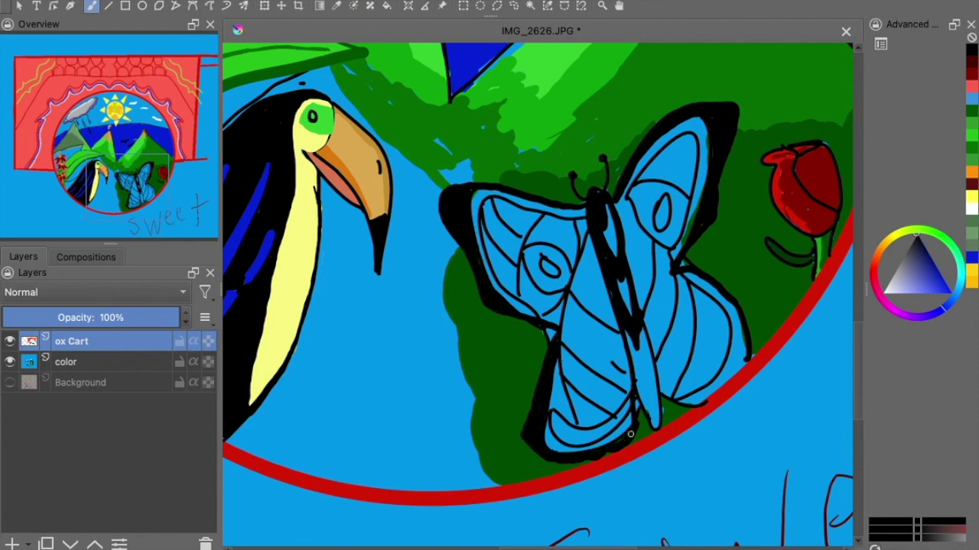
Fill the bands and inner sections of the butterfly's upper wings with dark blue, leaving the eyespots unfilled
{"action": "key", "text": "f"}
{"action": "left_click", "coordinate": [535, 230]}
{"action": "left_click", "coordinate": [660, 162]}
{"action": "left_click", "coordinate": [592, 275]}
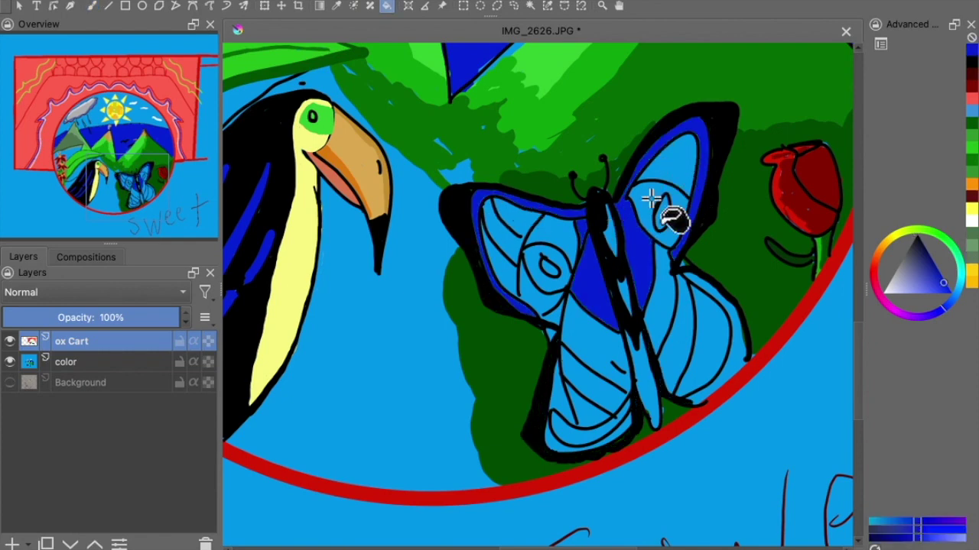
{"action": "left_click", "coordinate": [681, 164]}
{"action": "left_click", "coordinate": [514, 257]}
{"action": "key", "text": "b"}
{"action": "key", "text": "d"}
{"action": "scroll", "coordinate": [514, 257], "scroll_direction": "up", "scroll_amount": 5}
{"action": "scroll", "coordinate": [540, 309], "scroll_direction": "down", "scroll_amount": 5}
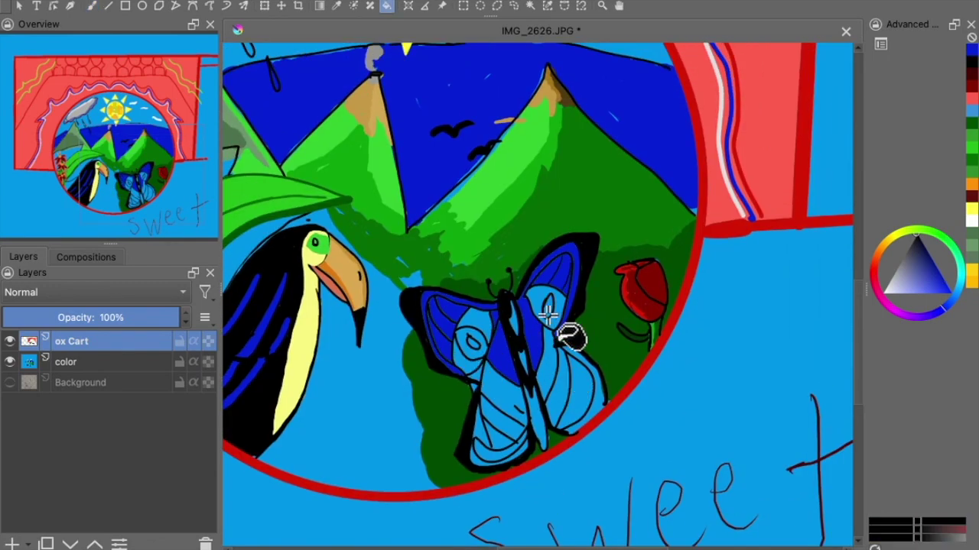
Fill the butterfly's eyespot centres with black, the outer sections of its lower wings with dark blue, and the gap between them with green
{"action": "scroll", "coordinate": [533, 328], "scroll_direction": "up", "scroll_amount": 5}
{"action": "scroll", "coordinate": [357, 354], "scroll_direction": "down", "scroll_amount": 5}
{"action": "left_click", "coordinate": [537, 430], "text": "ctrl"}
{"action": "mouse_move", "coordinate": [528, 458]}
{"action": "left_mouse_down"}
{"action": "mouse_move", "coordinate": [542, 492]}
{"action": "mouse_move", "coordinate": [553, 448]}
{"action": "mouse_move", "coordinate": [528, 441]}
{"action": "mouse_move", "coordinate": [501, 344]}
{"action": "mouse_move", "coordinate": [579, 280]}
{"action": "mouse_move", "coordinate": [504, 349]}
{"action": "left_mouse_up"}
{"action": "scroll", "coordinate": [527, 332], "scroll_direction": "down", "scroll_amount": 5}
{"action": "left_click", "coordinate": [579, 323], "text": "ctrl"}
{"action": "scroll", "coordinate": [539, 329], "scroll_direction": "up", "scroll_amount": 2}
{"action": "key", "text": "ctrl+z"}
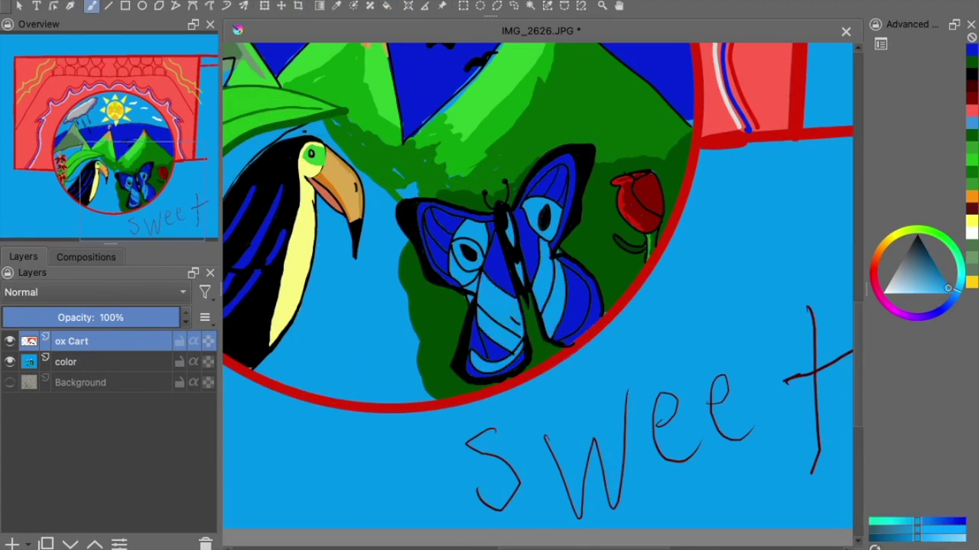
{"action": "scroll", "coordinate": [552, 296], "scroll_direction": "down", "scroll_amount": 5}
{"action": "scroll", "coordinate": [550, 296], "scroll_direction": "up", "scroll_amount": 5}
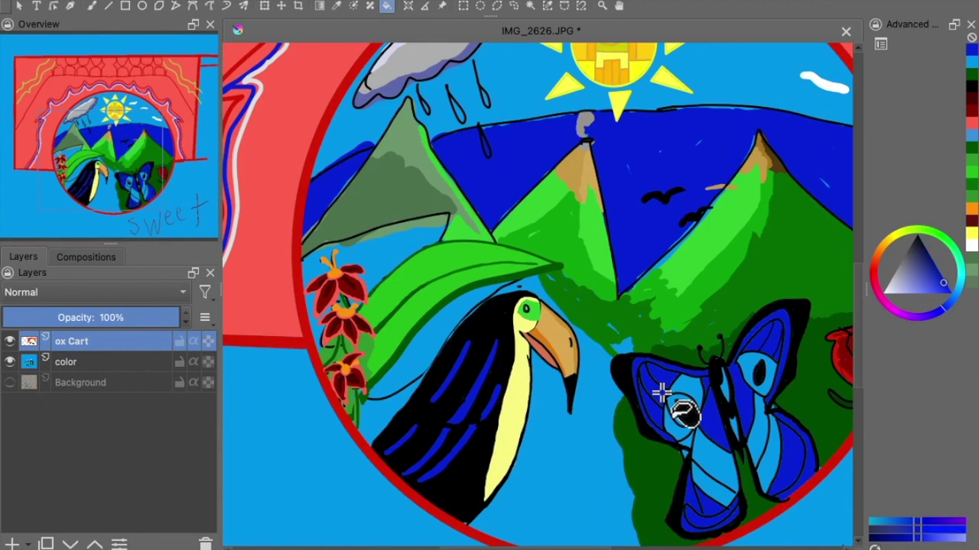
Touch up the green colouring around the middle mountains and add grey around the volcano's crater
{"action": "left_click", "coordinate": [526, 307], "text": "ctrl"}
{"action": "left_click", "coordinate": [631, 314], "text": "ctrl"}
{"action": "scroll", "coordinate": [546, 332], "scroll_direction": "up", "scroll_amount": 3}
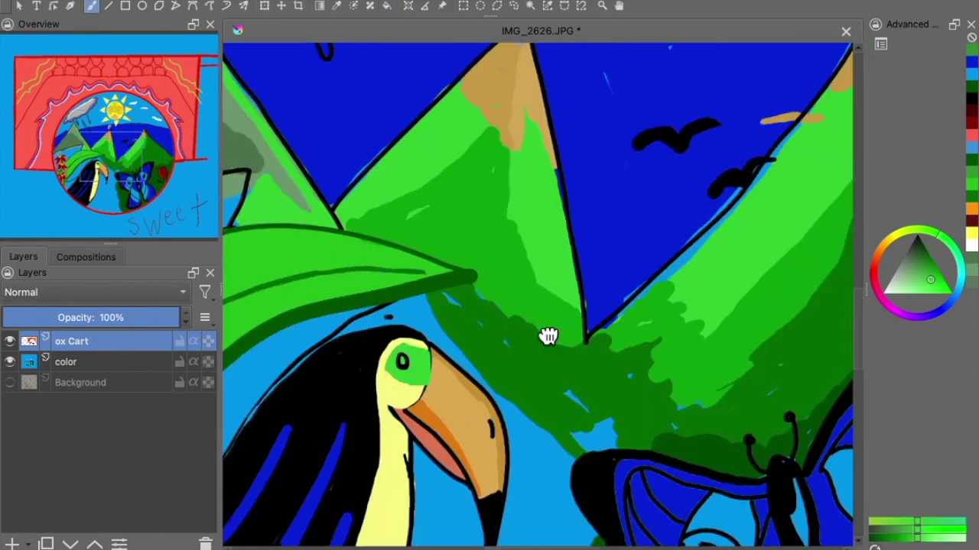
{"action": "left_click_drag", "start_coordinate": [546, 331], "coordinate": [382, 517]}
{"action": "left_click_drag", "start_coordinate": [425, 436], "coordinate": [588, 279]}
{"action": "scroll", "coordinate": [600, 261], "scroll_direction": "down", "scroll_amount": 2}
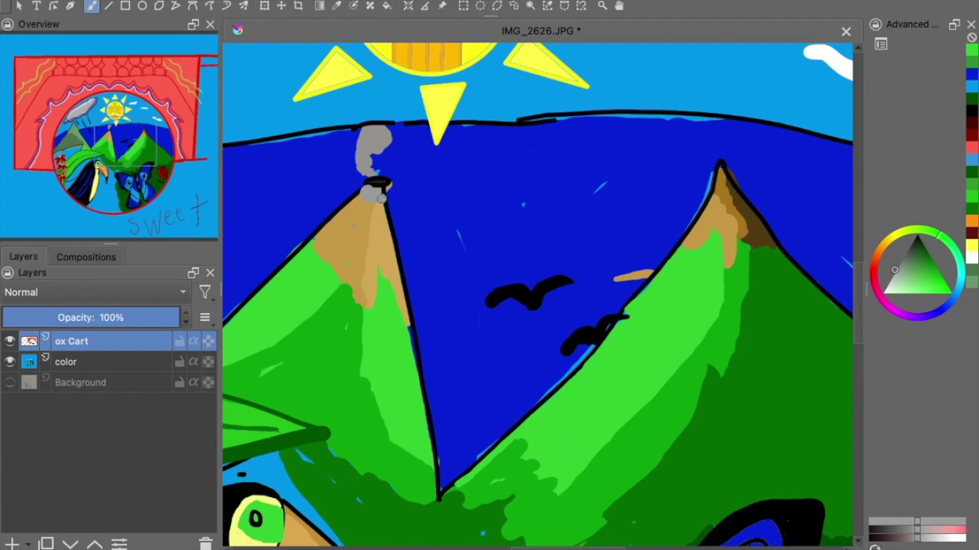
Draw thin light blue wave lines on the dark blue sea and remove the word "sweet" from the background
{"action": "left_click", "coordinate": [404, 186], "text": "ctrl"}
{"action": "scroll", "coordinate": [405, 186], "scroll_direction": "down", "scroll_amount": 3}
{"action": "left_click", "coordinate": [492, 288], "text": "ctrl"}
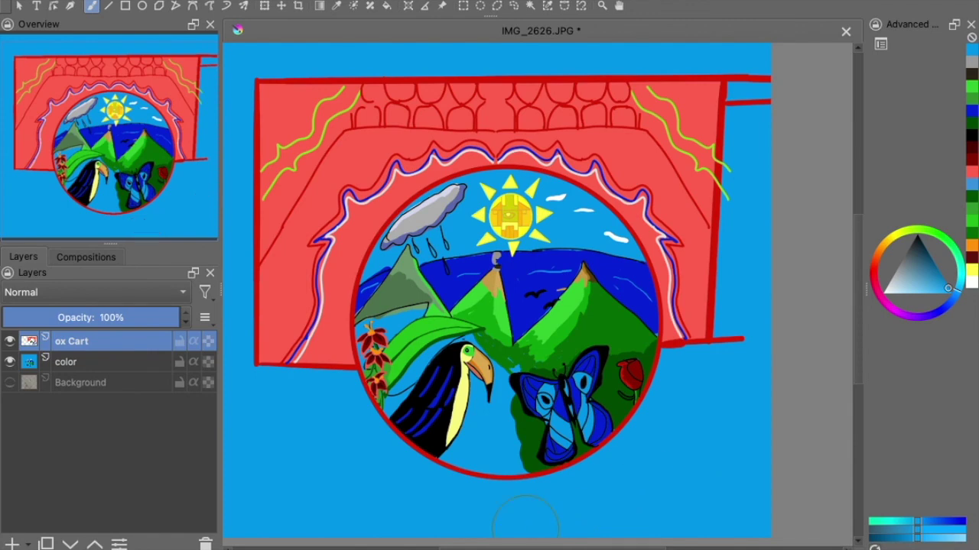
Try to paint a bright green stroke in the blue area between the toucan and the butterfly
{"action": "left_click", "coordinate": [973, 254]}
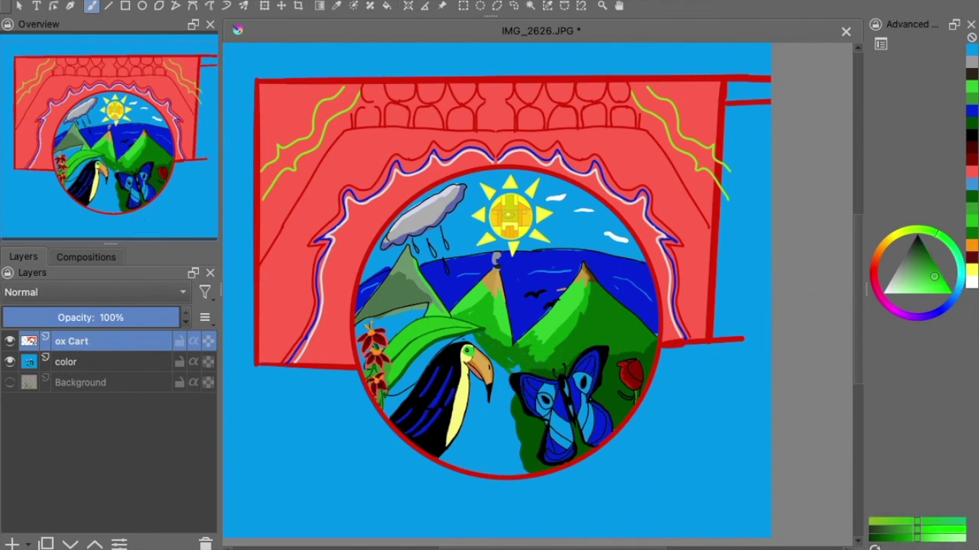
{"action": "scroll", "coordinate": [448, 321], "scroll_direction": "up", "scroll_amount": 3}
{"action": "key", "text": "Page_Down"}
{"action": "left_click_drag", "start_coordinate": [565, 424], "coordinate": [589, 516]}
{"action": "scroll", "coordinate": [539, 325], "scroll_direction": "down", "scroll_amount": 3}
{"action": "key", "text": "ctrl+z"}
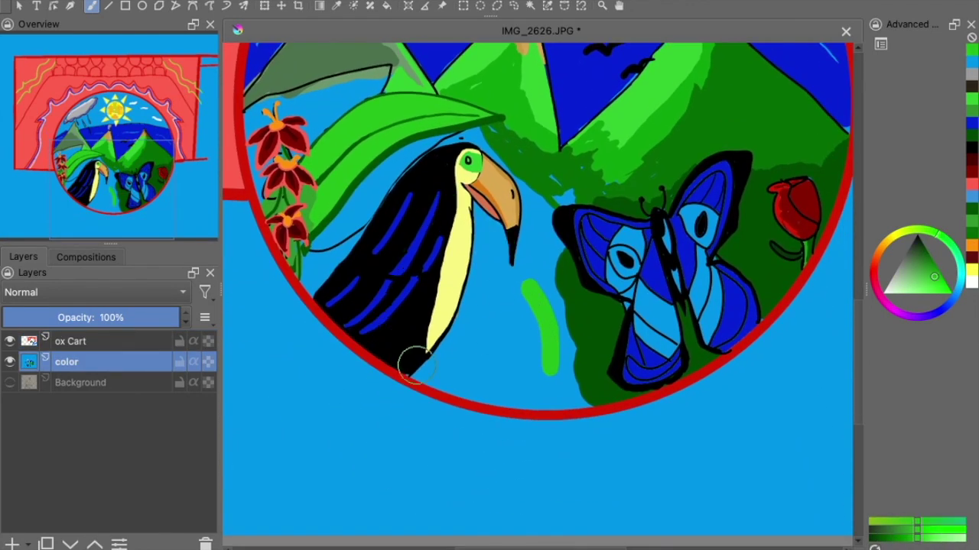
Add a paint layer below the color layer and extend the dark green bush beside the butterfly's outer edge
{"action": "key", "text": "minus"}
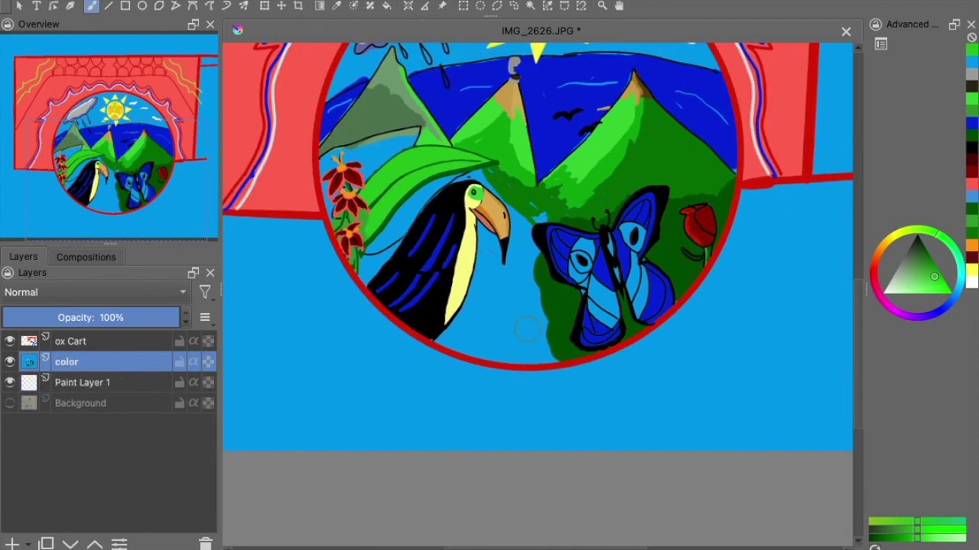
{"action": "key", "text": "Page_Up"}
{"action": "left_click_drag", "start_coordinate": [541, 276], "coordinate": [527, 337]}
{"action": "left_click", "coordinate": [168, 361]}
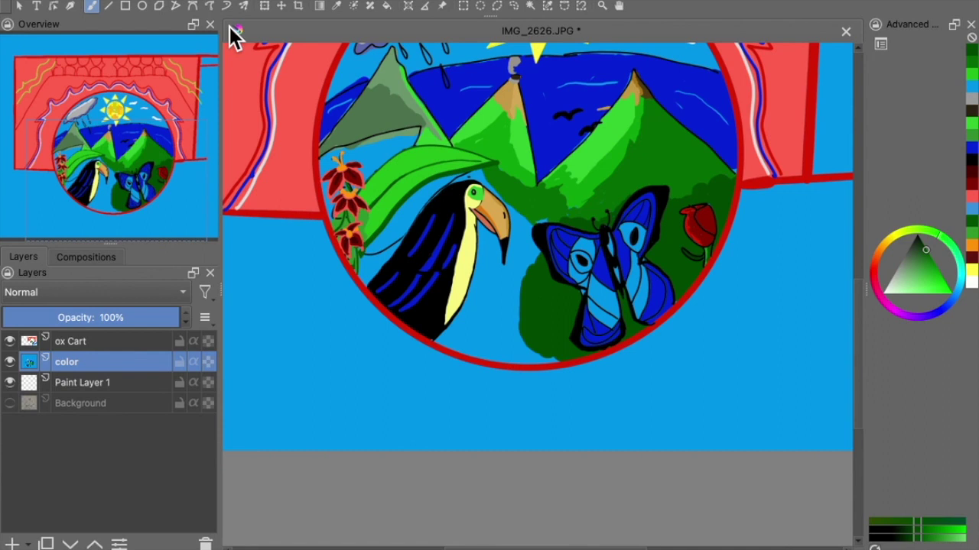
Paint a cluster of pink five-petalled flowers between the toucan and the butterfly on the ox Cart layer
{"action": "left_click_drag", "start_coordinate": [497, 291], "coordinate": [508, 302]}
{"action": "left_click", "coordinate": [92, 341]}
{"action": "left_click_drag", "start_coordinate": [528, 268], "coordinate": [546, 333]}
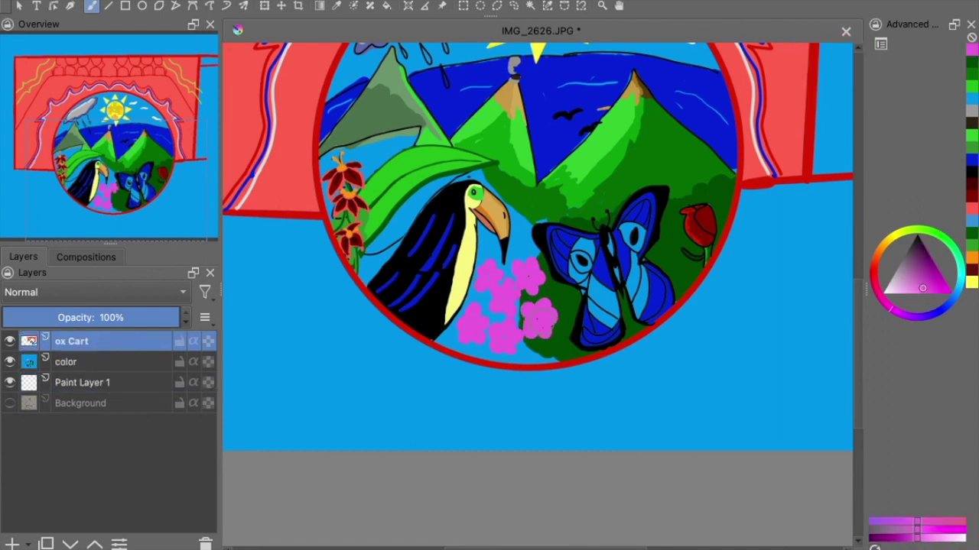
Outline the pink flowers' petals and mark their centres and creases in darker magenta
{"action": "left_click", "coordinate": [656, 332], "text": "ctrl"}
{"action": "left_click", "coordinate": [950, 536]}
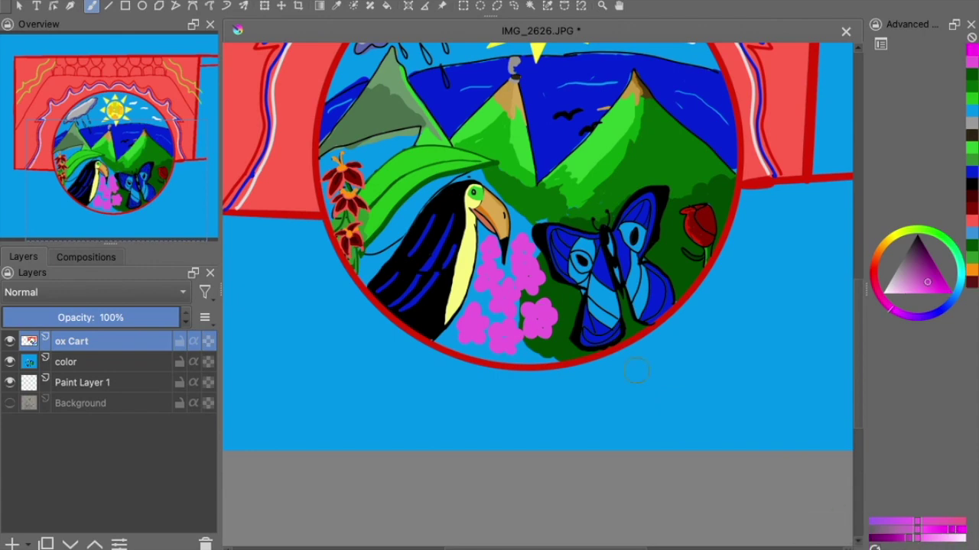
{"action": "left_click_drag", "start_coordinate": [504, 285], "coordinate": [501, 300]}
{"action": "scroll", "coordinate": [519, 317], "scroll_direction": "up", "scroll_amount": 5}
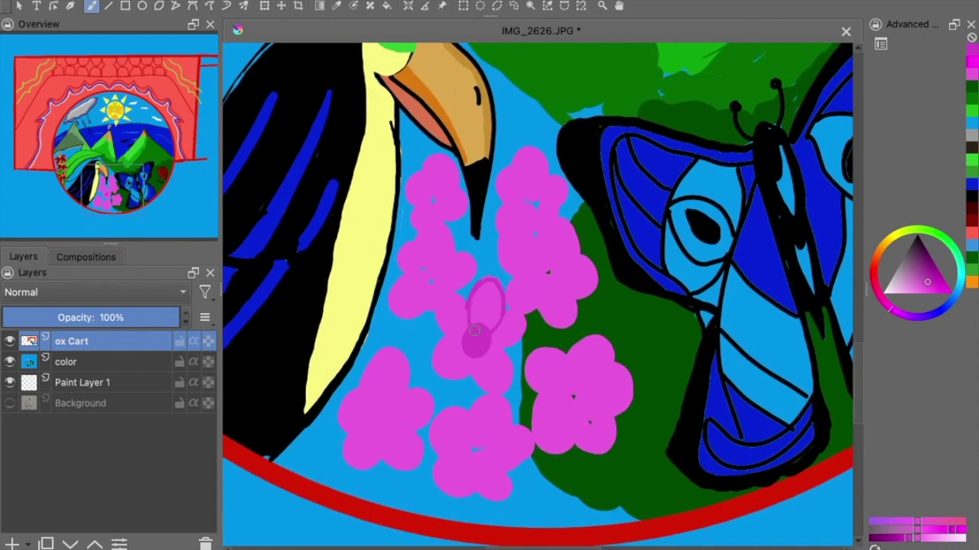
{"action": "left_click_drag", "start_coordinate": [455, 365], "coordinate": [490, 291]}
{"action": "mouse_move", "coordinate": [550, 269]}
{"action": "left_mouse_down"}
{"action": "mouse_move", "coordinate": [577, 221]}
{"action": "mouse_move", "coordinate": [520, 298]}
{"action": "mouse_move", "coordinate": [509, 237]}
{"action": "left_mouse_up"}
{"action": "mouse_move", "coordinate": [577, 397]}
{"action": "left_mouse_down"}
{"action": "mouse_move", "coordinate": [581, 386]}
{"action": "mouse_move", "coordinate": [634, 398]}
{"action": "mouse_move", "coordinate": [536, 393]}
{"action": "mouse_move", "coordinate": [584, 387]}
{"action": "left_mouse_up"}
{"action": "mouse_move", "coordinate": [520, 409]}
{"action": "left_mouse_down"}
{"action": "mouse_move", "coordinate": [432, 451]}
{"action": "mouse_move", "coordinate": [527, 444]}
{"action": "mouse_move", "coordinate": [409, 397]}
{"action": "mouse_move", "coordinate": [388, 434]}
{"action": "left_mouse_up"}
{"action": "mouse_move", "coordinate": [434, 273]}
{"action": "left_mouse_down"}
{"action": "mouse_move", "coordinate": [422, 234]}
{"action": "mouse_move", "coordinate": [533, 201]}
{"action": "mouse_move", "coordinate": [513, 215]}
{"action": "left_mouse_up"}
{"action": "left_click_drag", "start_coordinate": [409, 194], "coordinate": [458, 216]}
Lighten the brush colour and paint a curved pale pink stamen on each flower of the cluster
{"action": "key", "text": "l"}
{"action": "key", "text": "l"}
{"action": "key", "text": "l"}
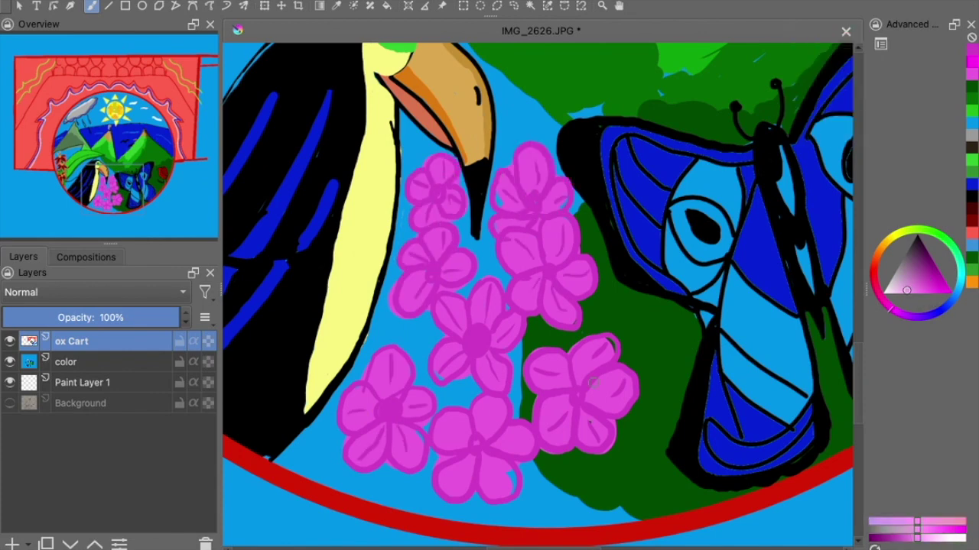
{"action": "left_click_drag", "start_coordinate": [477, 339], "coordinate": [466, 361]}
{"action": "key", "text": "ctrl+z"}
{"action": "left_click_drag", "start_coordinate": [391, 284], "coordinate": [433, 270]}
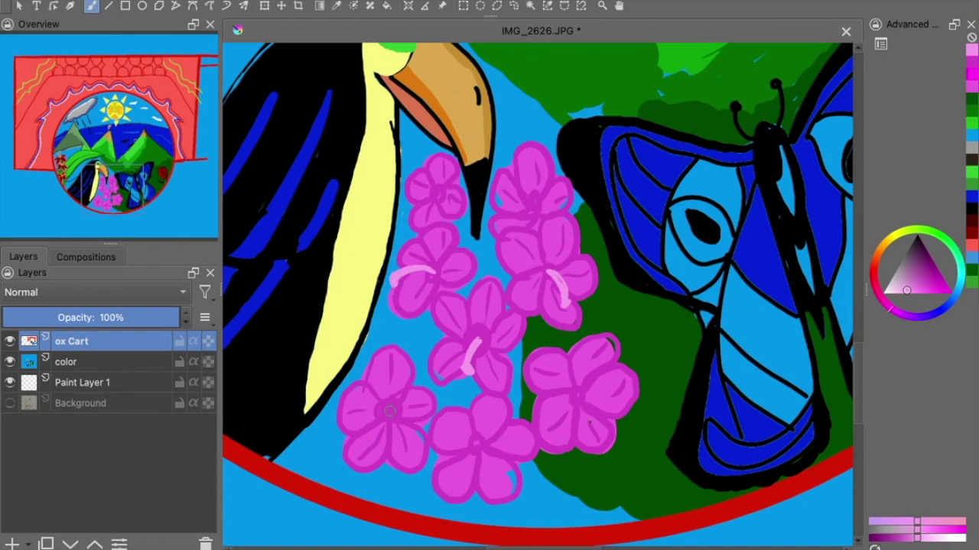
{"action": "key", "text": "minus"}
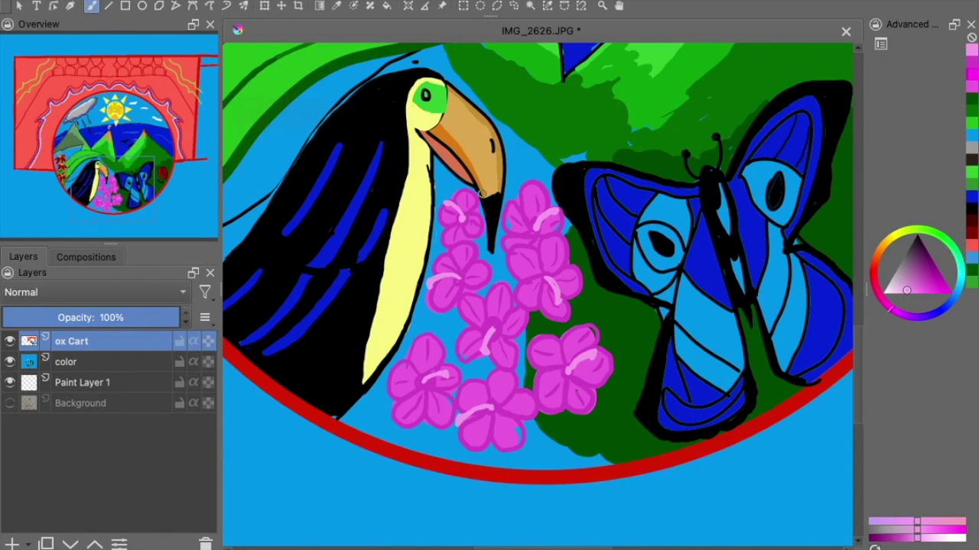
Draw a thin green stem from the pink flowers down past the circle's lower edge on the color layer
{"action": "left_click", "coordinate": [548, 173], "text": "ctrl"}
{"action": "key", "text": "Page_Down"}
{"action": "scroll", "coordinate": [563, 127], "scroll_direction": "down", "scroll_amount": 3}
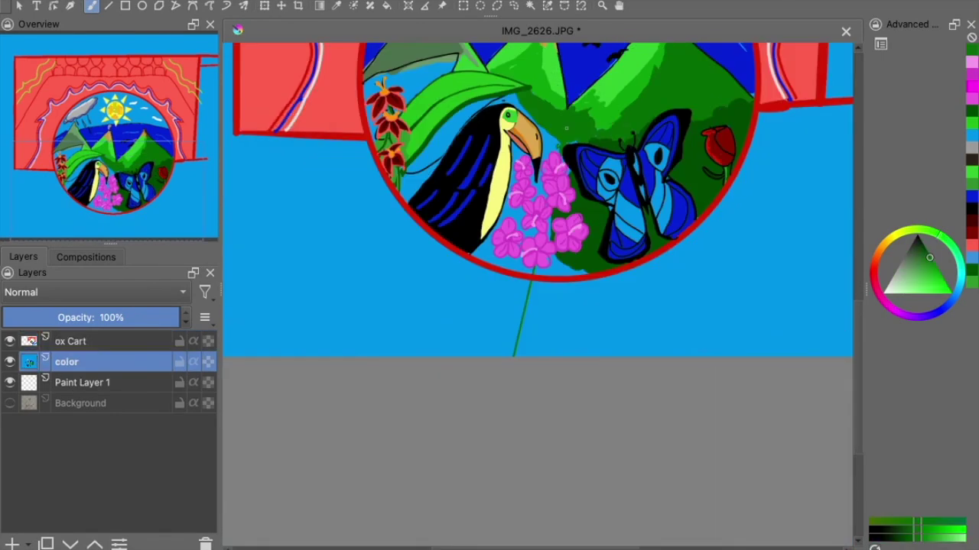
{"action": "scroll", "coordinate": [567, 129], "scroll_direction": "up", "scroll_amount": 3}
{"action": "left_click", "coordinate": [153, 6]}
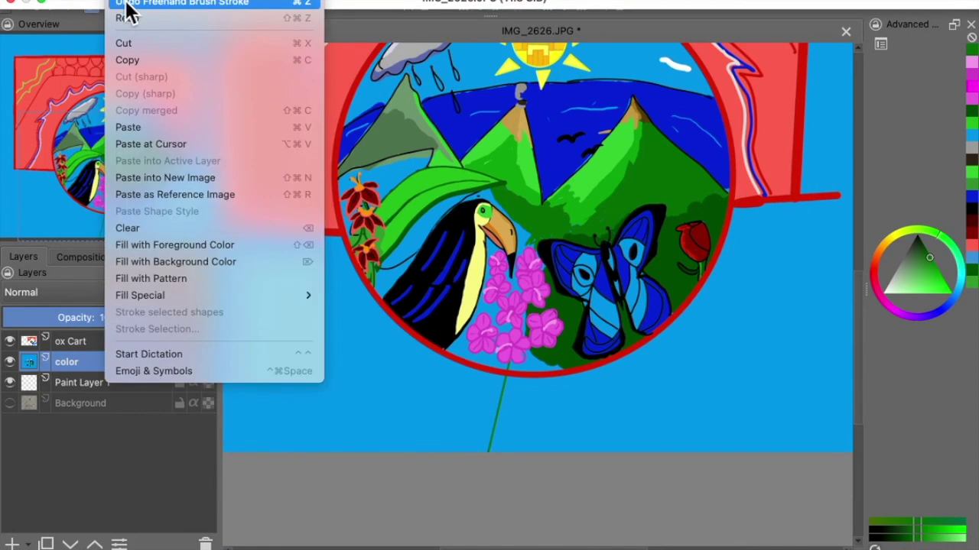
{"action": "left_click", "coordinate": [153, 9]}
Paint the blue background around the toucan's head and behind the pink flowers medium green
{"action": "scroll", "coordinate": [405, 387], "scroll_direction": "up", "scroll_amount": 5}
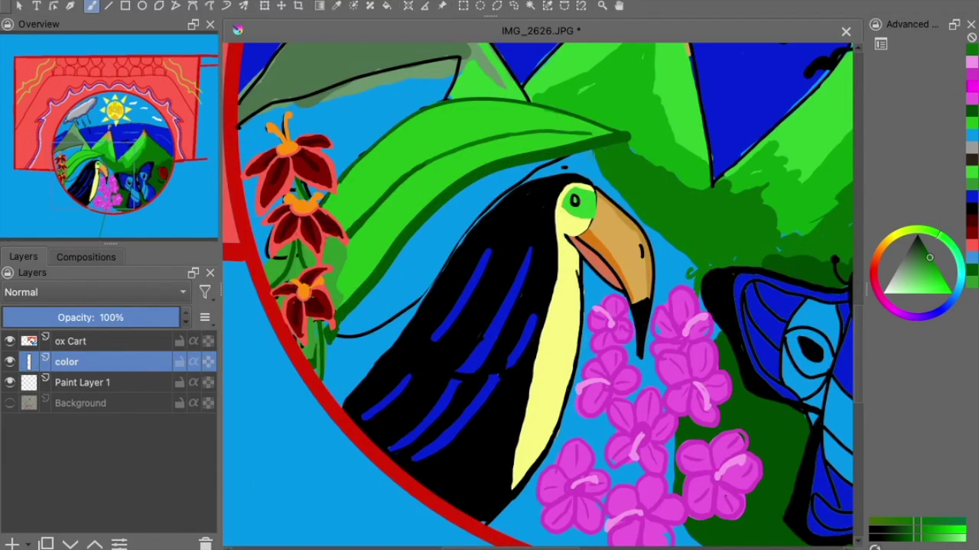
{"action": "key", "text": "Page_Up"}
{"action": "key", "text": "Page_Down"}
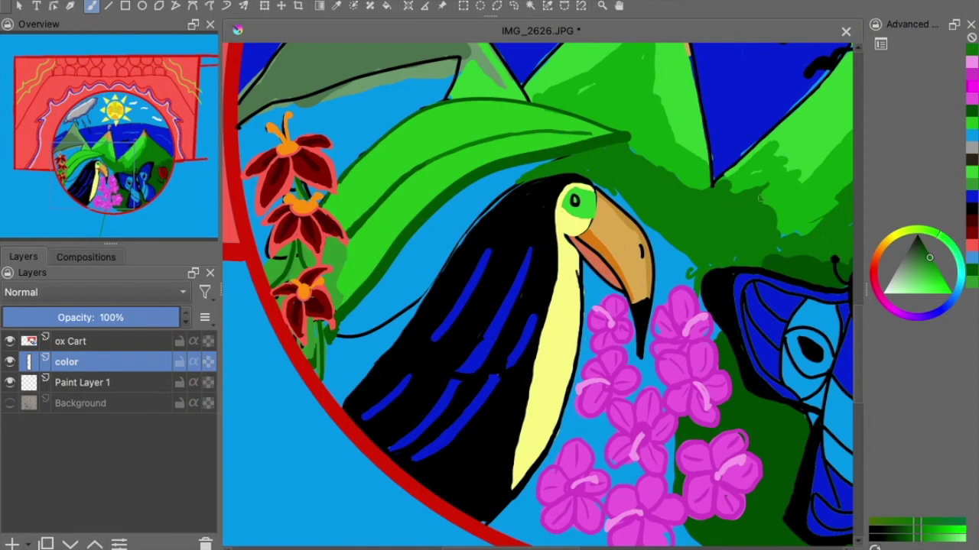
{"action": "scroll", "coordinate": [633, 372], "scroll_direction": "down", "scroll_amount": 6}
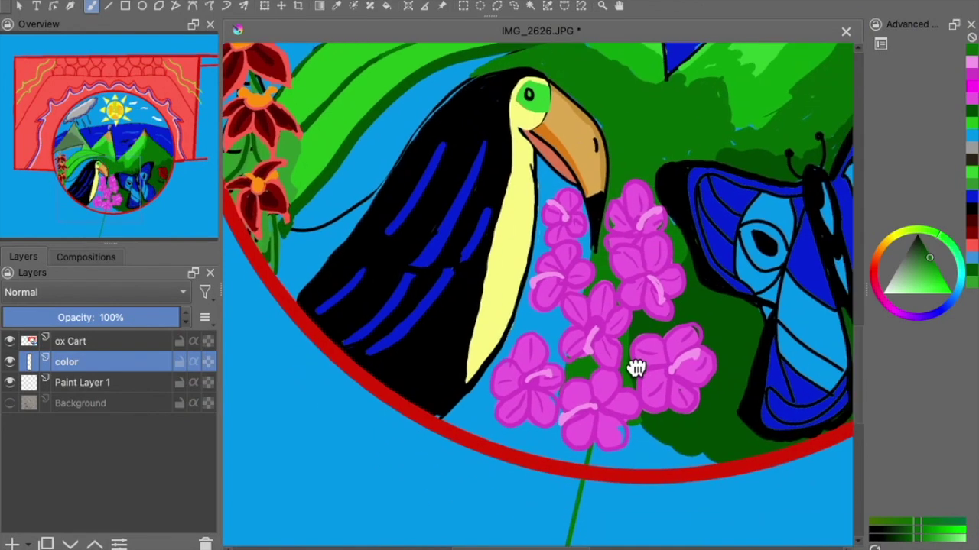
{"action": "left_click_drag", "start_coordinate": [524, 203], "coordinate": [462, 326]}
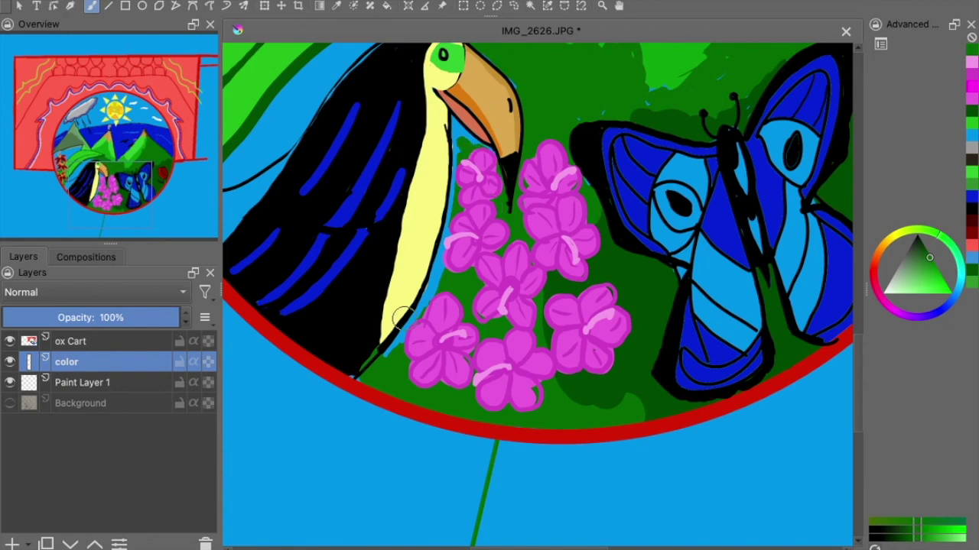
Cover the remaining blue gap between the toucan's yellow chest and the pink flowers with green on the ox Cart layer
{"action": "scroll", "coordinate": [466, 239], "scroll_direction": "up", "scroll_amount": 5}
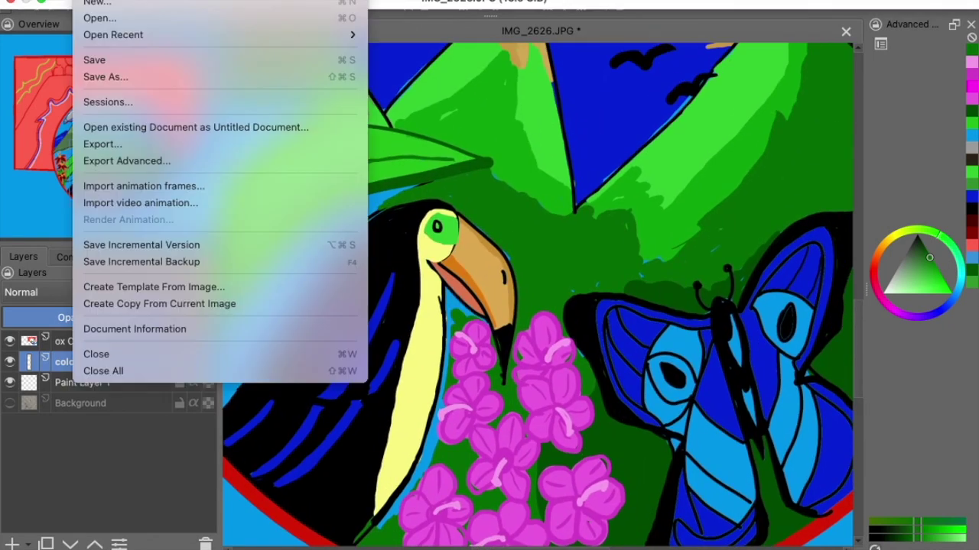
{"action": "key", "text": "Page_Up"}
{"action": "scroll", "coordinate": [394, 436], "scroll_direction": "down", "scroll_amount": 2}
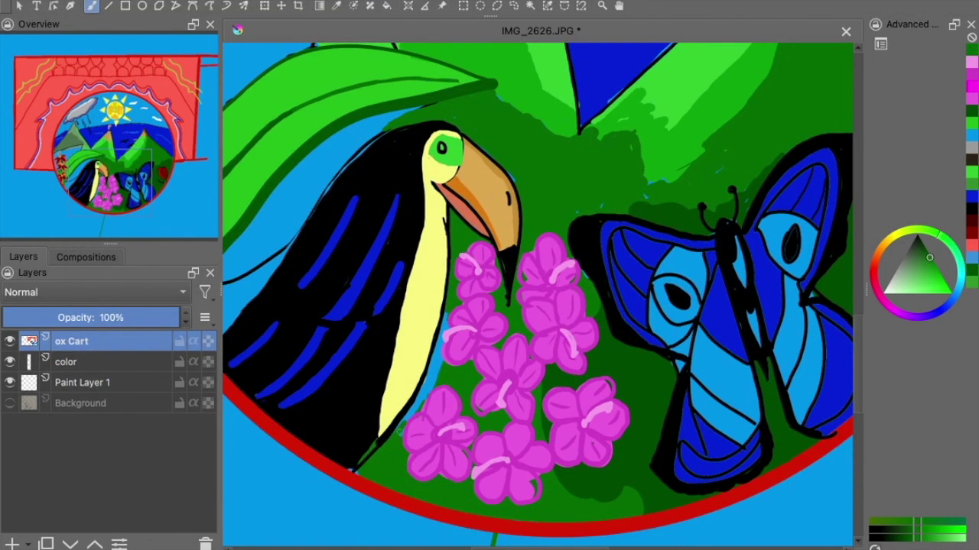
{"action": "key", "text": "plus"}
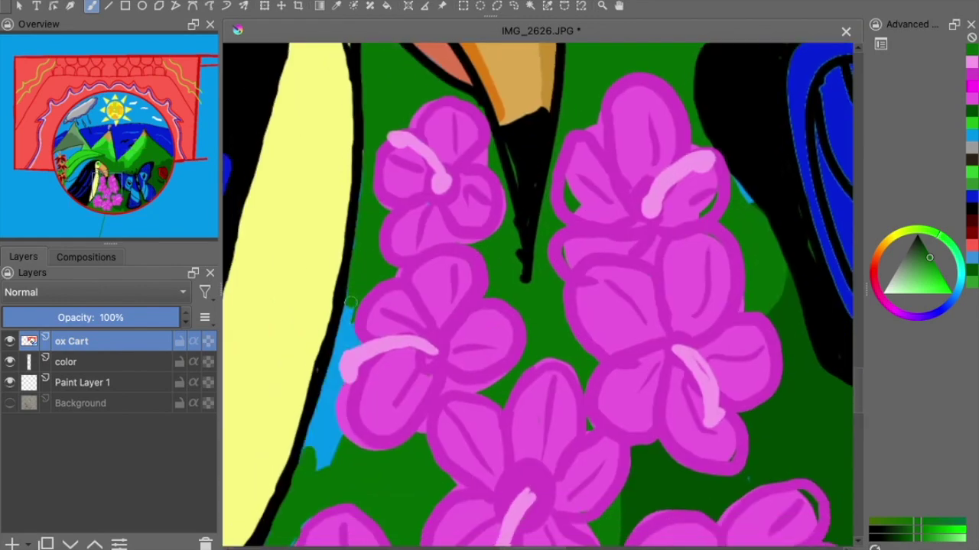
{"action": "key", "text": "minus"}
{"action": "key", "text": "minus"}
Darken the green brush colour and paint dark stems among the pink flowers on the color layer
{"action": "key", "text": "Page_Down"}
{"action": "left_click", "coordinate": [916, 540]}
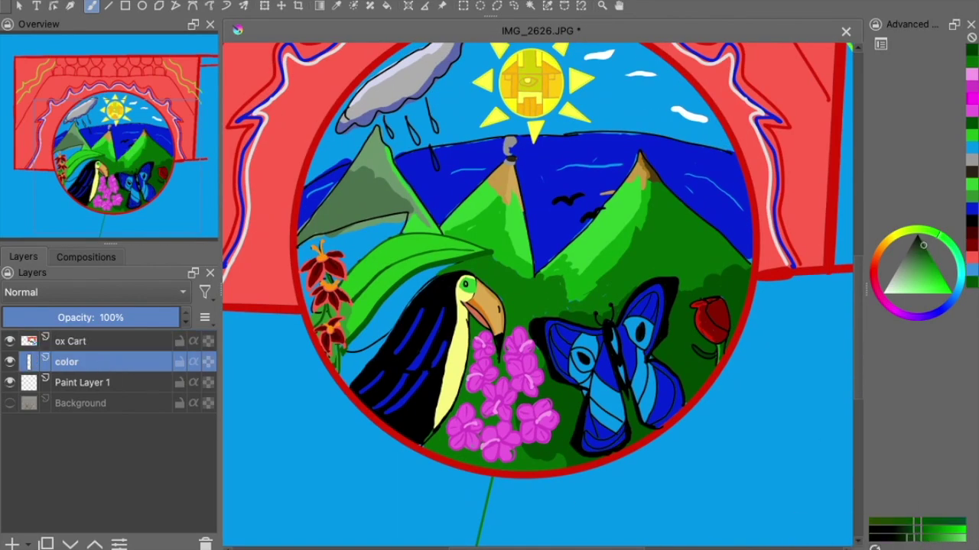
{"action": "left_click", "coordinate": [915, 543]}
{"action": "left_click_drag", "start_coordinate": [448, 305], "coordinate": [475, 351]}
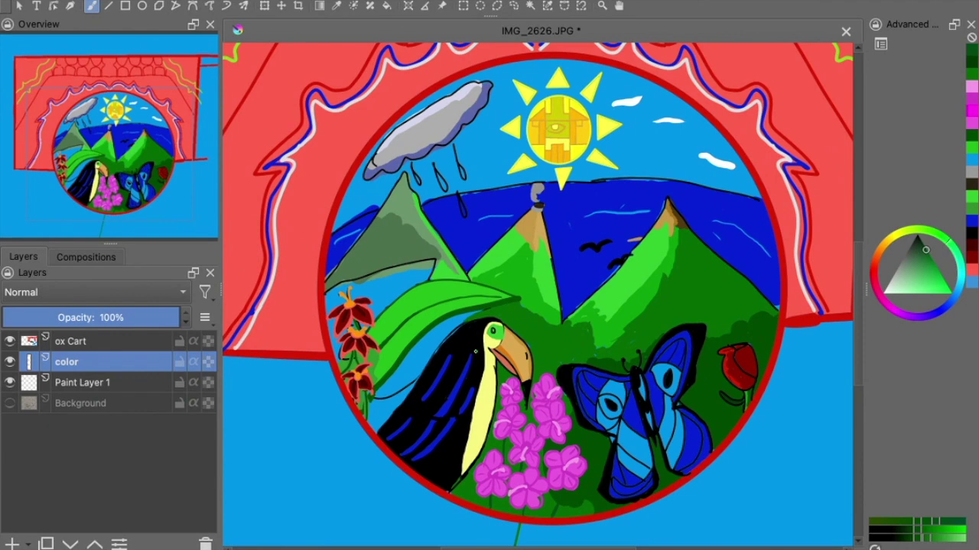
Paint a dark green bush with a rounded upper edge between the grey-green mountain and the large leaf
{"action": "mouse_move", "coordinate": [421, 275]}
{"action": "left_mouse_down"}
{"action": "mouse_move", "coordinate": [346, 289]}
{"action": "mouse_move", "coordinate": [376, 308]}
{"action": "left_mouse_up"}
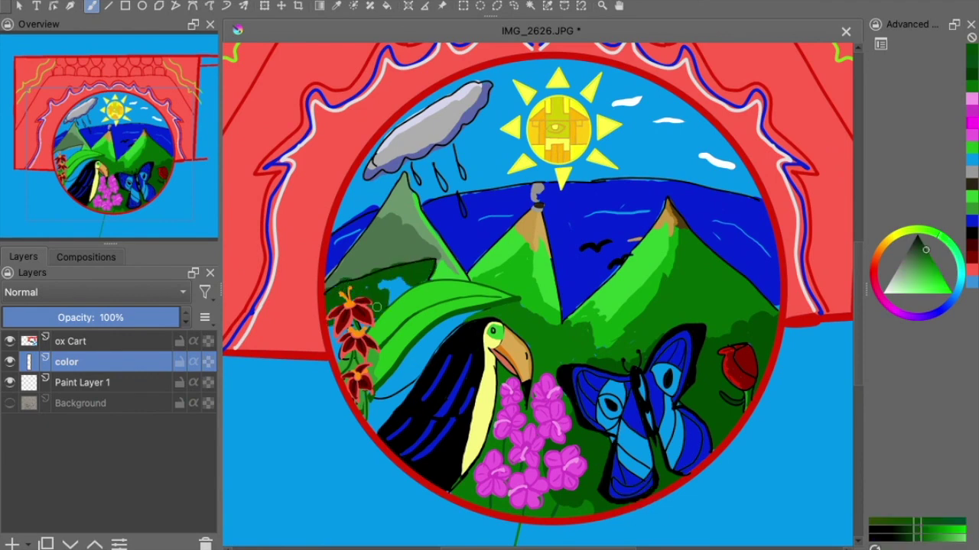
{"action": "left_click", "coordinate": [138, 341]}
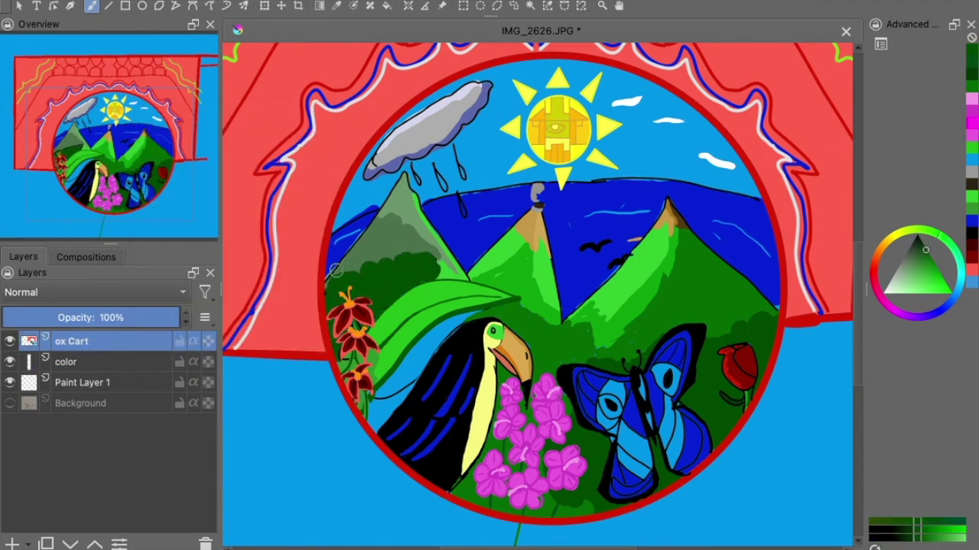
{"action": "key", "text": "minus"}
{"action": "key", "text": "plus"}
{"action": "key", "text": "plus"}
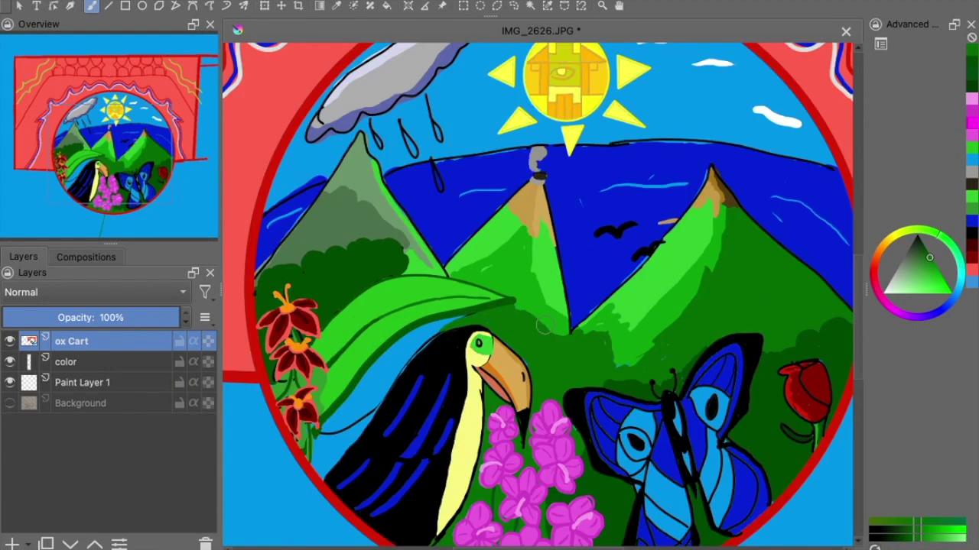
Try to paint magenta buds in the blue gap between the large leaf and the toucan's back
{"action": "left_click", "coordinate": [114, 365]}
{"action": "left_click", "coordinate": [120, 344]}
{"action": "left_click", "coordinate": [948, 287]}
{"action": "left_click", "coordinate": [356, 411]}
{"action": "left_click", "coordinate": [380, 374]}
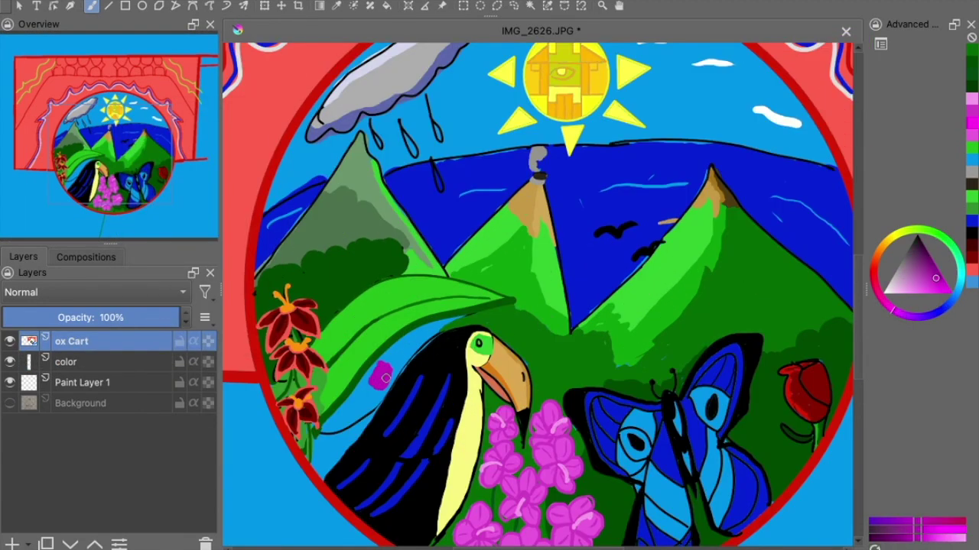
{"action": "left_click", "coordinate": [411, 348]}
{"action": "left_click", "coordinate": [407, 334]}
{"action": "left_click", "coordinate": [916, 285]}
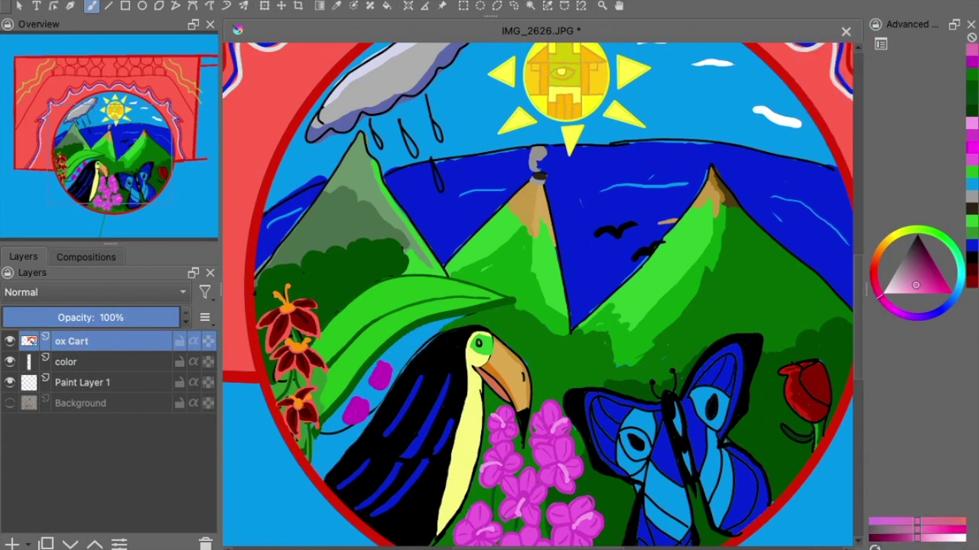
{"action": "key", "text": "ctrl+z"}
{"action": "key", "text": "ctrl+z"}
{"action": "key", "text": "ctrl+z"}
{"action": "key", "text": "ctrl+z"}
Paint a branching red heliconia between the large leaf and the toucan's back, and edge its tips with yellow
{"action": "left_click", "coordinate": [932, 293]}
{"action": "mouse_move", "coordinate": [341, 397]}
{"action": "left_mouse_down"}
{"action": "mouse_move", "coordinate": [374, 382]}
{"action": "mouse_move", "coordinate": [394, 326]}
{"action": "left_mouse_up"}
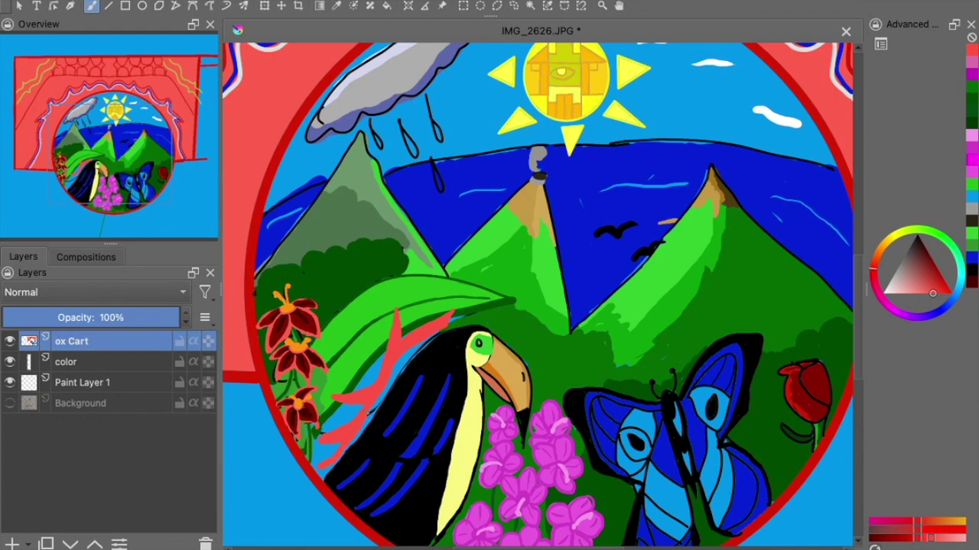
{"action": "left_click", "coordinate": [887, 243]}
{"action": "scroll", "coordinate": [339, 369], "scroll_direction": "up", "scroll_amount": 3}
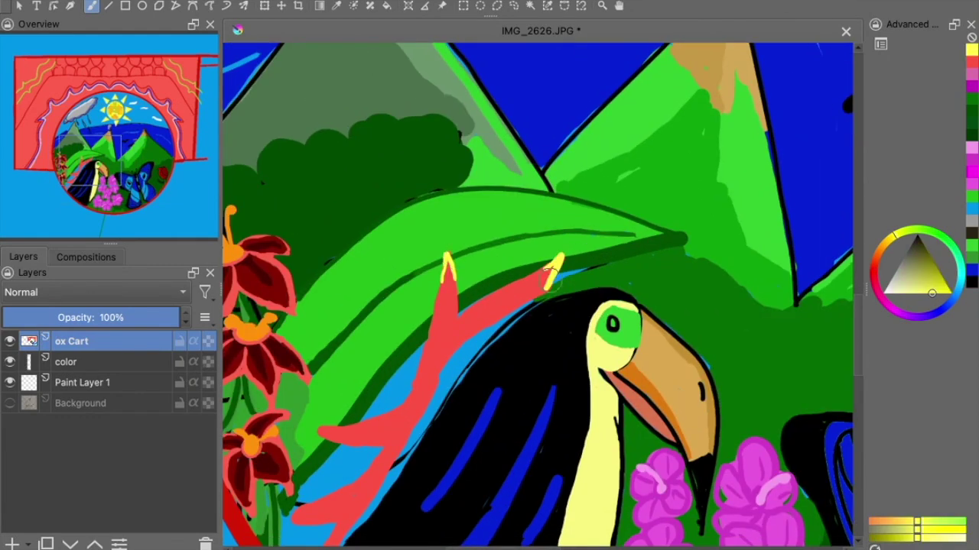
{"action": "scroll", "coordinate": [551, 277], "scroll_direction": "down", "scroll_amount": 2}
{"action": "scroll", "coordinate": [480, 327], "scroll_direction": "down", "scroll_amount": 2}
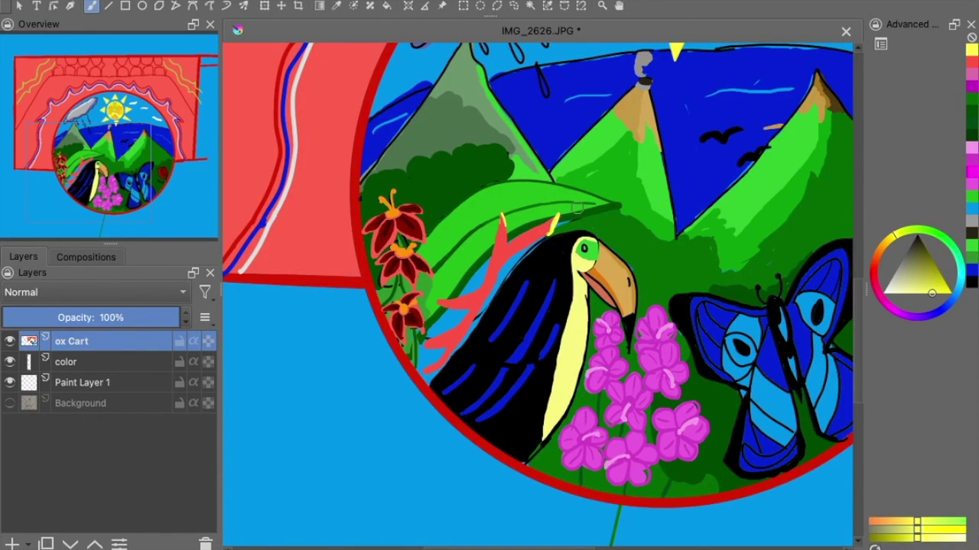
{"action": "scroll", "coordinate": [536, 298], "scroll_direction": "up", "scroll_amount": 3}
{"action": "left_click_drag", "start_coordinate": [337, 309], "coordinate": [375, 325]}
Paint a dark green leaf base beneath the heliconia and touch up its lowest red branch
{"action": "left_click", "coordinate": [335, 401], "text": "ctrl"}
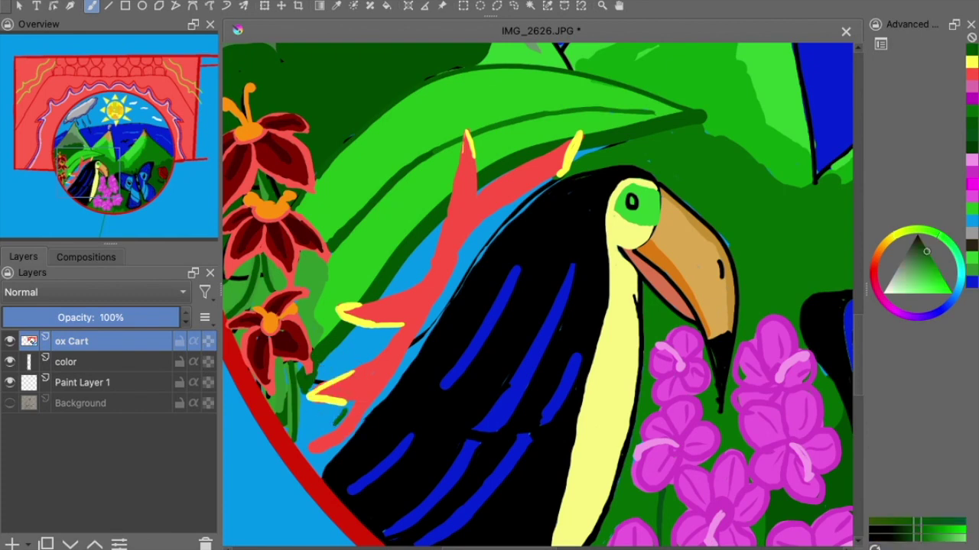
{"action": "mouse_move", "coordinate": [317, 457]}
{"action": "left_mouse_down"}
{"action": "mouse_move", "coordinate": [341, 416]}
{"action": "mouse_move", "coordinate": [323, 454]}
{"action": "left_mouse_up"}
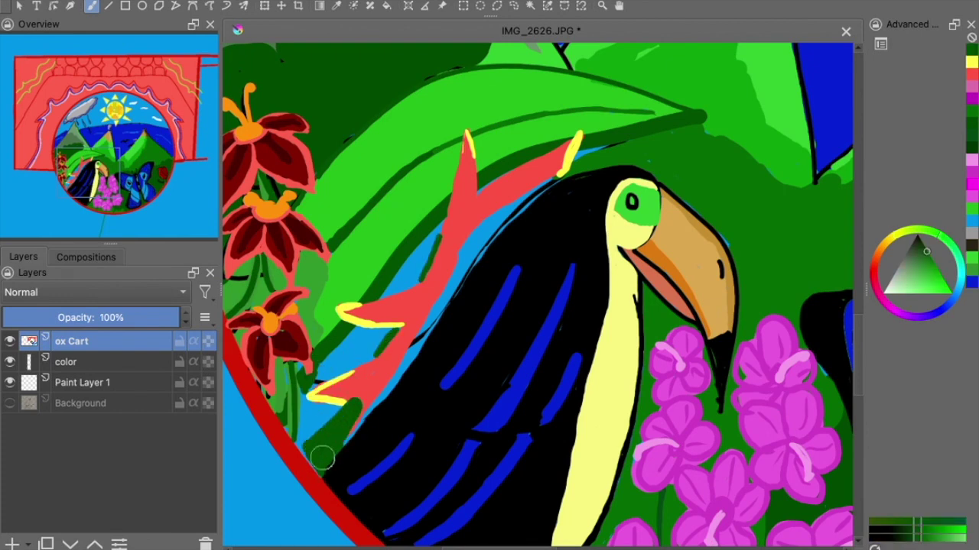
{"action": "left_click", "coordinate": [388, 385], "text": "ctrl"}
{"action": "left_click_drag", "start_coordinate": [388, 384], "coordinate": [365, 390]}
Sample the green beside the large leaf's tip and fill the blue gaps on both sides of the heliconia with it
{"action": "left_click", "coordinate": [504, 229], "text": "ctrl"}
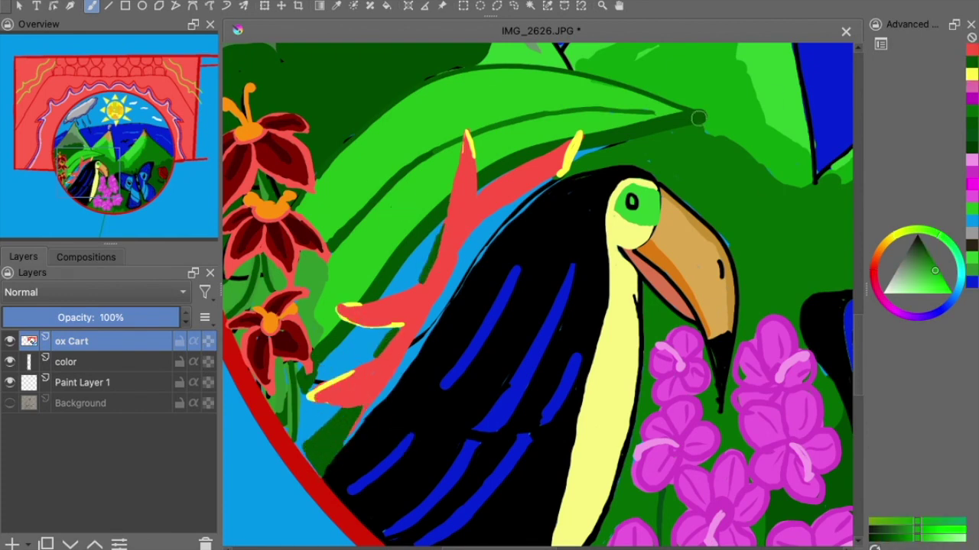
{"action": "key", "text": "f"}
{"action": "left_click", "coordinate": [424, 295]}
{"action": "left_click", "coordinate": [443, 286]}
{"action": "key", "text": "b"}
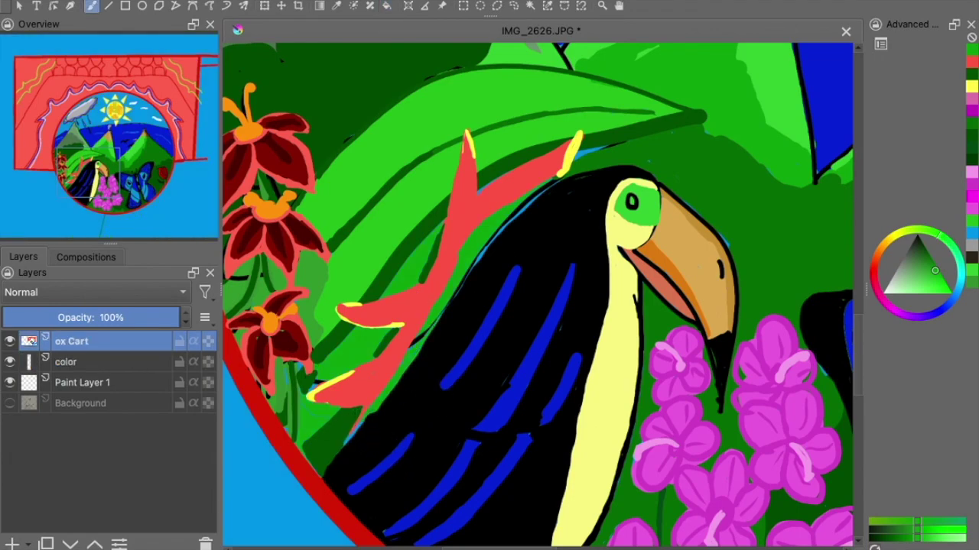
Cover the stray green line below the circle with the sampled background blue on the color layer
{"action": "key", "text": "2"}
{"action": "left_click", "coordinate": [487, 456], "text": "ctrl"}
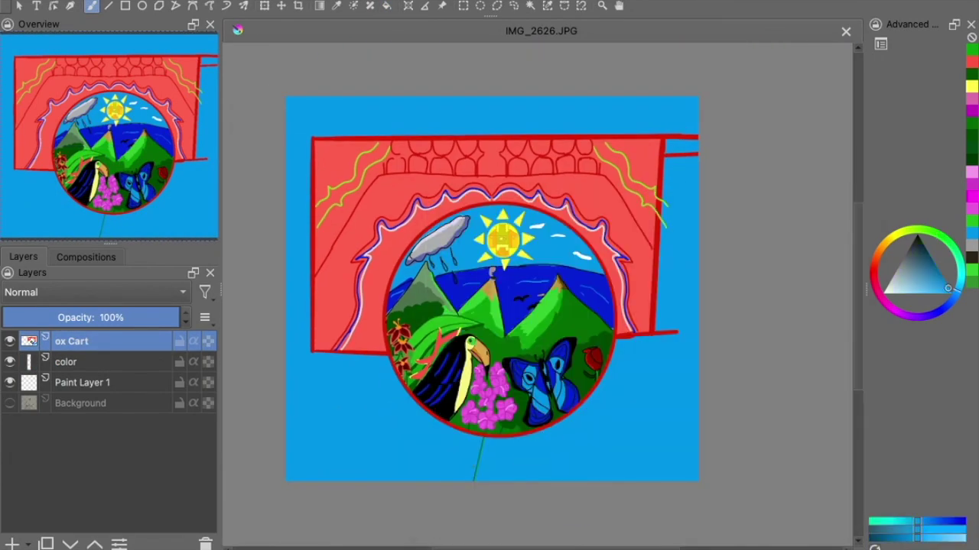
{"action": "key", "text": "Page_Down"}
{"action": "key", "text": "F6"}
{"action": "left_click", "coordinate": [349, 99]}
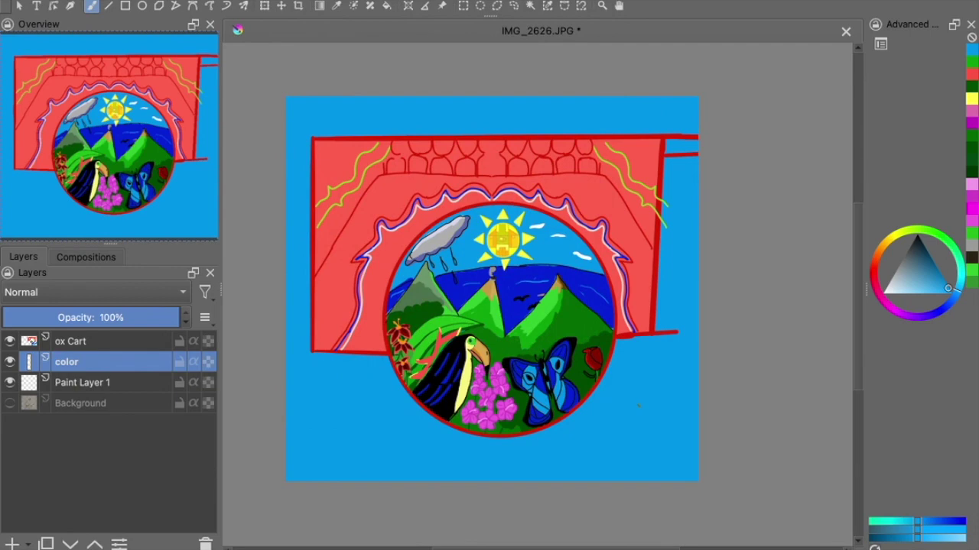
Move Paint Layer 1 above the ox Cart layer and test off-white marks in the cart's upper scalloped band
{"action": "key", "text": "1"}
{"action": "key", "text": "2"}
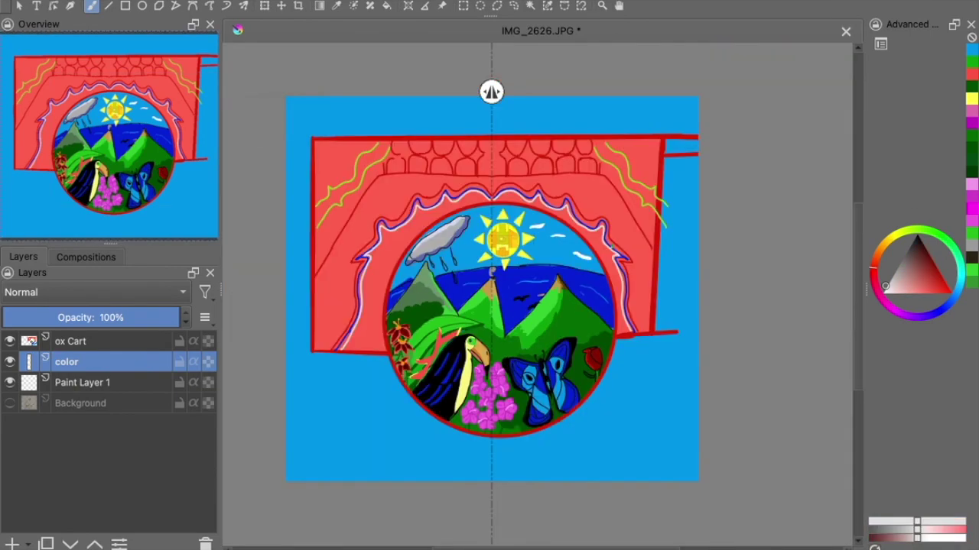
{"action": "left_click_drag", "start_coordinate": [66, 385], "coordinate": [66, 338]}
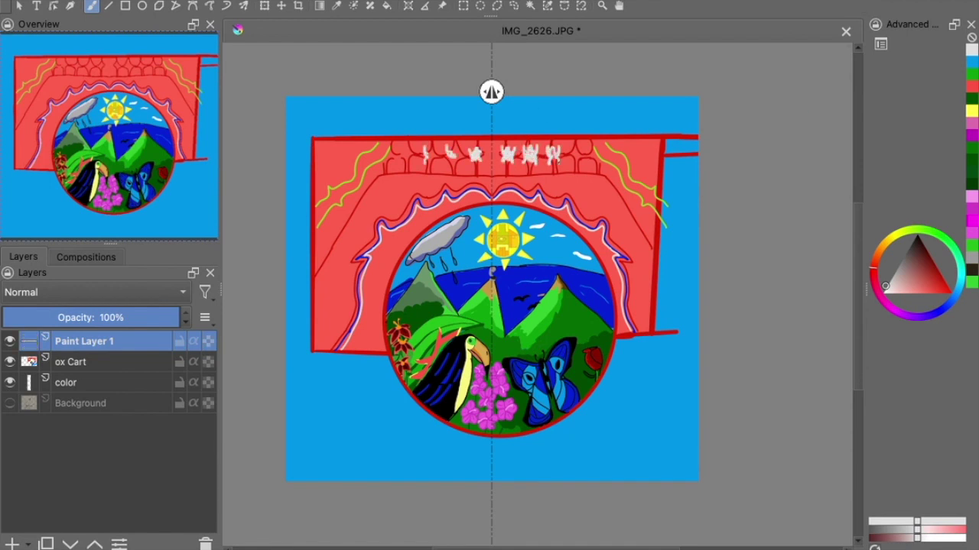
{"action": "key", "text": "x"}
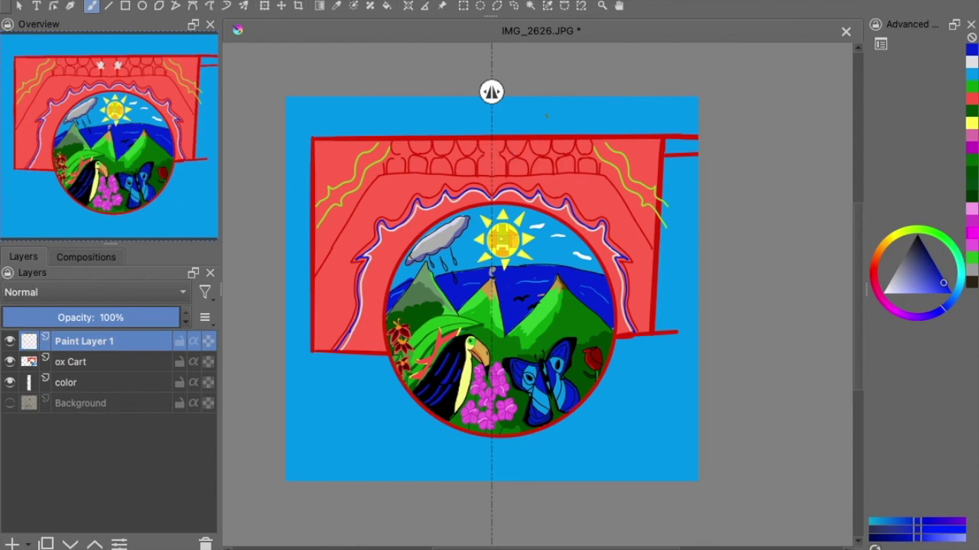
Paint mirrored off-white stems with curled tips in the scalloped band along the cart's upper edge
{"action": "scroll", "coordinate": [545, 114], "scroll_direction": "up", "scroll_amount": 3}
{"action": "left_click_drag", "start_coordinate": [480, 142], "coordinate": [497, 111]}
{"action": "mouse_move", "coordinate": [365, 141]}
{"action": "left_mouse_down"}
{"action": "mouse_move", "coordinate": [358, 107]}
{"action": "mouse_move", "coordinate": [374, 103]}
{"action": "left_mouse_up"}
{"action": "mouse_move", "coordinate": [330, 145]}
{"action": "left_mouse_down"}
{"action": "mouse_move", "coordinate": [321, 127]}
{"action": "mouse_move", "coordinate": [377, 176]}
{"action": "left_mouse_up"}
{"action": "left_click_drag", "start_coordinate": [666, 188], "coordinate": [673, 180]}
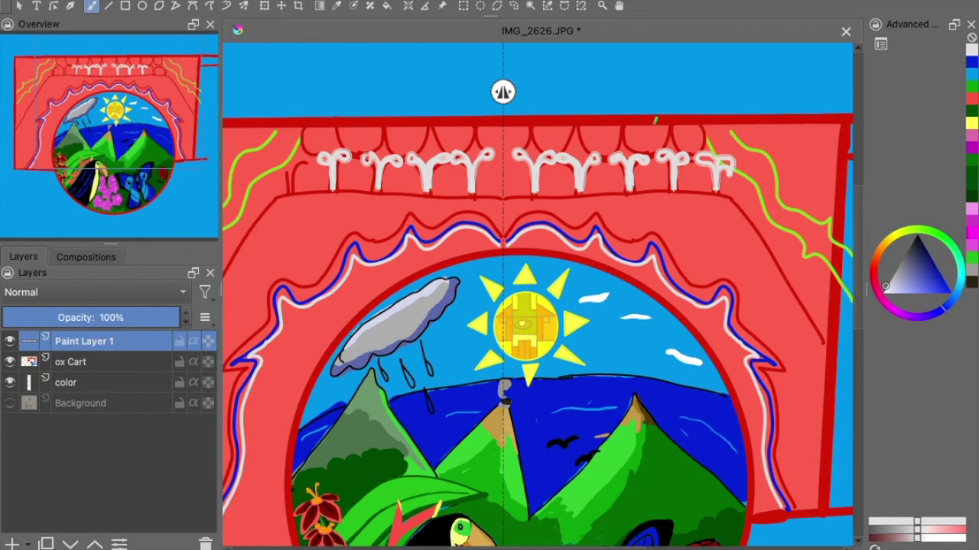
{"action": "key", "text": "x"}
{"action": "left_click_drag", "start_coordinate": [494, 163], "coordinate": [480, 175]}
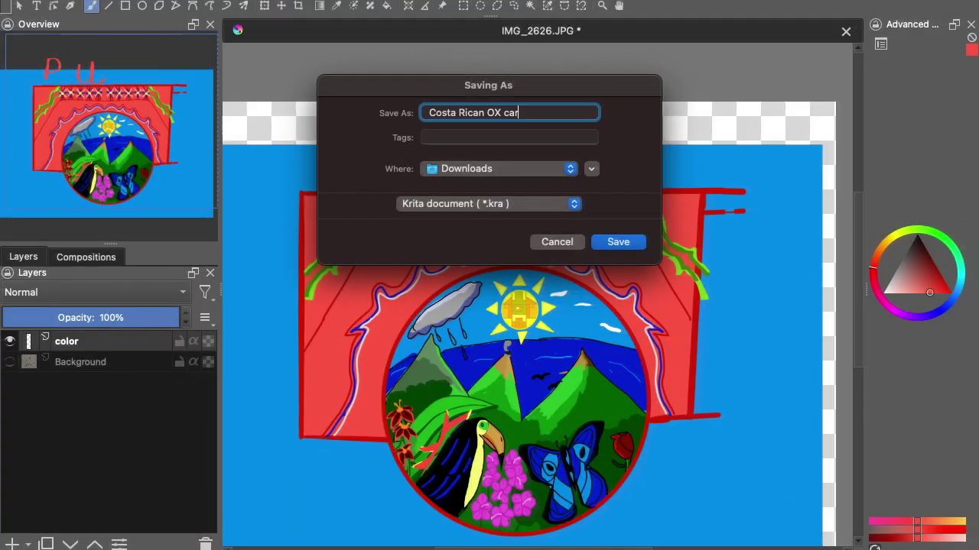
Save the painting as the Krita document Costa Rican OX cart and undo the red lettering above the cart
{"action": "key", "text": "Return"}
{"action": "key", "text": "ctrl+z"}
{"action": "key", "text": "ctrl+z"}
{"action": "key", "text": "ctrl+z"}
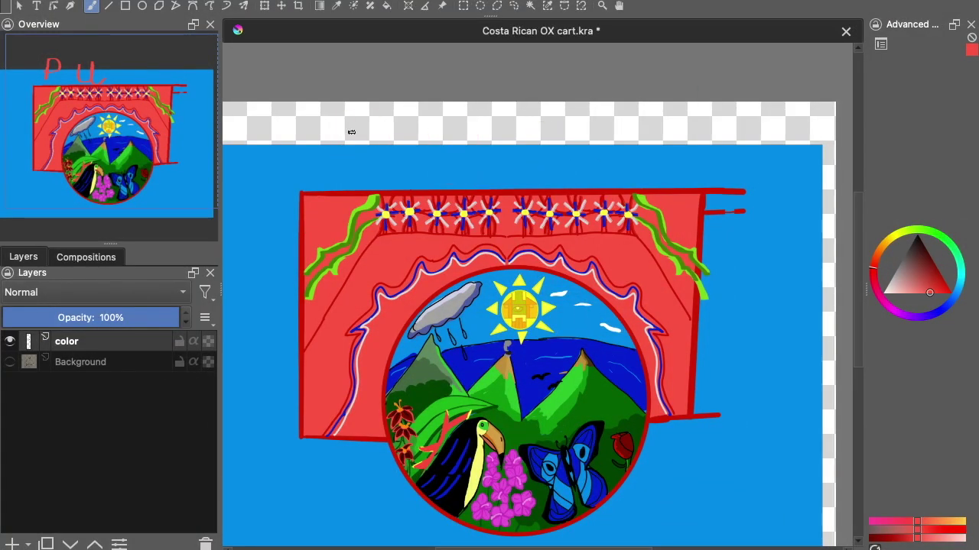
Fill Paint Layer 1, beneath the color layer, with the plain background blue
{"action": "key", "text": "ctrl+shift+z"}
{"action": "key", "text": "ctrl+shift+z"}
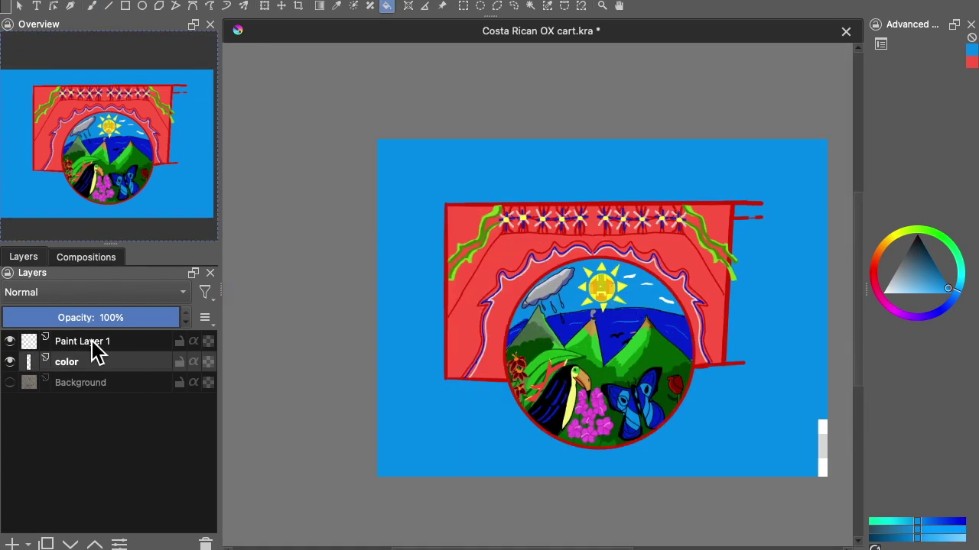
{"action": "left_click", "coordinate": [109, 365]}
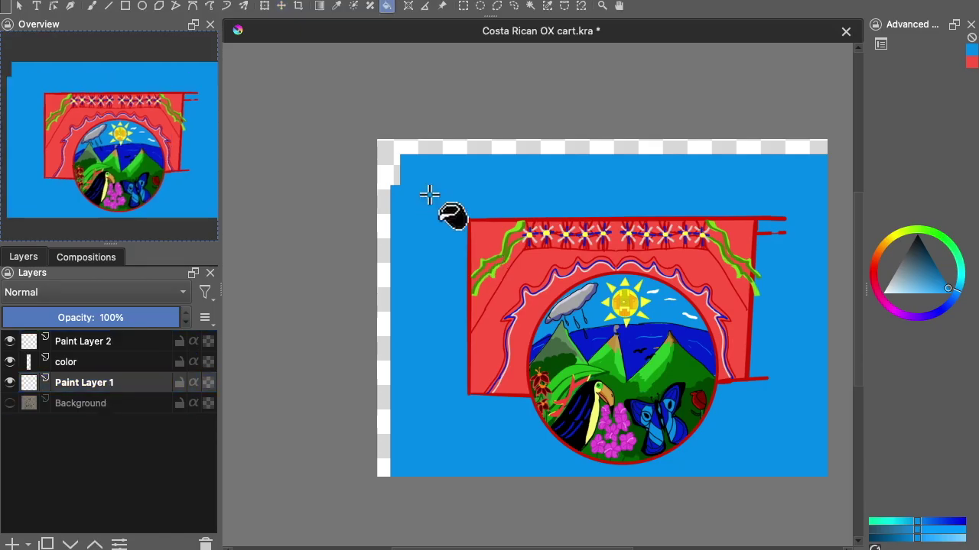
{"action": "left_click", "coordinate": [429, 196]}
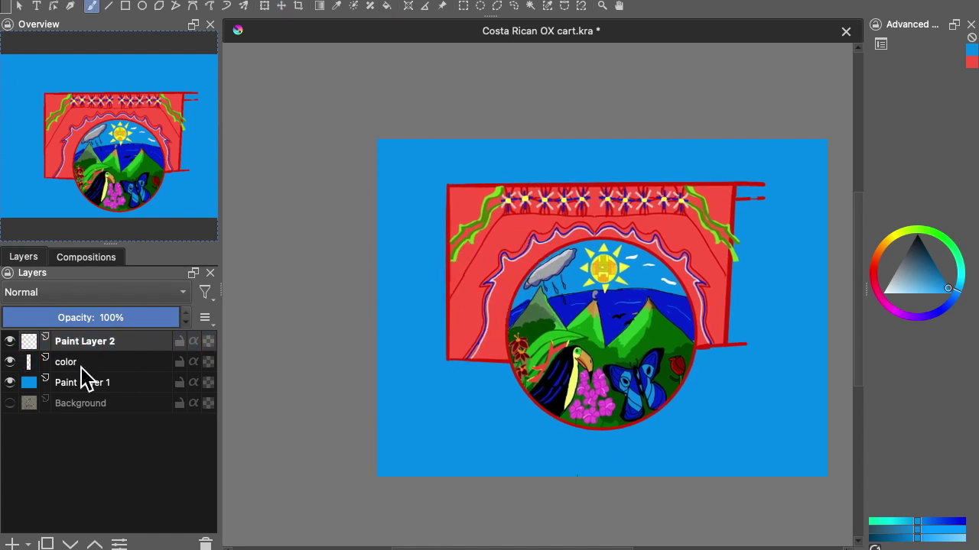
Try to hand-letter PURA in red above the cart on the color layer
{"action": "left_click", "coordinate": [80, 365]}
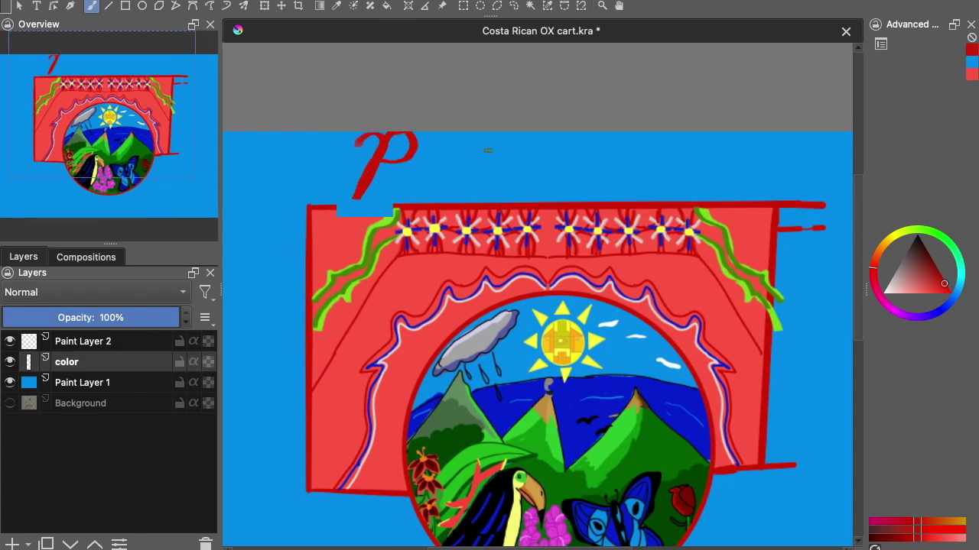
{"action": "left_click_drag", "start_coordinate": [430, 136], "coordinate": [500, 138]}
{"action": "left_click_drag", "start_coordinate": [562, 138], "coordinate": [555, 198]}
{"action": "key", "text": "ctrl+z"}
{"action": "key", "text": "ctrl+z"}
{"action": "key", "text": "ctrl+z"}
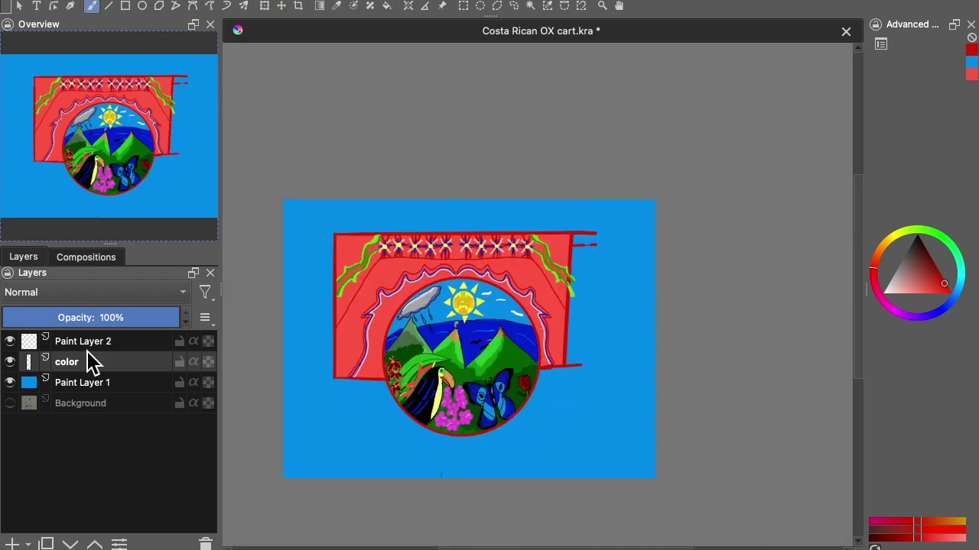
Hand-letter PURA in red above the cart on Paint Layer 2, redoing the first letters
{"action": "left_click", "coordinate": [84, 341]}
{"action": "left_click_drag", "start_coordinate": [365, 231], "coordinate": [386, 203]}
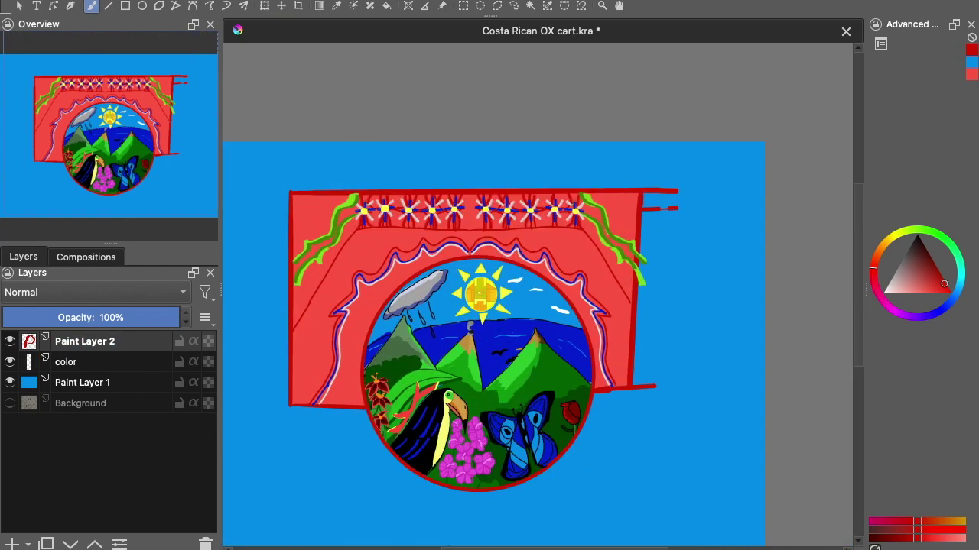
{"action": "mouse_move", "coordinate": [334, 187]}
{"action": "left_mouse_down"}
{"action": "mouse_move", "coordinate": [360, 150]}
{"action": "mouse_move", "coordinate": [441, 182]}
{"action": "mouse_move", "coordinate": [506, 146]}
{"action": "mouse_move", "coordinate": [513, 180]}
{"action": "left_mouse_up"}
{"action": "key", "text": "ctrl+z"}
{"action": "key", "text": "ctrl+z"}
{"action": "key", "text": "ctrl+z"}
{"action": "left_click_drag", "start_coordinate": [462, 150], "coordinate": [519, 184]}
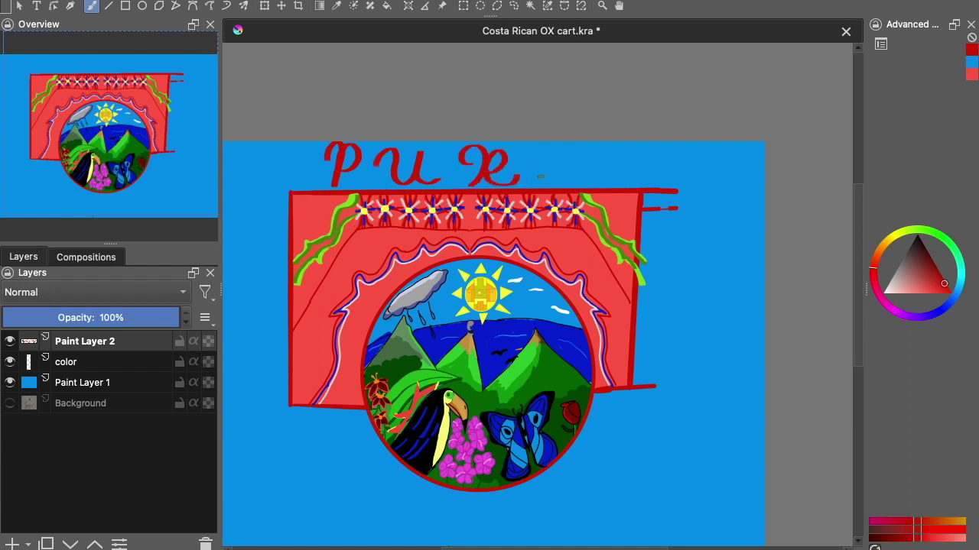
Try to hand-letter Vid in dark blue below the circle on Paint Layer 2
{"action": "scroll", "coordinate": [574, 172], "scroll_direction": "down", "scroll_amount": 3}
{"action": "key", "text": "x"}
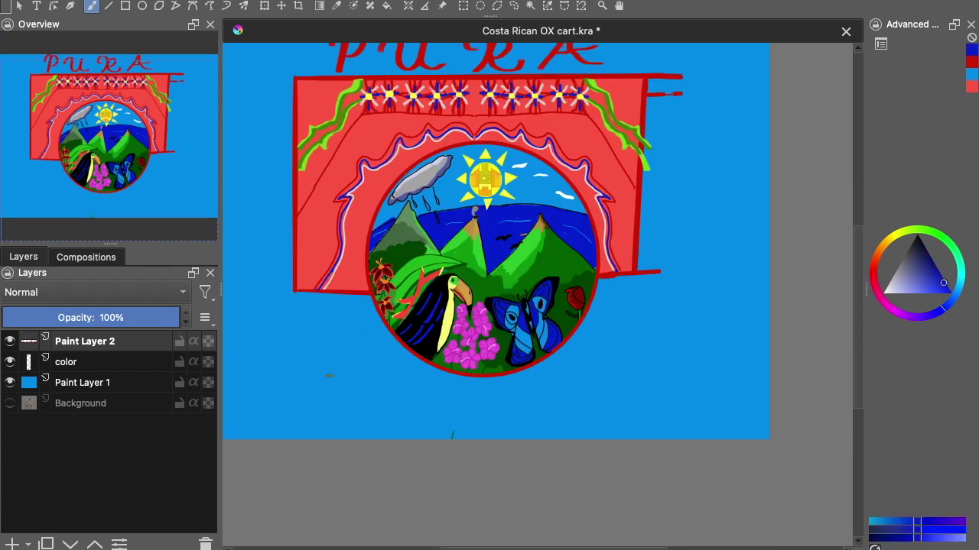
{"action": "left_click_drag", "start_coordinate": [328, 365], "coordinate": [395, 370]}
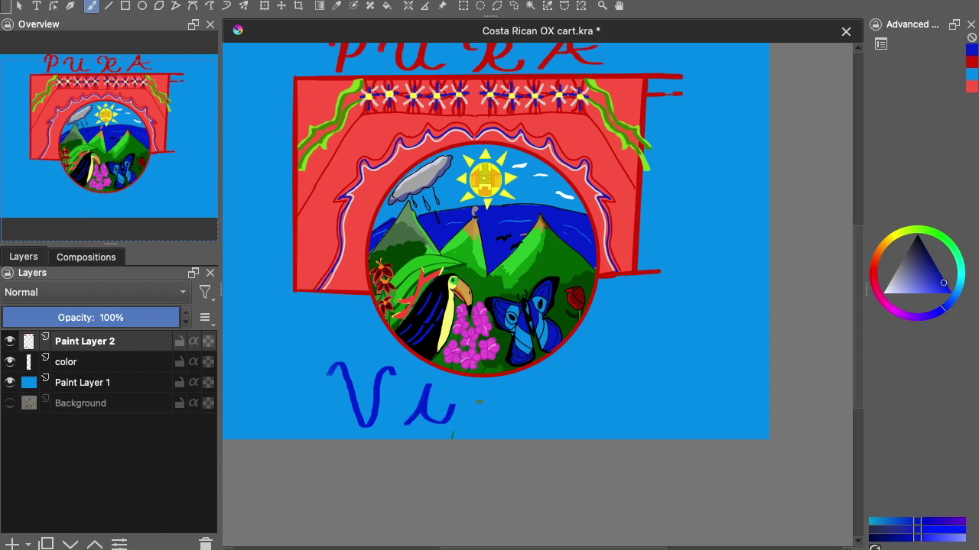
{"action": "left_click", "coordinate": [430, 374]}
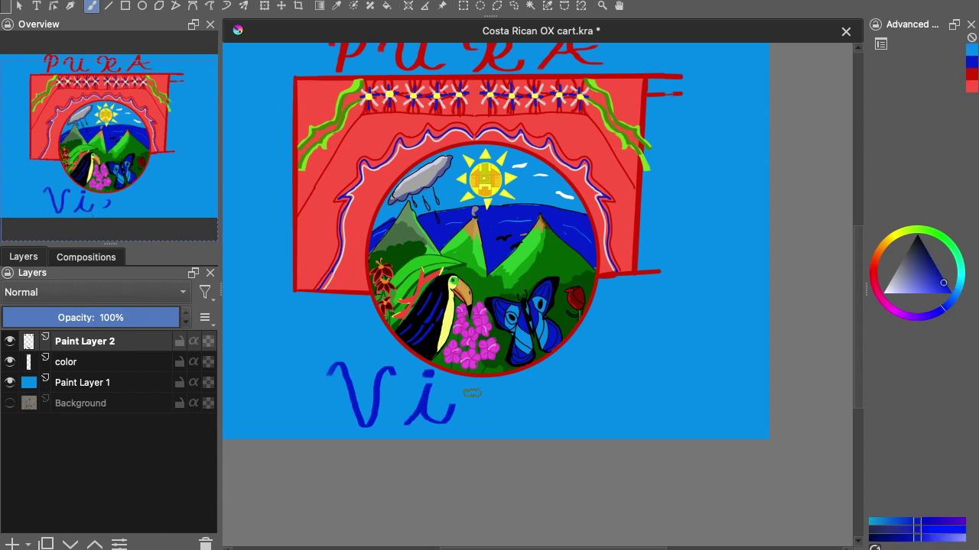
{"action": "left_click_drag", "start_coordinate": [497, 386], "coordinate": [501, 380]}
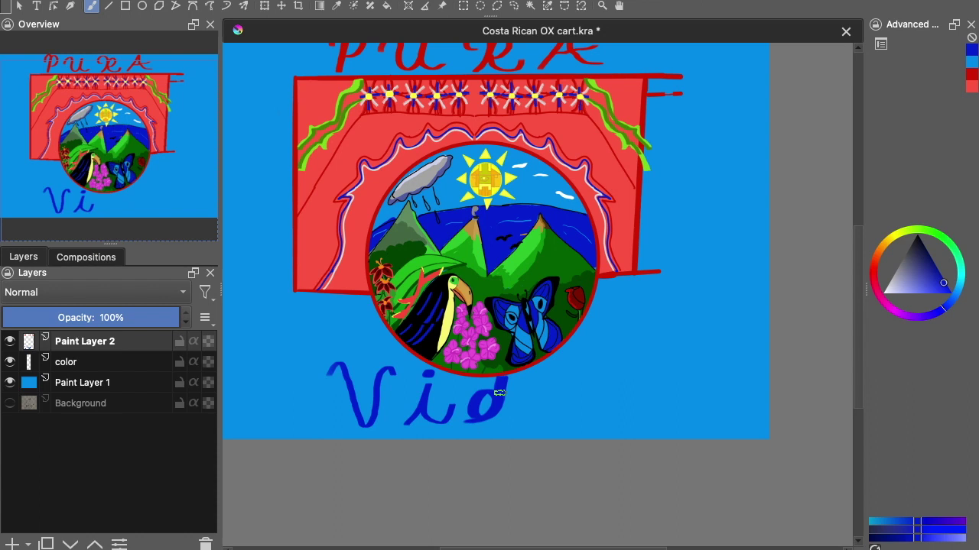
{"action": "key", "text": "ctrl+z"}
{"action": "key", "text": "ctrl+z"}
{"action": "key", "text": "ctrl+z"}
Try other dark blue handwritten shapes for the letters following the V
{"action": "left_click_drag", "start_coordinate": [430, 373], "coordinate": [437, 425]}
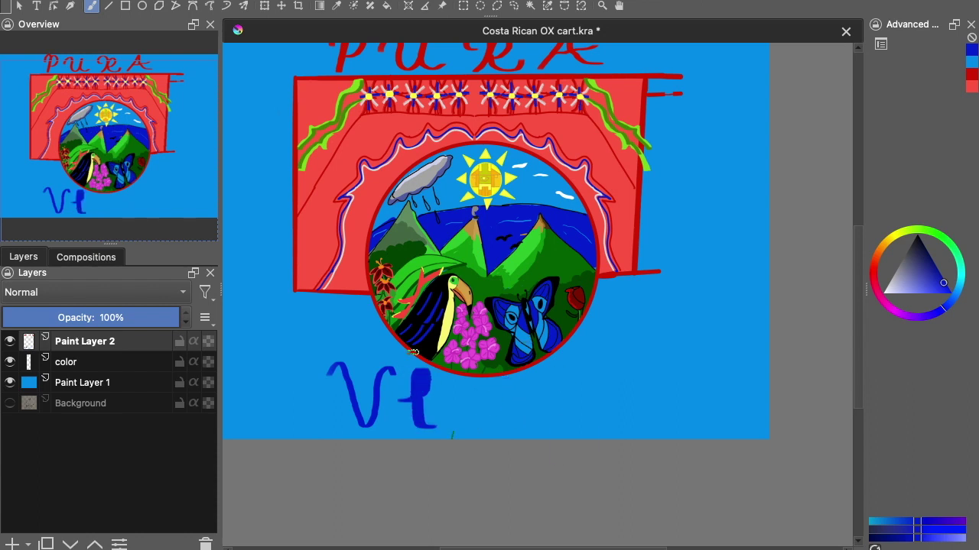
{"action": "key", "text": "ctrl+z"}
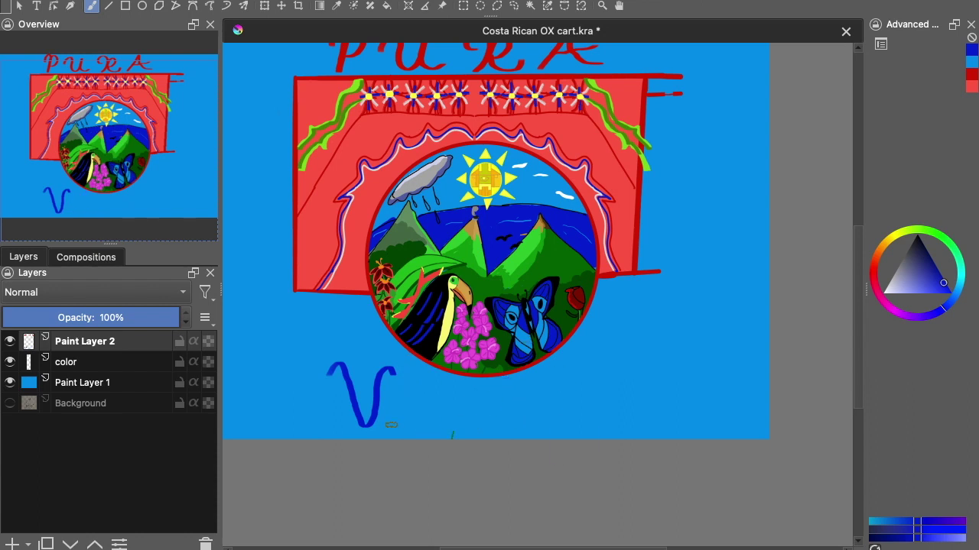
{"action": "mouse_move", "coordinate": [394, 426]}
{"action": "left_mouse_down"}
{"action": "mouse_move", "coordinate": [433, 412]}
{"action": "mouse_move", "coordinate": [468, 437]}
{"action": "left_mouse_up"}
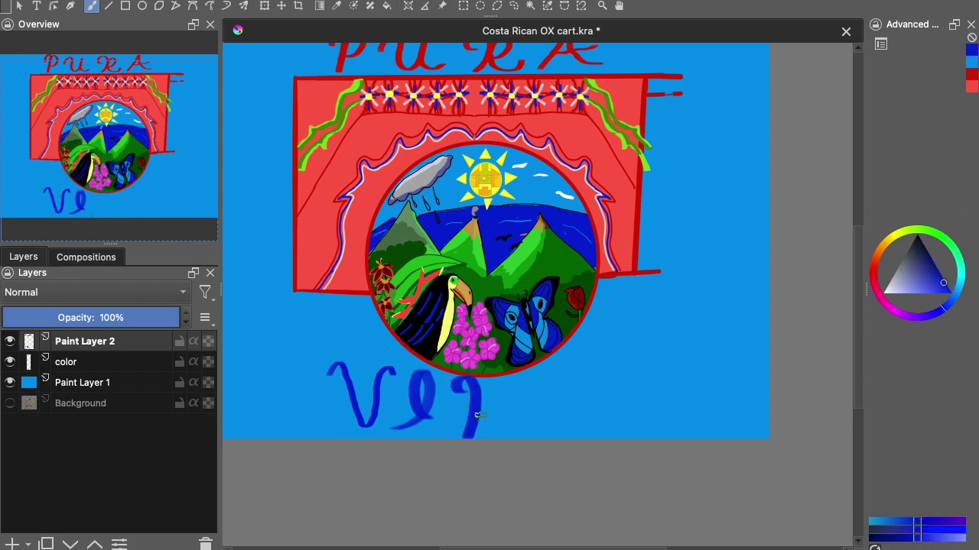
{"action": "key", "text": "ctrl+z"}
{"action": "key", "text": "ctrl+z"}
{"action": "key", "text": "ctrl+z"}
Try to redraw the V and its following letters in dark blue below the circle
{"action": "mouse_move", "coordinate": [340, 366]}
{"action": "left_mouse_down"}
{"action": "mouse_move", "coordinate": [346, 376]}
{"action": "mouse_move", "coordinate": [411, 372]}
{"action": "mouse_move", "coordinate": [410, 432]}
{"action": "left_mouse_up"}
{"action": "left_click_drag", "start_coordinate": [466, 376], "coordinate": [470, 432]}
{"action": "key", "text": "ctrl+z"}
{"action": "key", "text": "ctrl+z"}
{"action": "key", "text": "ctrl+z"}
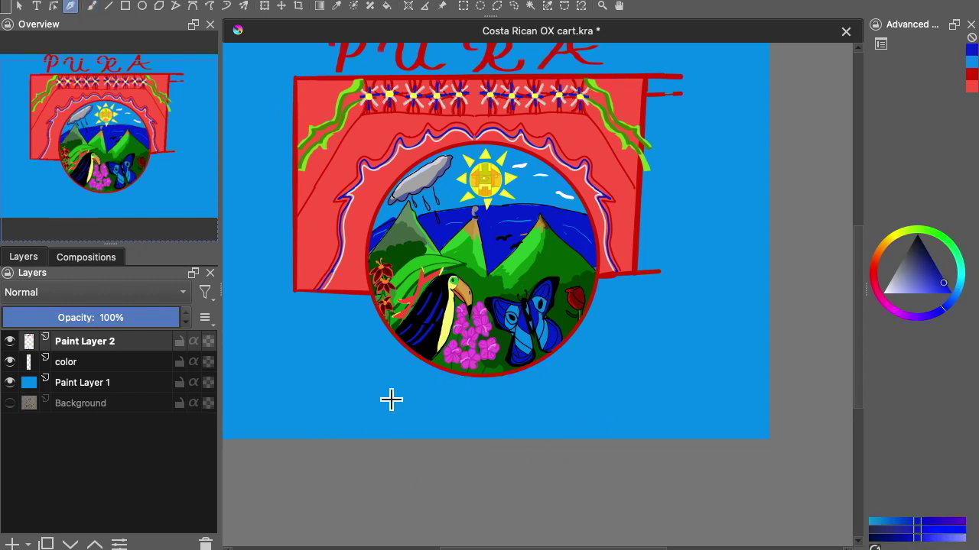
Try to draw a blue V below the circle with the Calligraphy tool
{"action": "left_click", "coordinate": [70, 5]}
{"action": "left_click_drag", "start_coordinate": [324, 369], "coordinate": [350, 365]}
{"action": "key", "text": "ctrl+z"}
{"action": "key", "text": "ctrl+z"}
Letter a thin blue Vi below the circle with the Calligraphy tool on a vector layer
{"action": "key", "text": "b"}
{"action": "key", "text": "F6"}
{"action": "scroll", "coordinate": [390, 110], "scroll_direction": "down", "scroll_amount": 5}
{"action": "scroll", "coordinate": [392, 114], "scroll_direction": "up", "scroll_amount": 10}
{"action": "key", "text": "F6"}
{"action": "left_click_drag", "start_coordinate": [339, 359], "coordinate": [404, 400]}
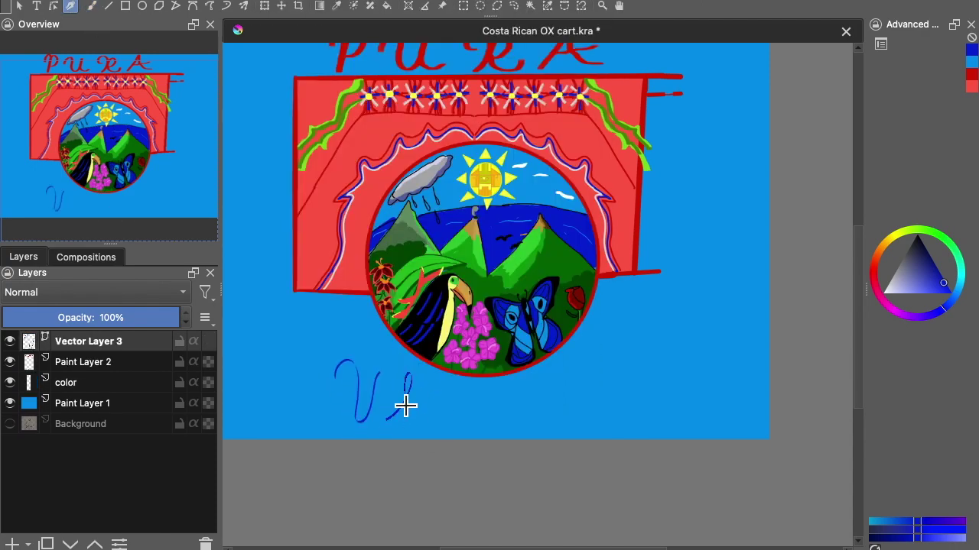